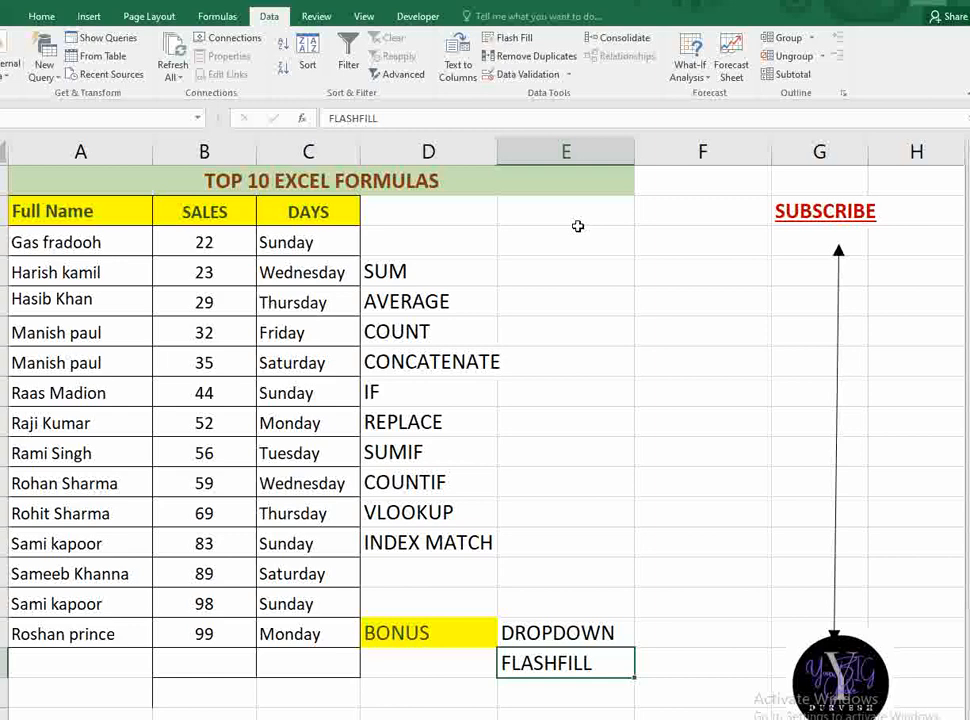
Step: Total the sales figures in cell E4, beside the SUM label, with the formula =SUM(B3:B15)
left_click(530, 272)
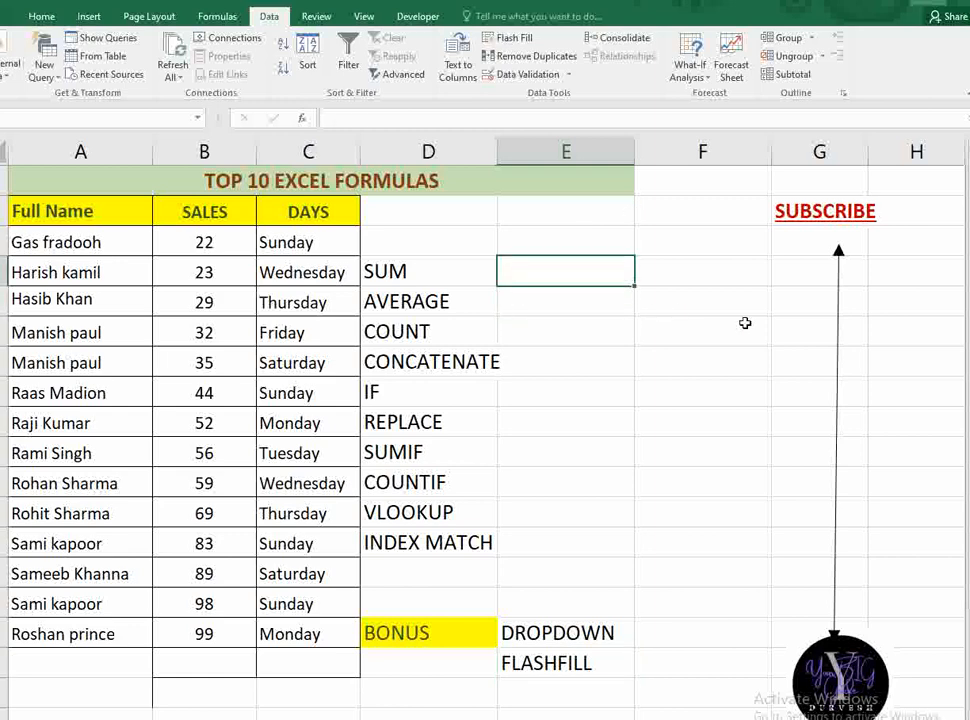
type("=sum")
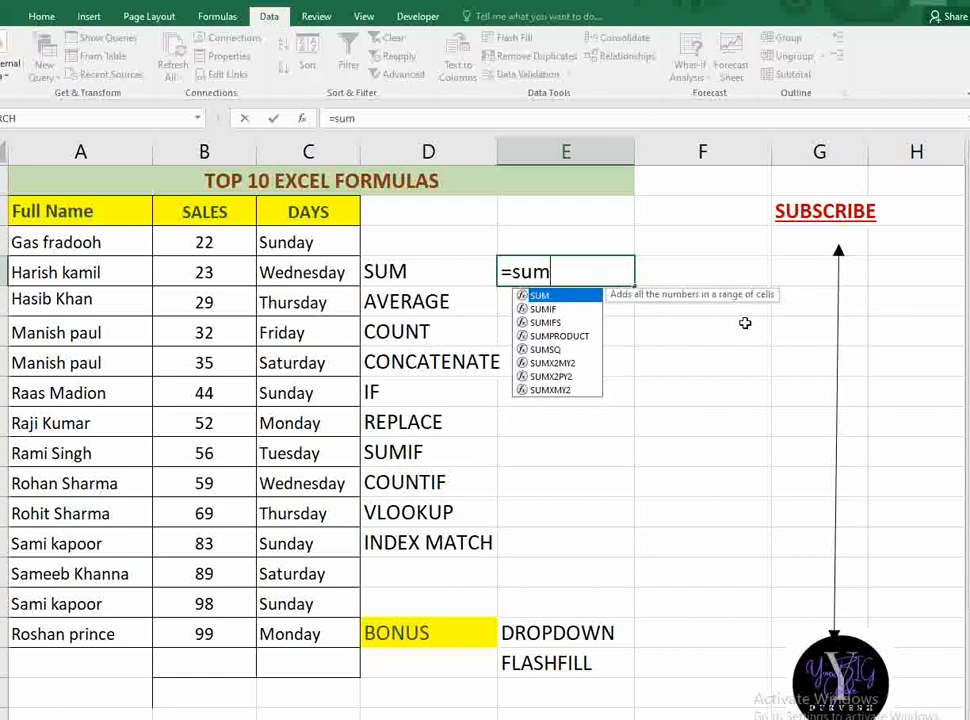
type("(")
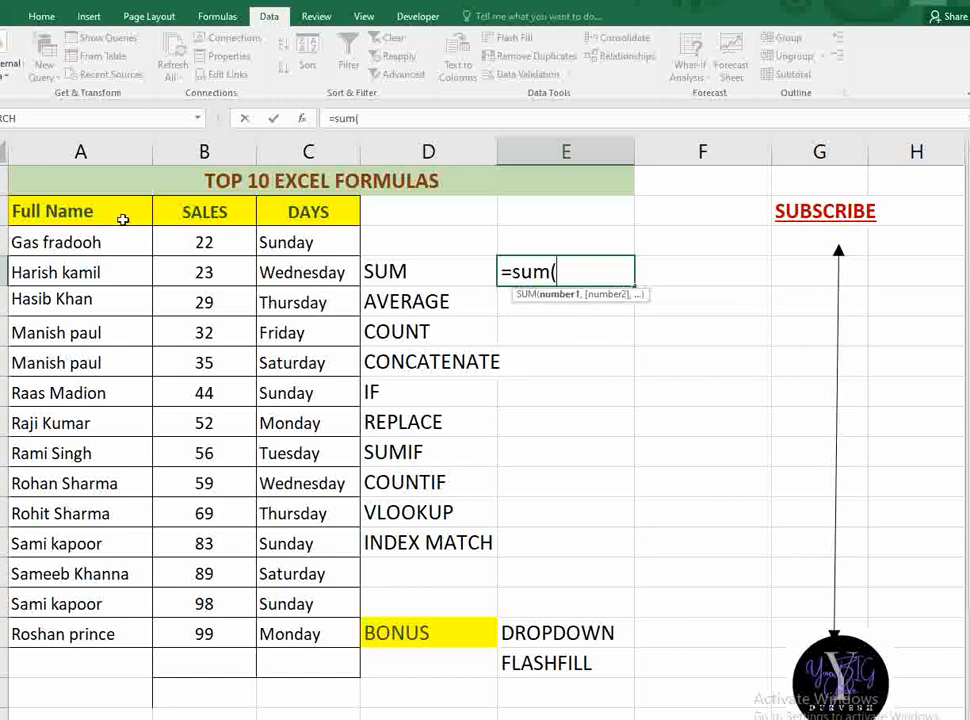
left_click_drag(174, 239, 198, 604)
type(")")
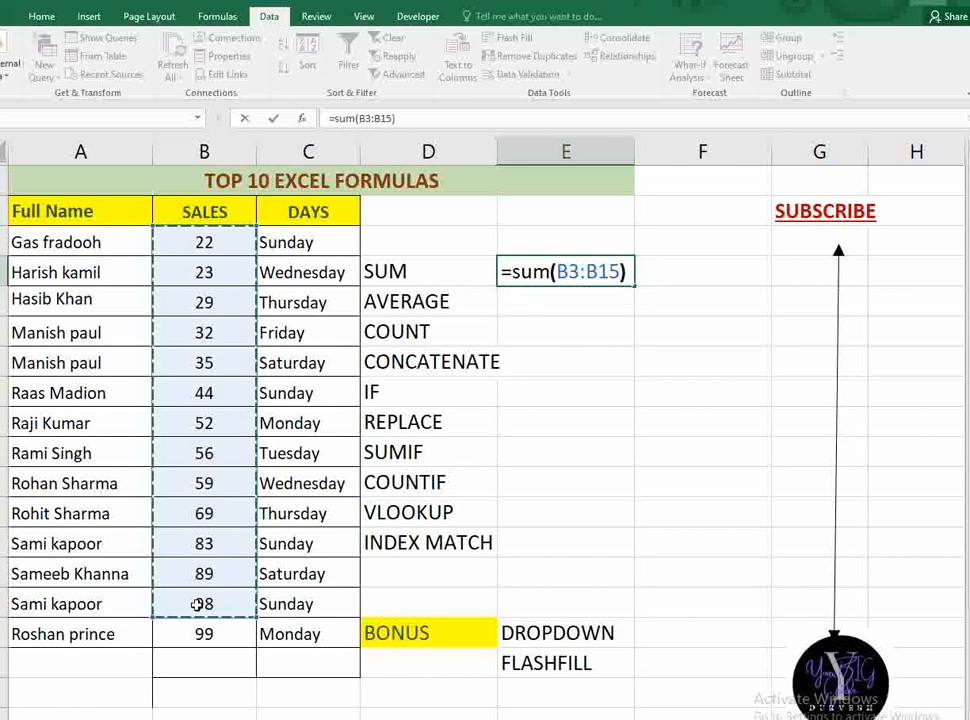
key("Return")
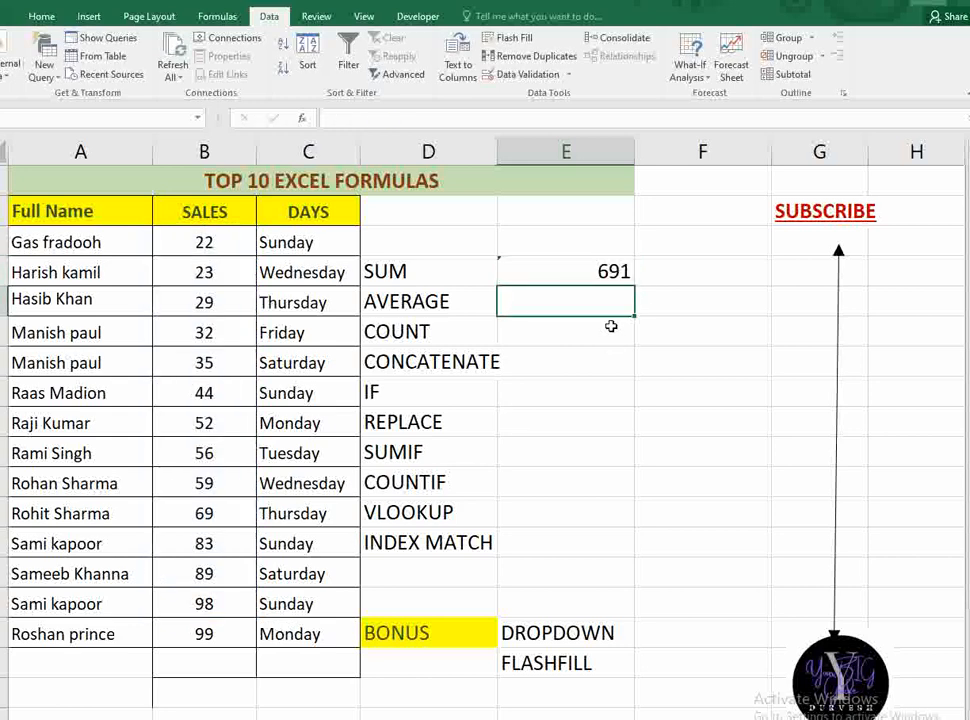
left_click(600, 271)
Step: Calculate the average of all sales in cell E5 with the formula =AVERAGE(B3:B16)
left_click(566, 303)
type("=aver")
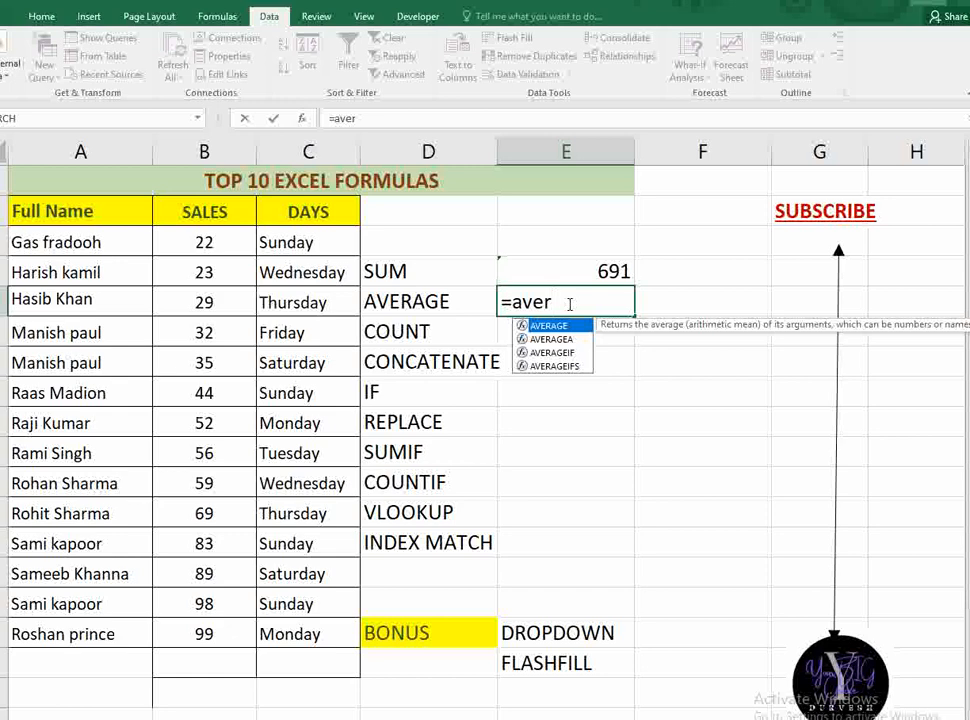
key("Tab")
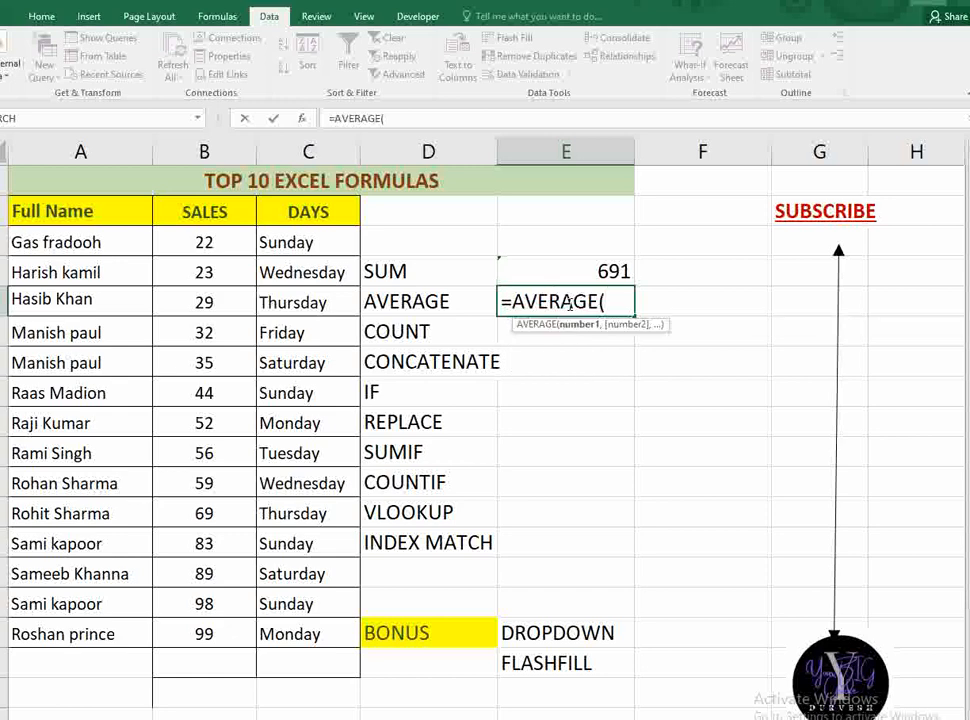
left_click_drag(206, 242, 203, 633)
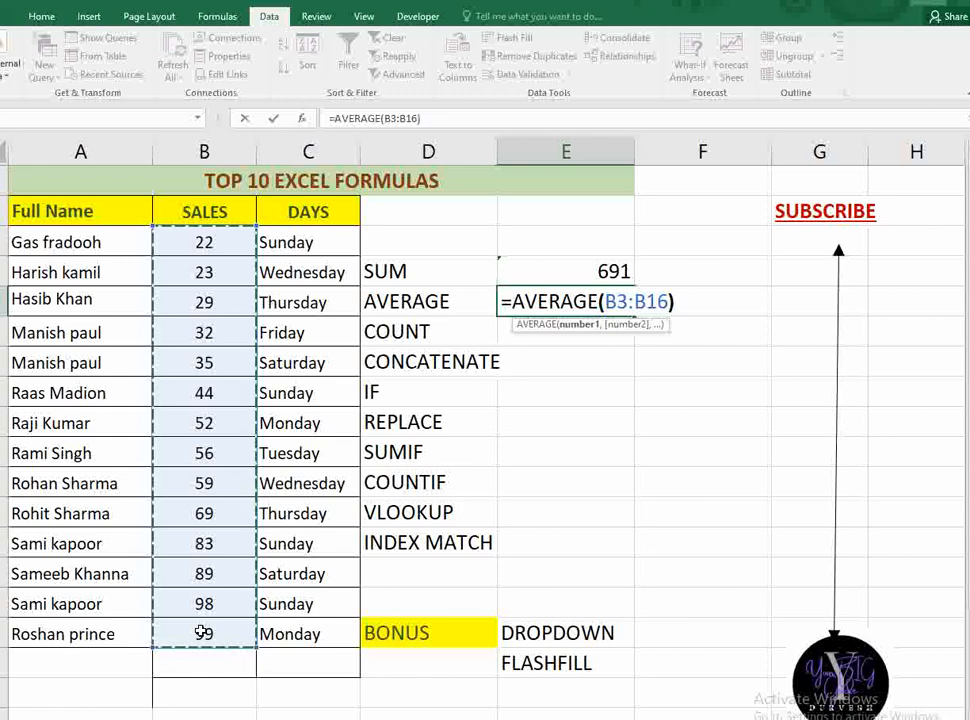
type(")")
key("Return")
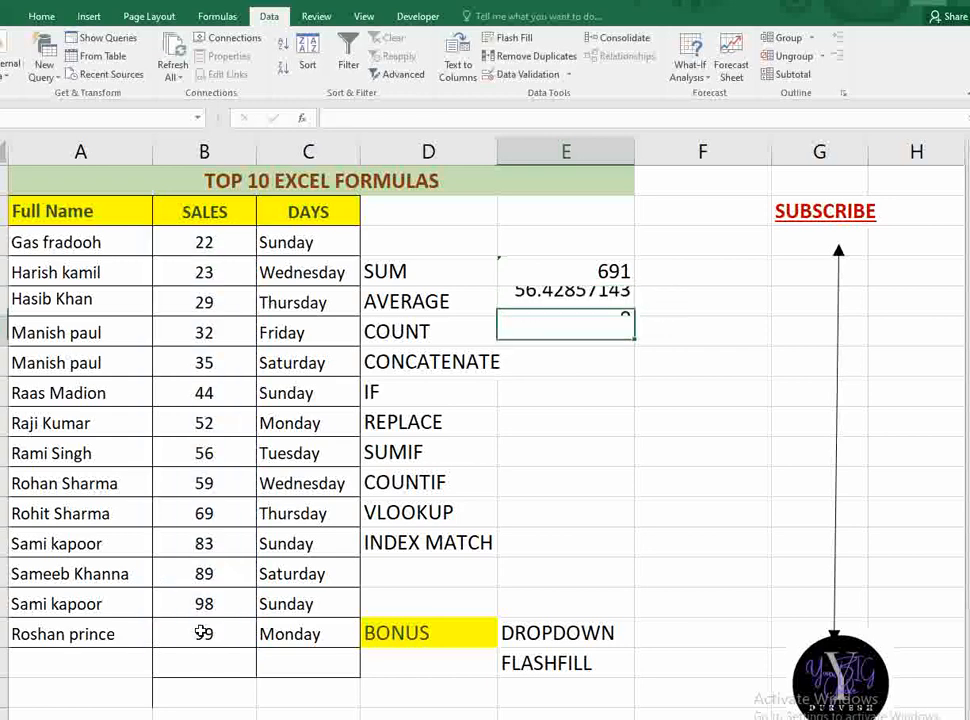
left_click(551, 305)
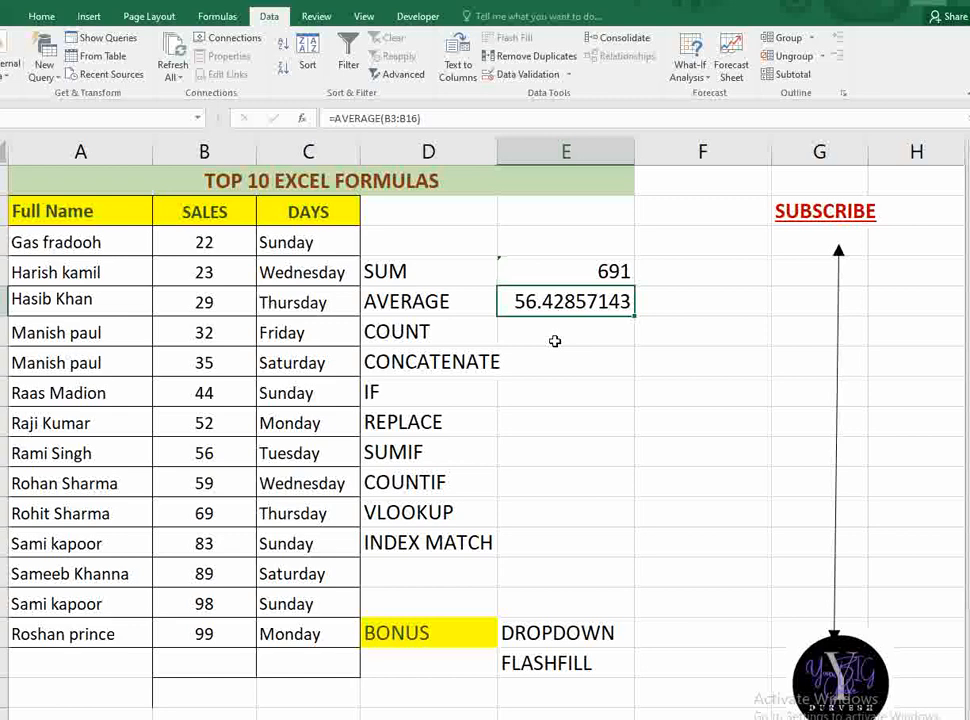
Step: Try COUNT on the text entries of the Full Name column with =COUNT(A3:A11) in cell E6, then clear it
left_click(555, 341)
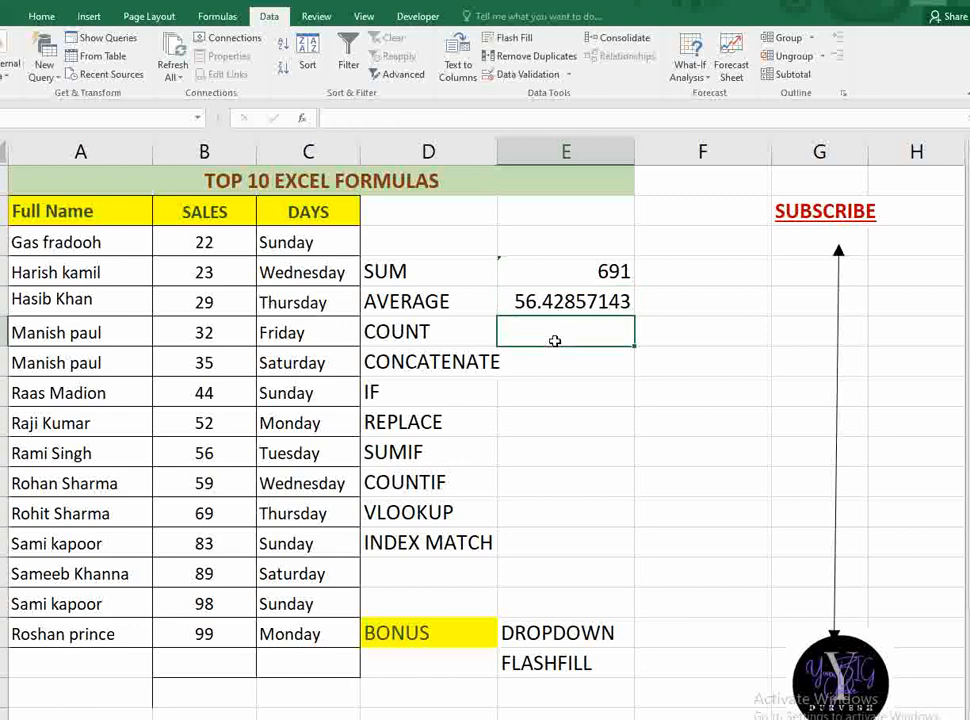
type("=")
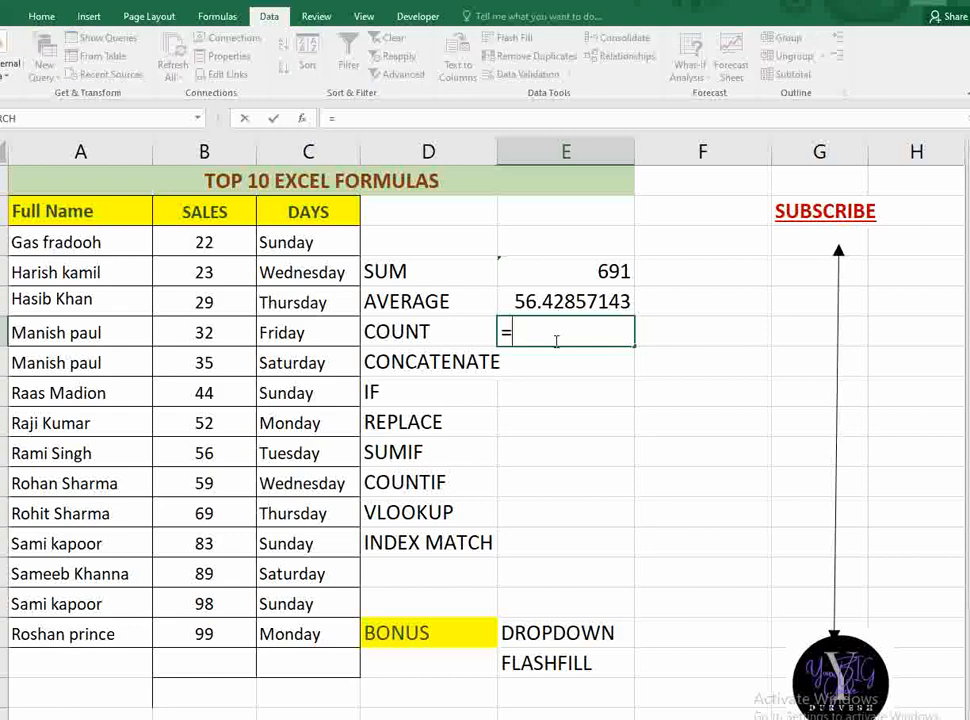
type("count")
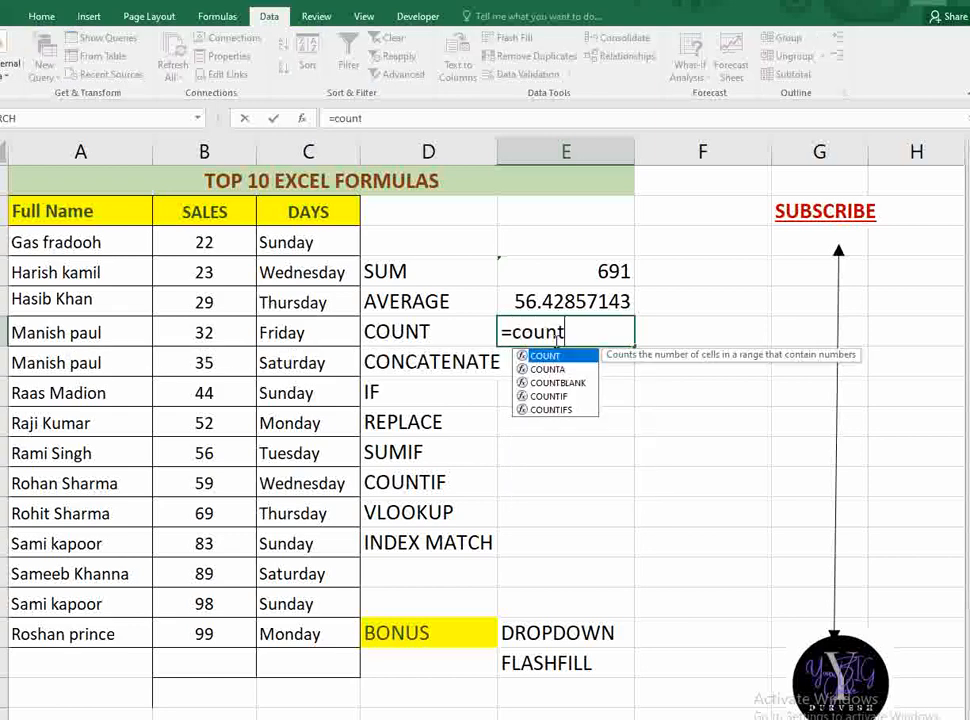
key("Tab")
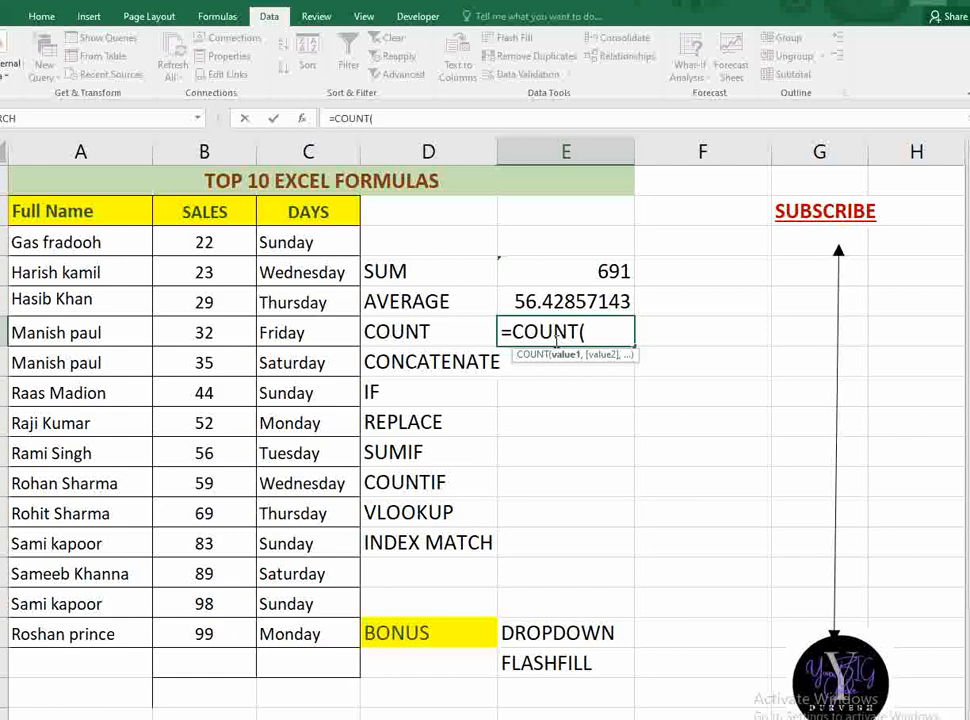
left_click_drag(17, 235, 50, 467)
type(")")
key("Return")
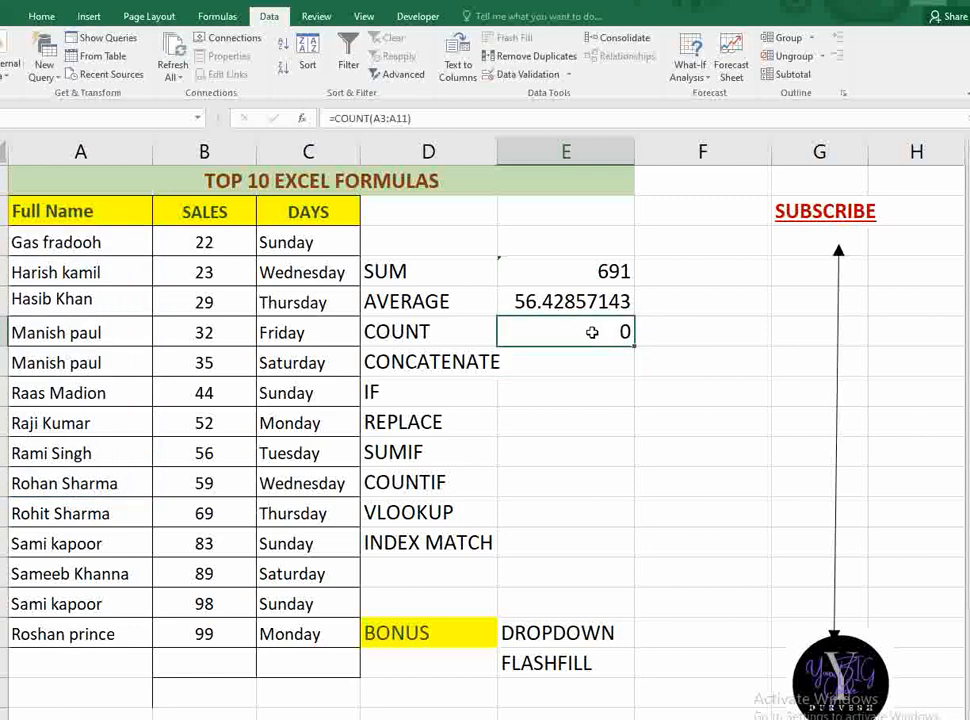
key("Delete")
Step: Count the first five sales values in cell E6 with the formula =COUNT(B3:B7)
type("=count")
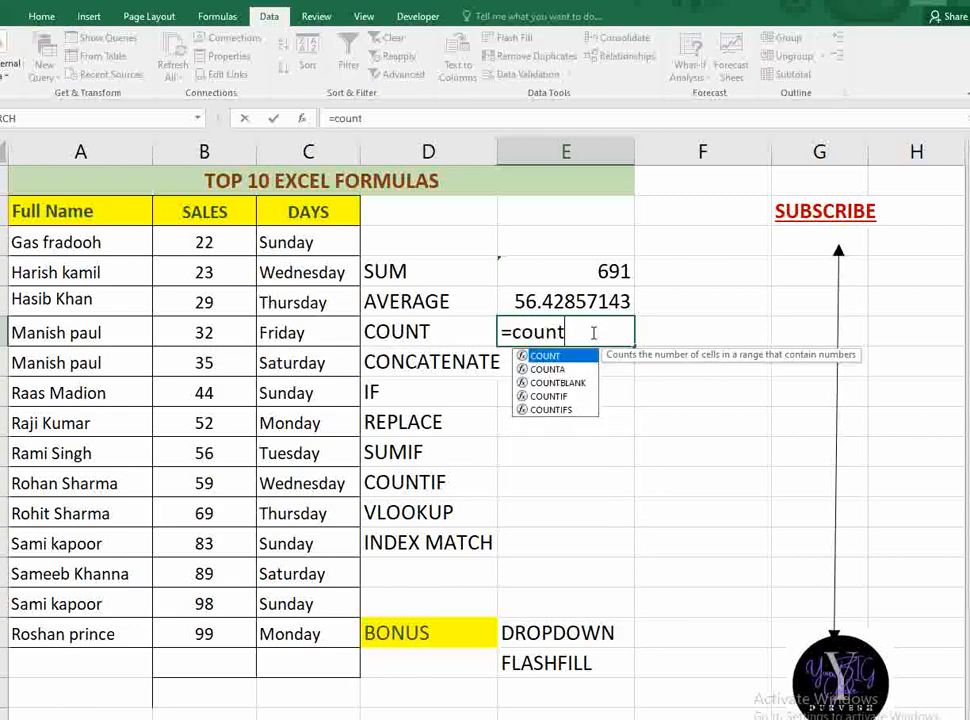
key("Tab")
left_click_drag(206, 234, 217, 353)
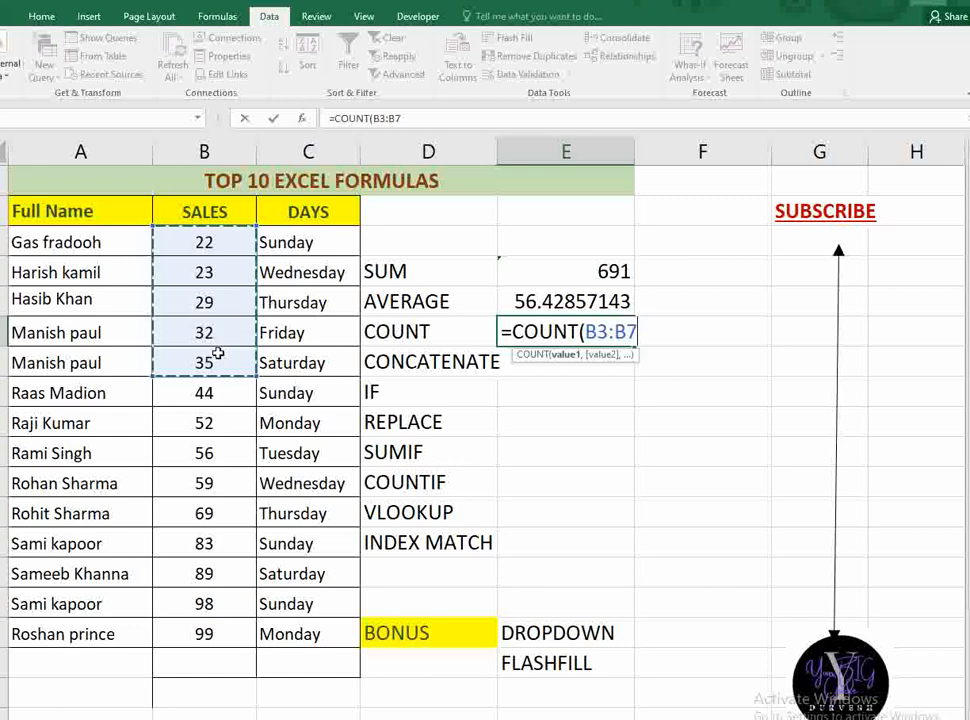
type(")")
key("Return")
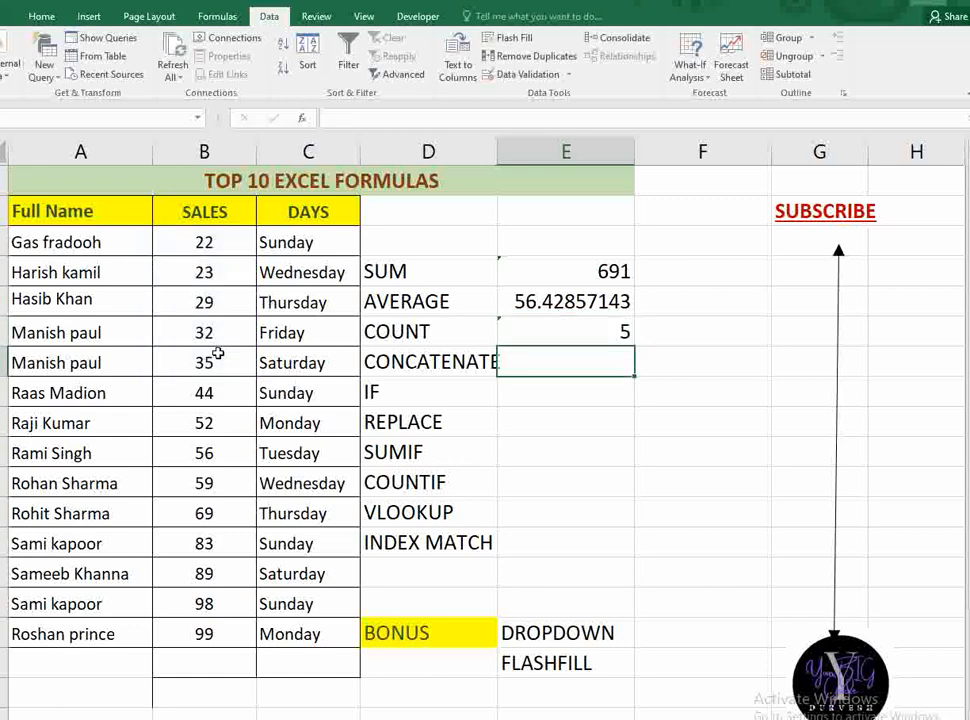
left_click(559, 331)
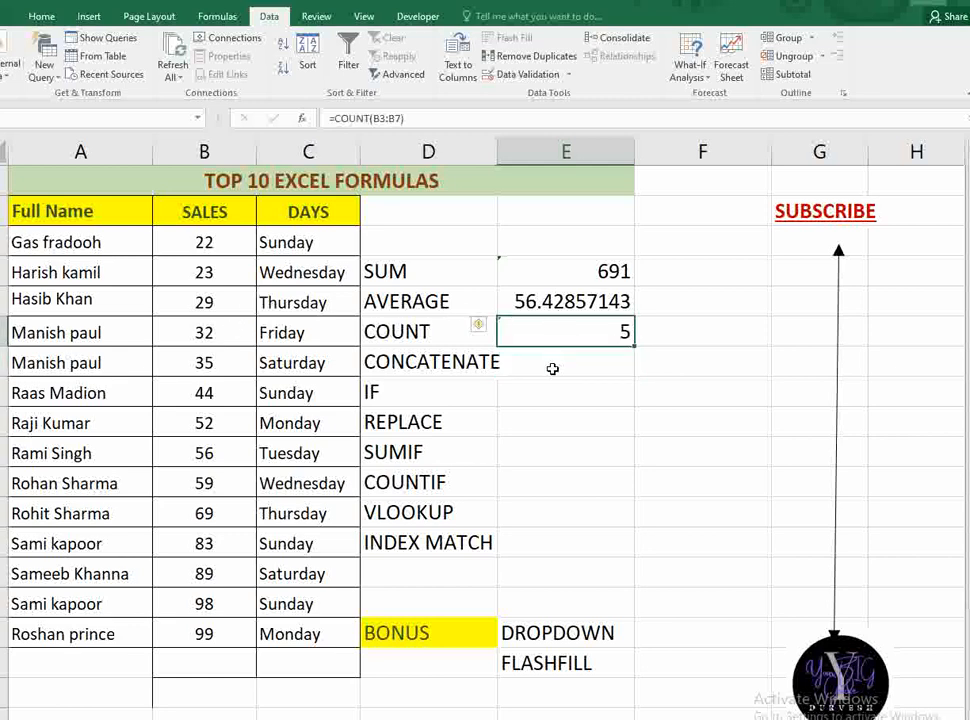
Step: Try joining the first record's name, sales and day in cell E7 with =CONCATENATE(A3,B3,C3), then clear the cell
left_click(552, 369)
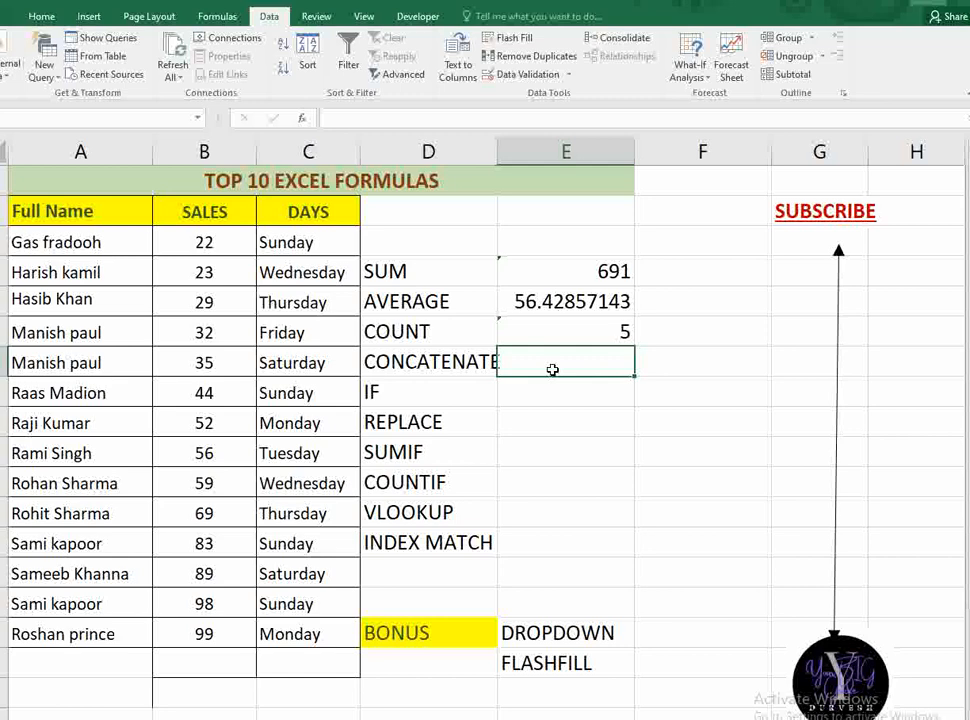
type("=con")
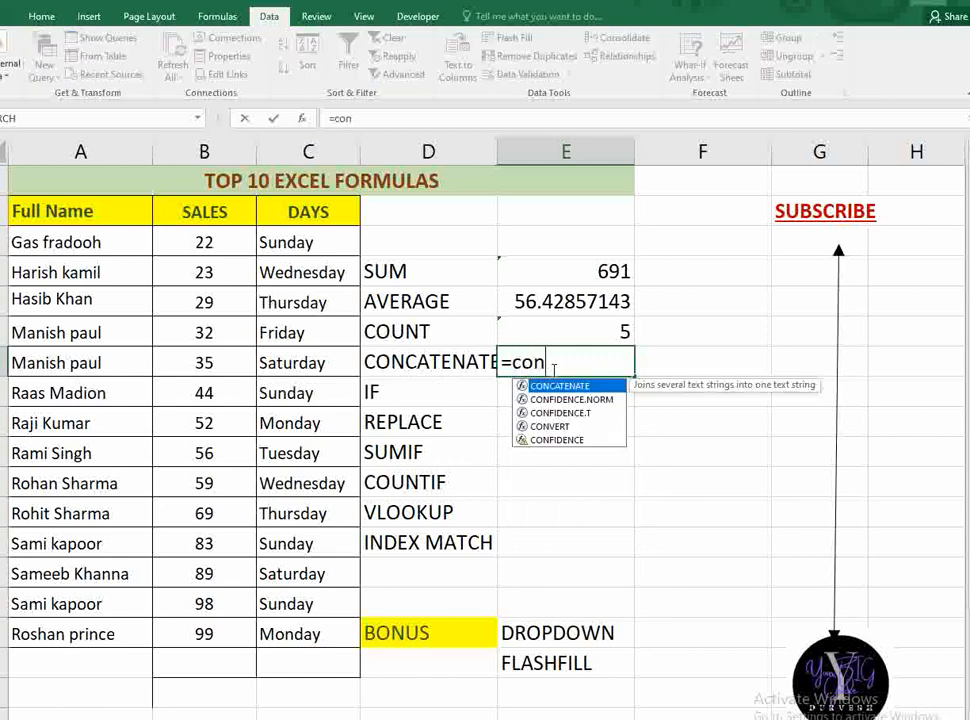
key("Tab")
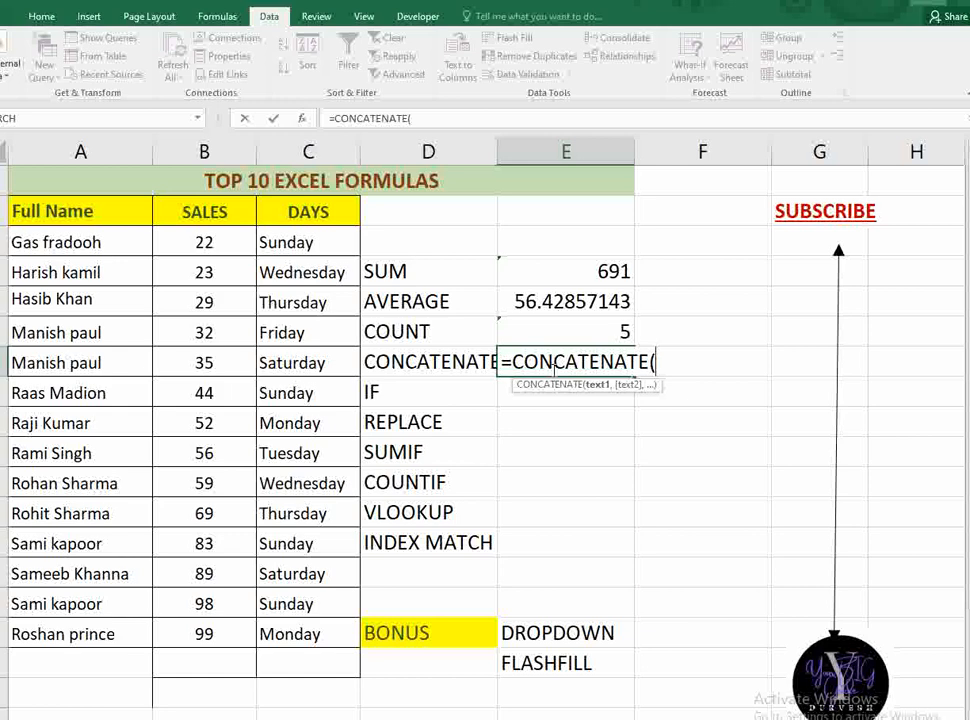
left_click(100, 240)
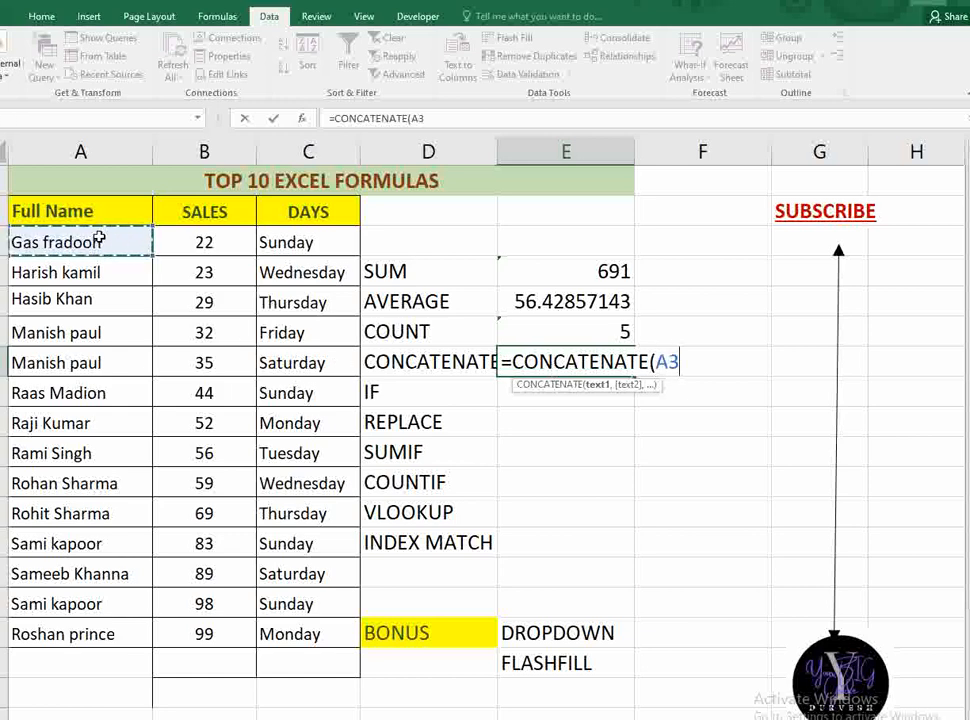
type(",")
left_click(164, 253)
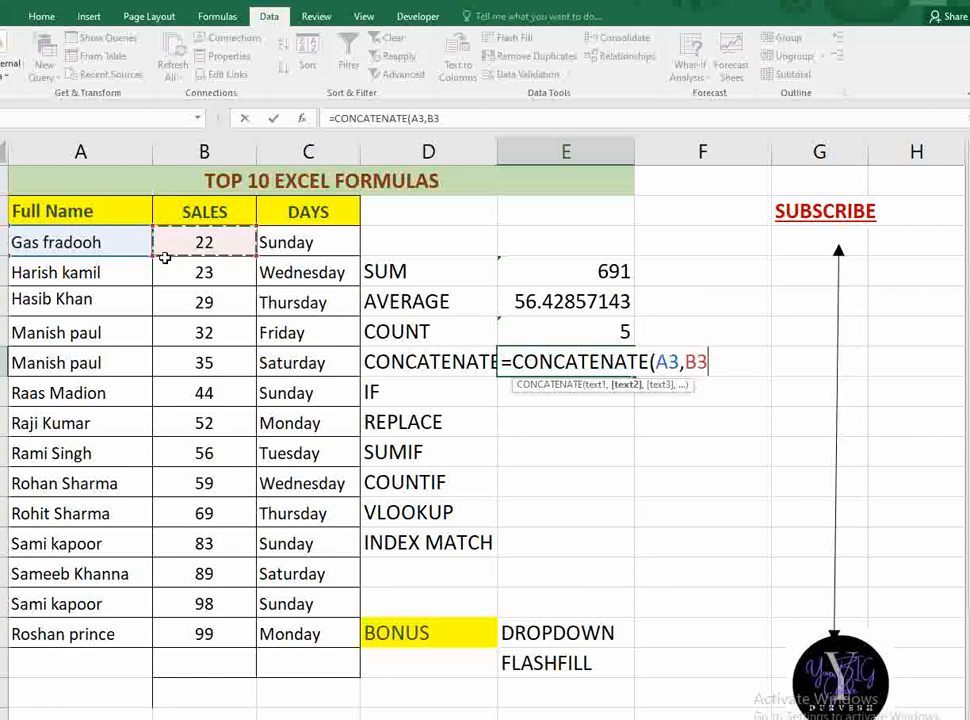
type(",")
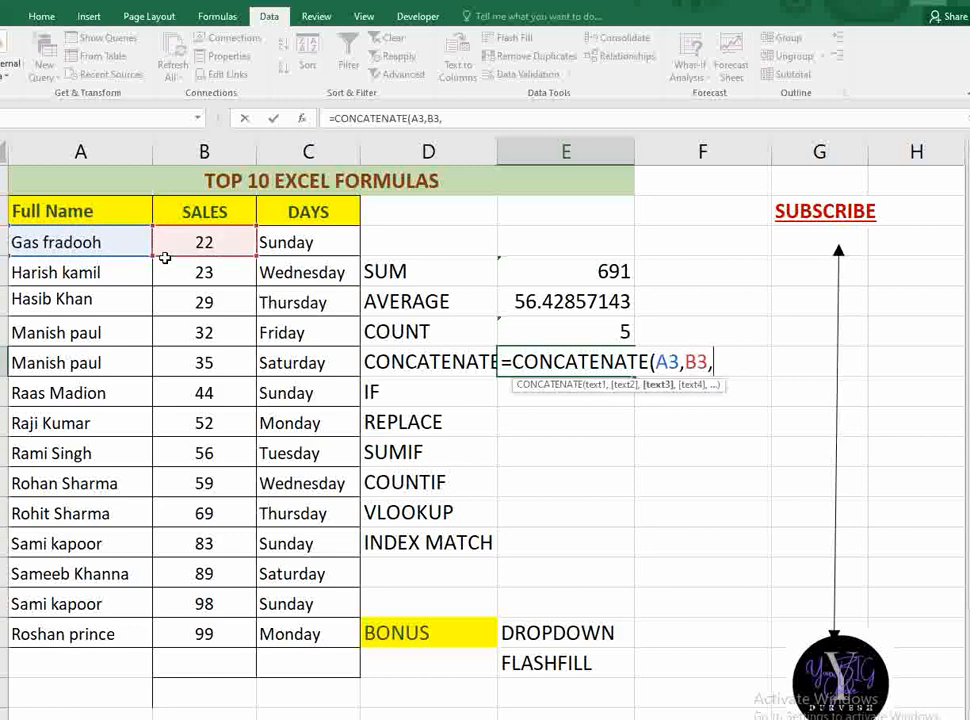
left_click(318, 244)
type(")")
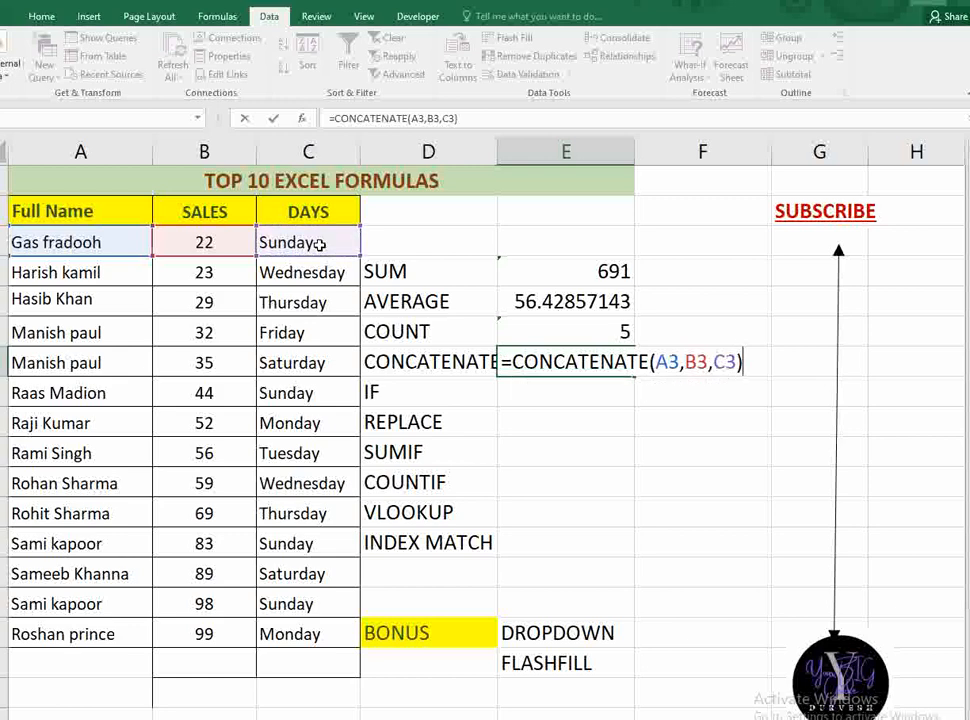
key("Return")
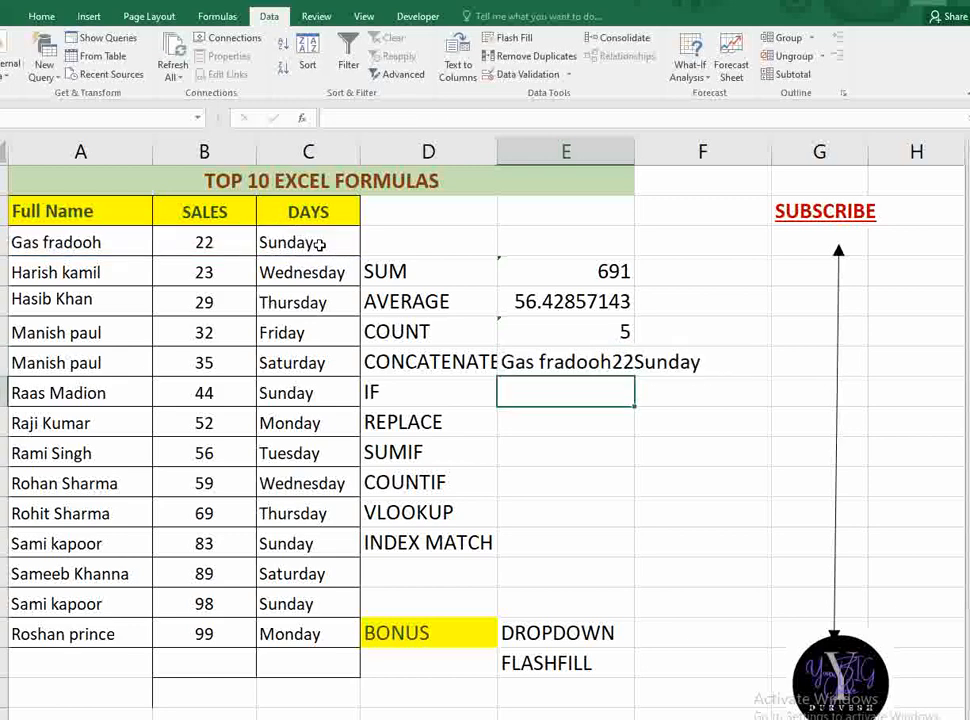
left_click(570, 371)
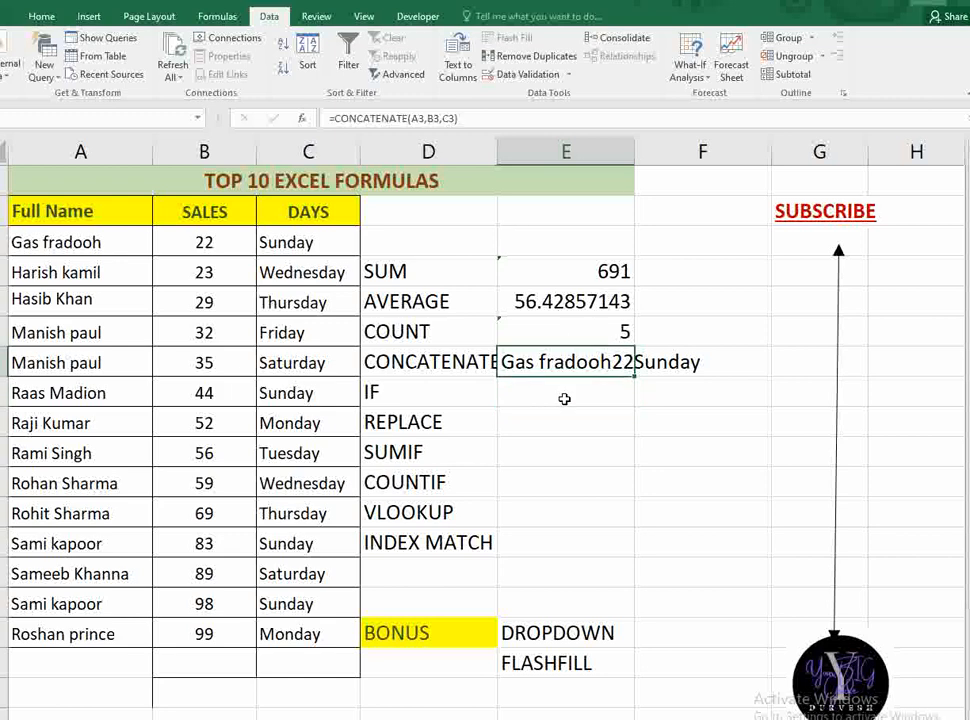
key("Delete")
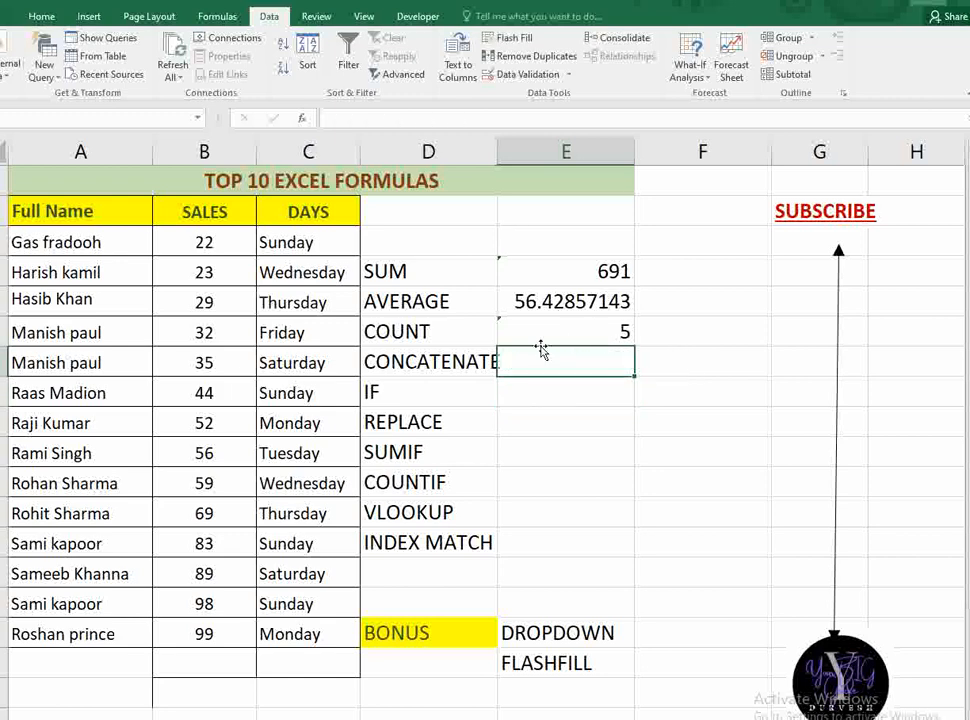
Step: Widen column D slightly and join the second record's name and sales with a space in cell E7 using =CONCATENATE(A4," ",B4)
left_click_drag(498, 150, 505, 150)
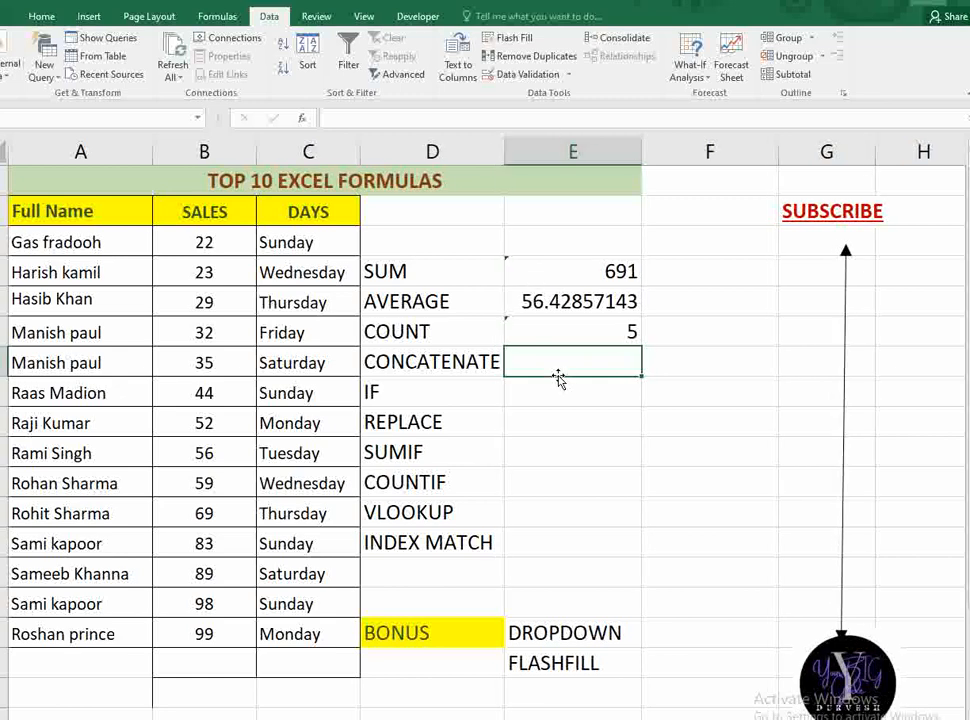
type("=con")
key("Tab")
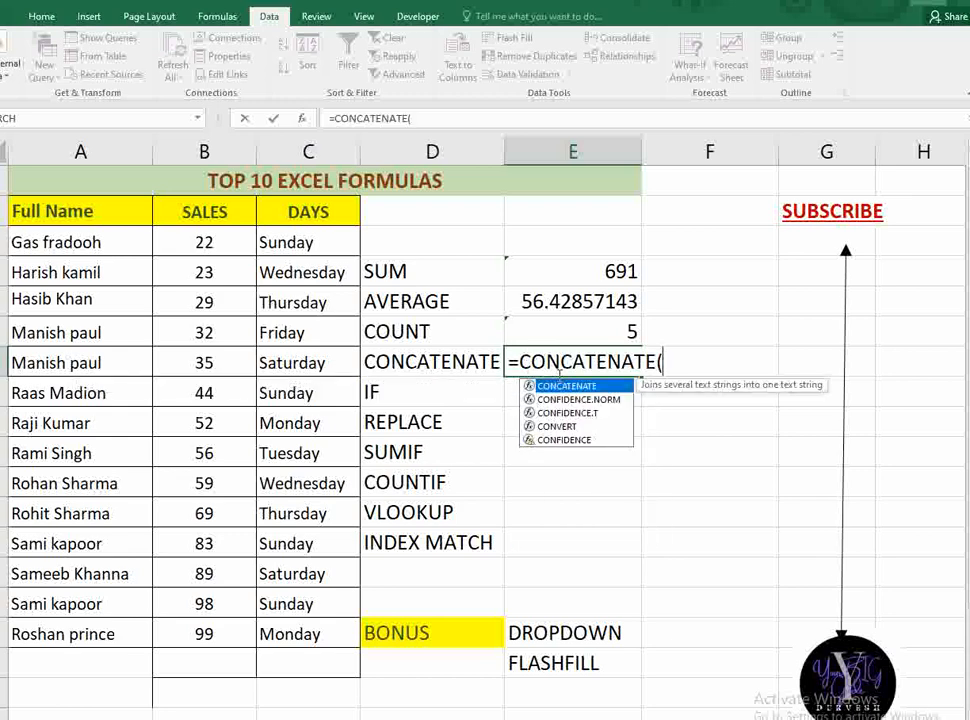
left_click(115, 282)
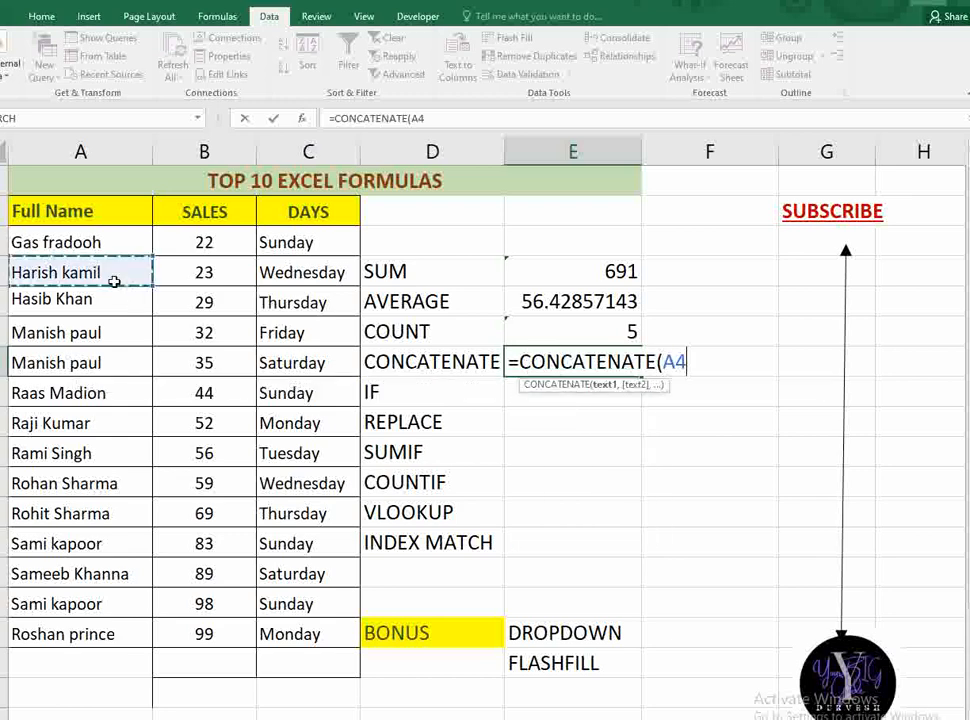
type(",")
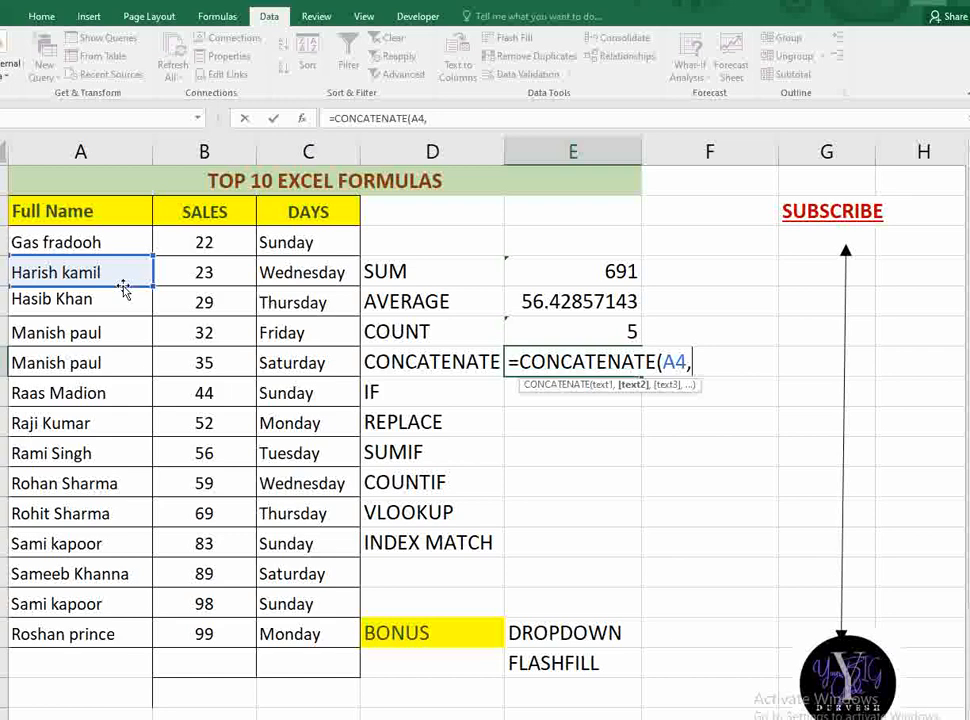
type("\" \",")
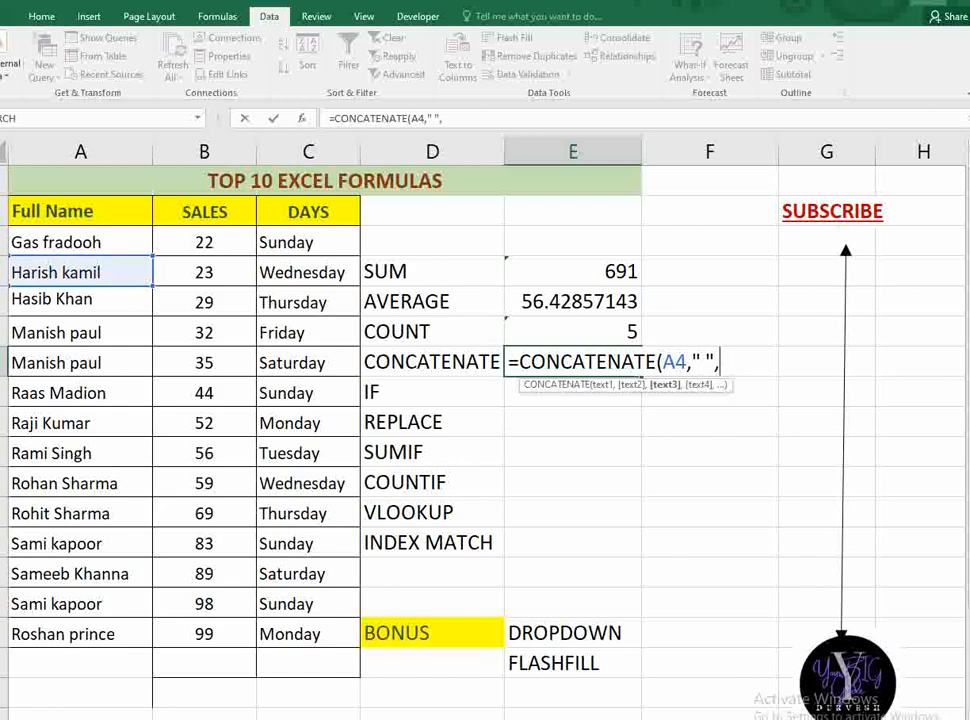
left_click(200, 273)
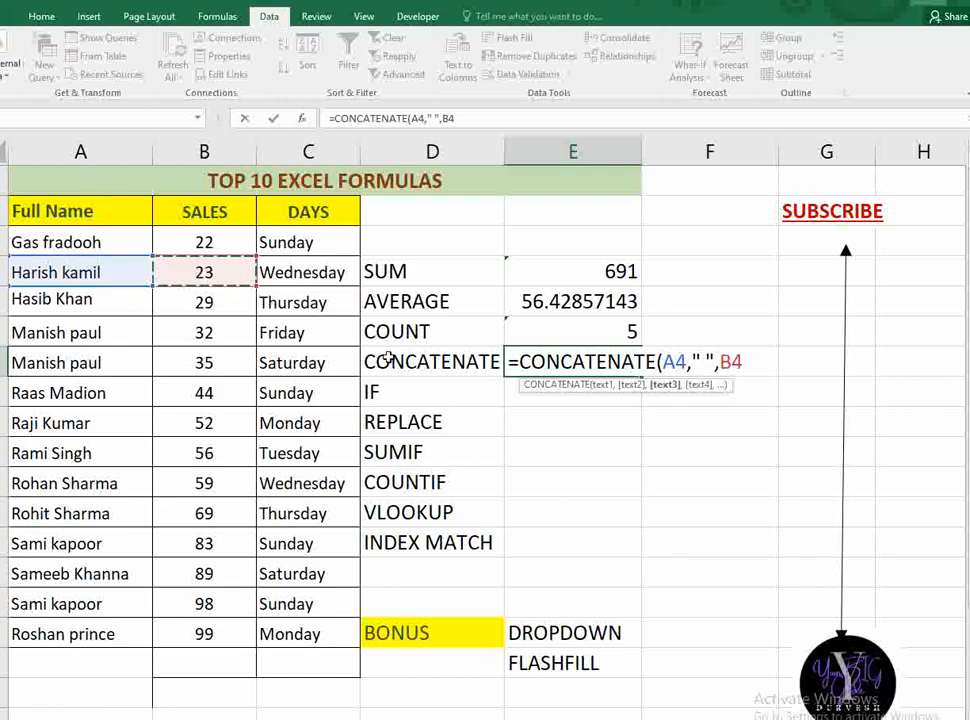
type(")")
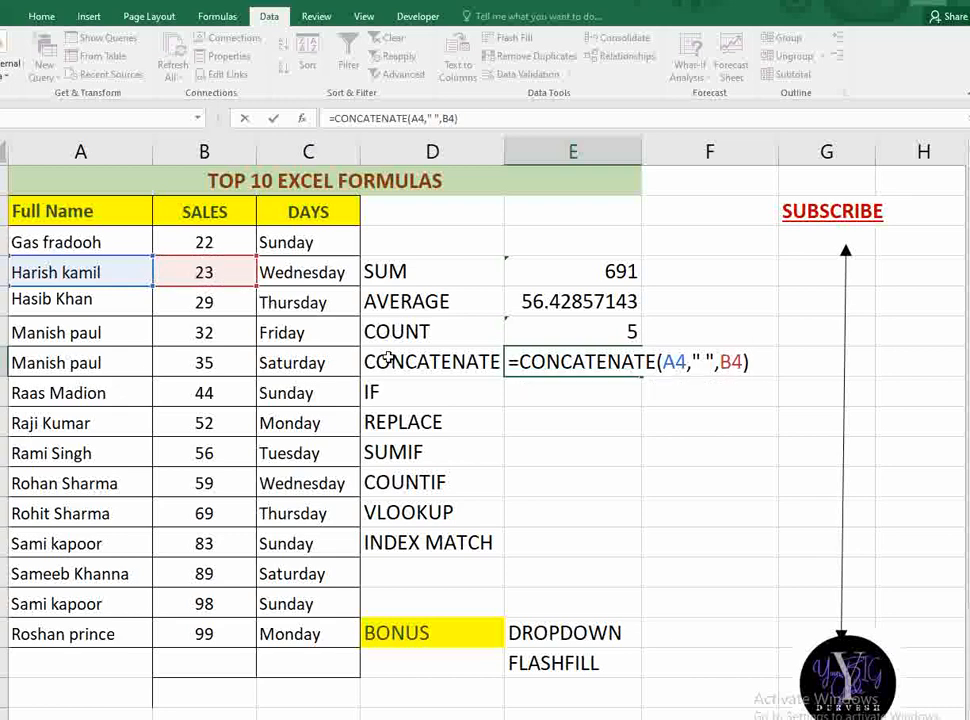
key("Return")
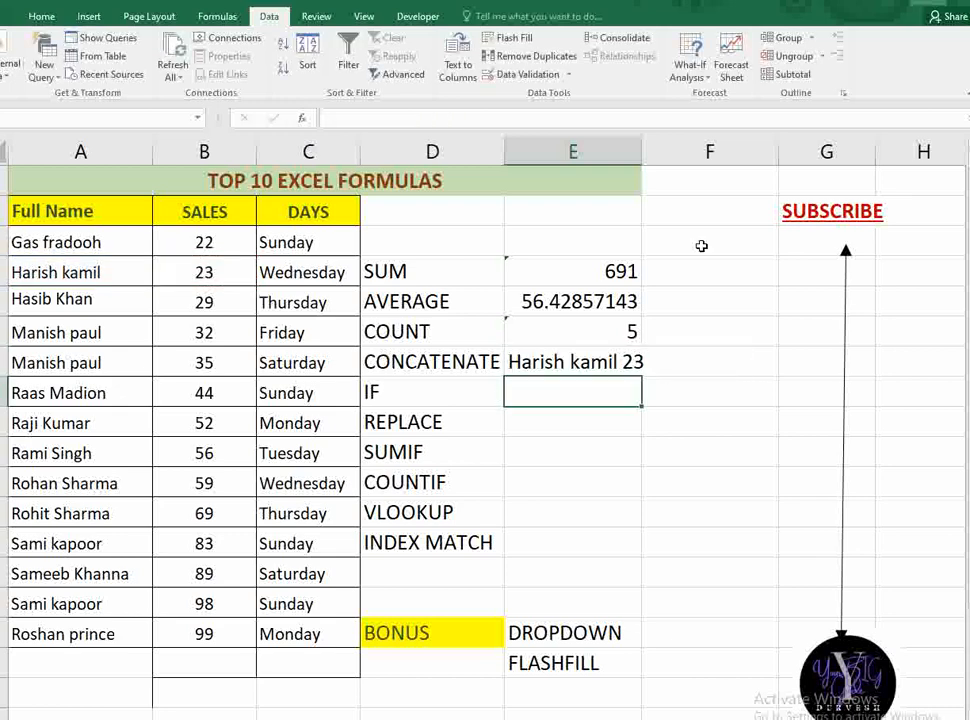
left_click(624, 368)
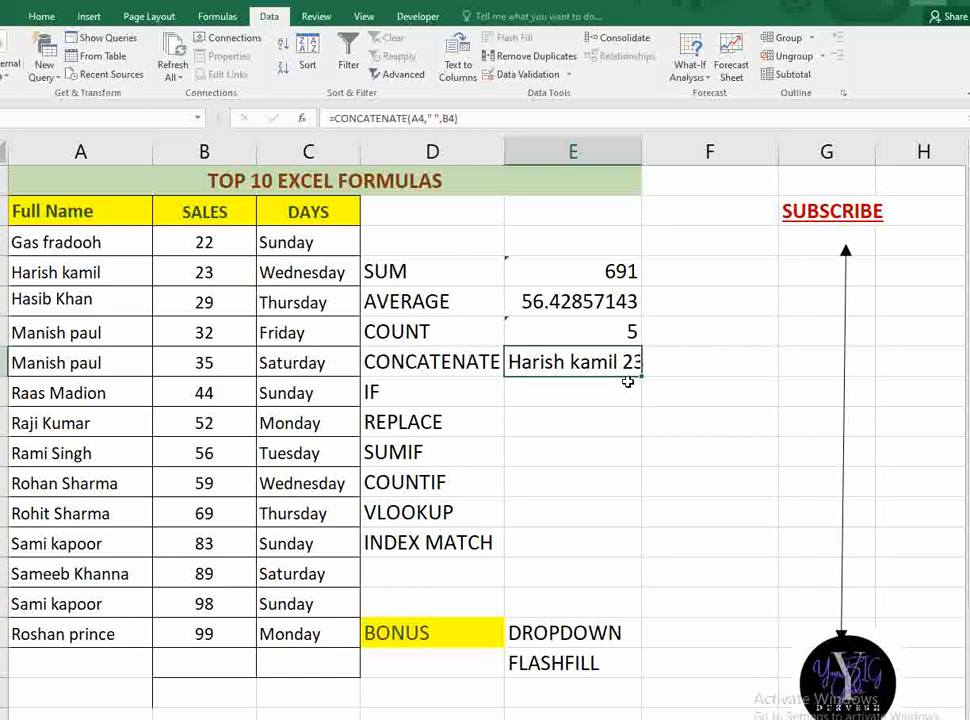
Step: Rate the sales value in B7 as good or bad in cell E8 with the formula =IF(B7>=50,"good","bad")
left_click(563, 403)
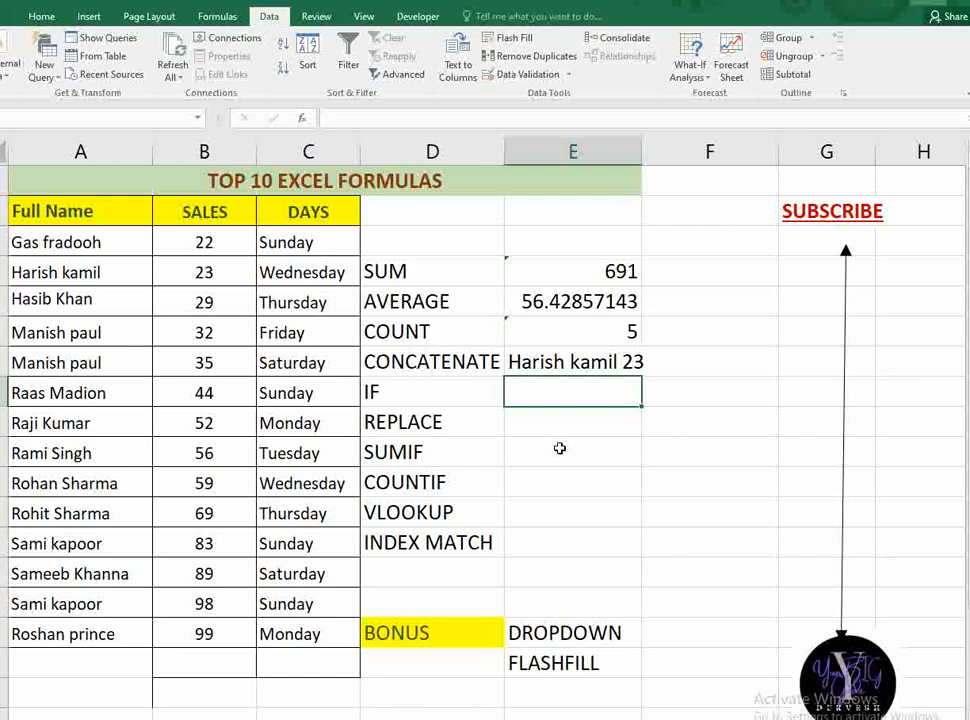
type("=")
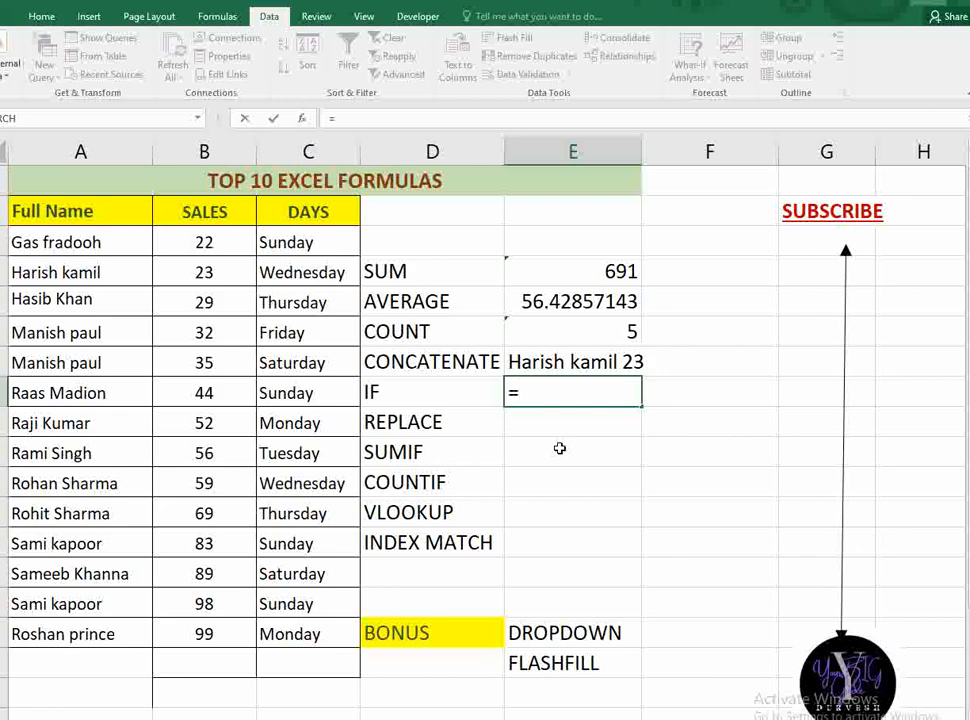
type("if")
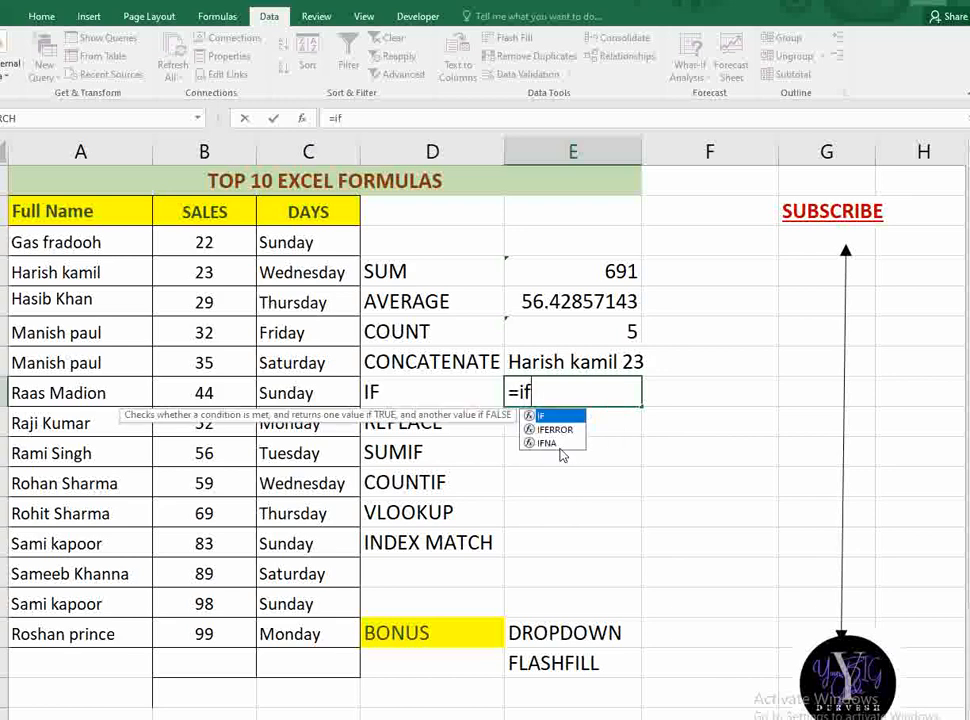
key("Tab")
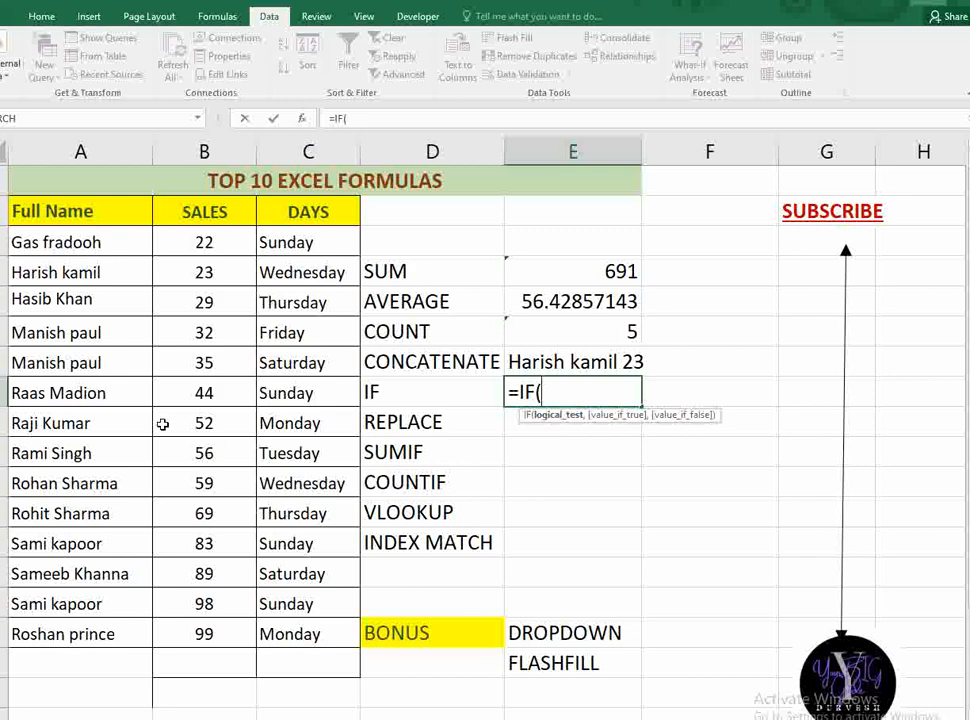
left_click(200, 363)
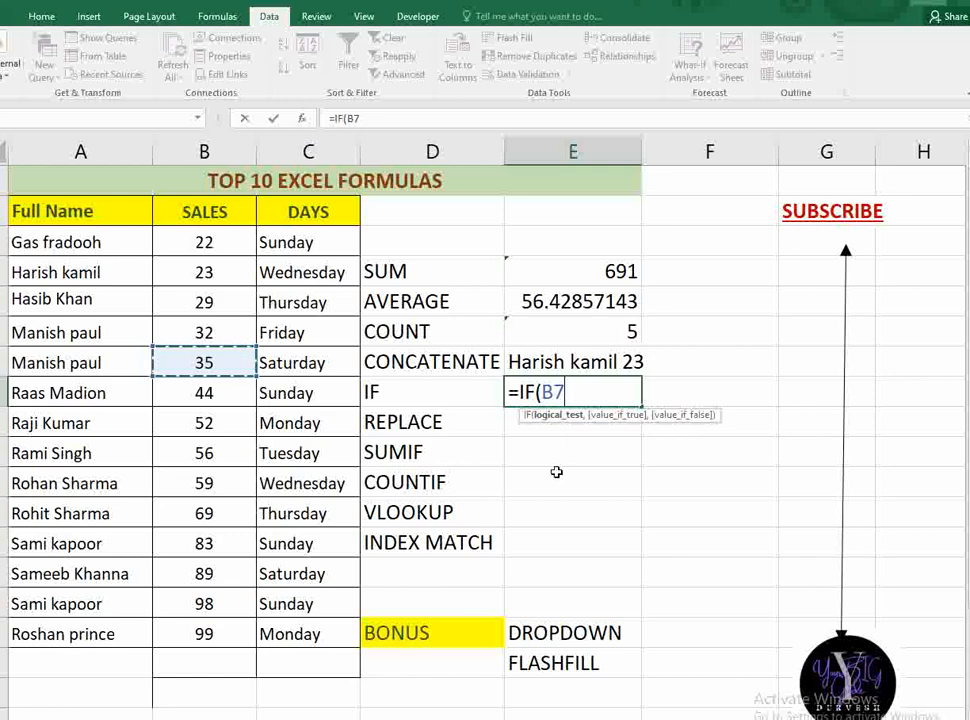
type("=")
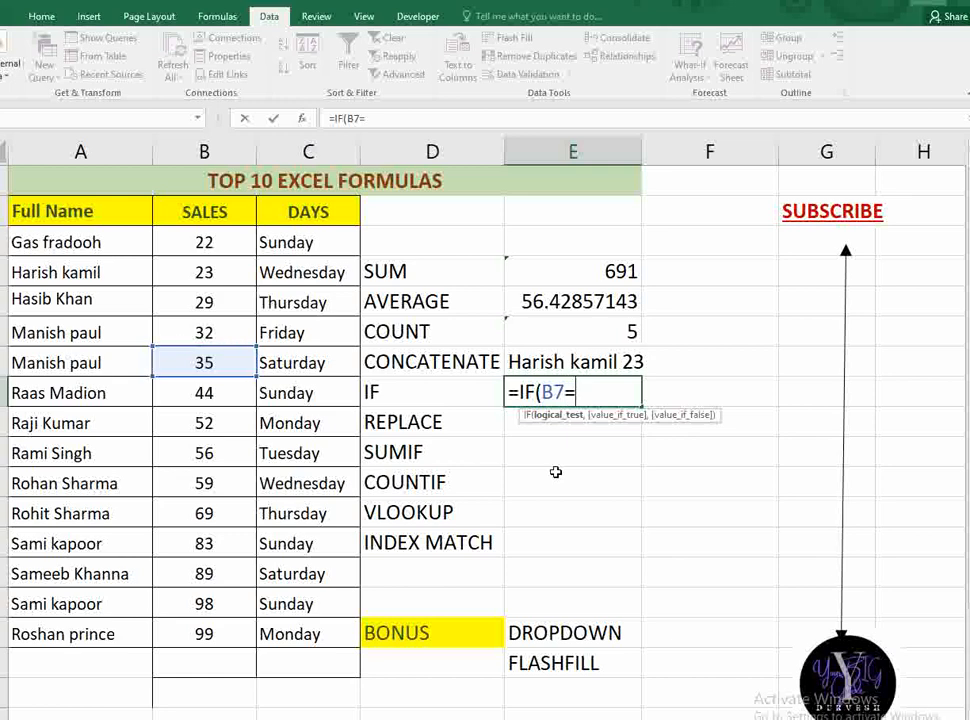
type(">50")
type(",")
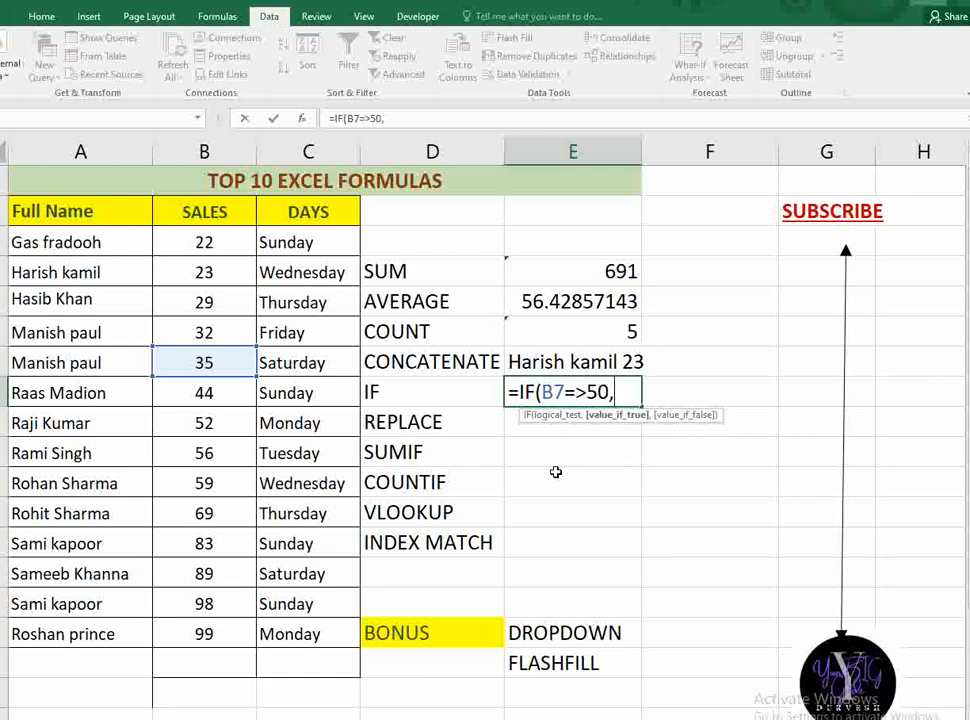
type("\"good\",")
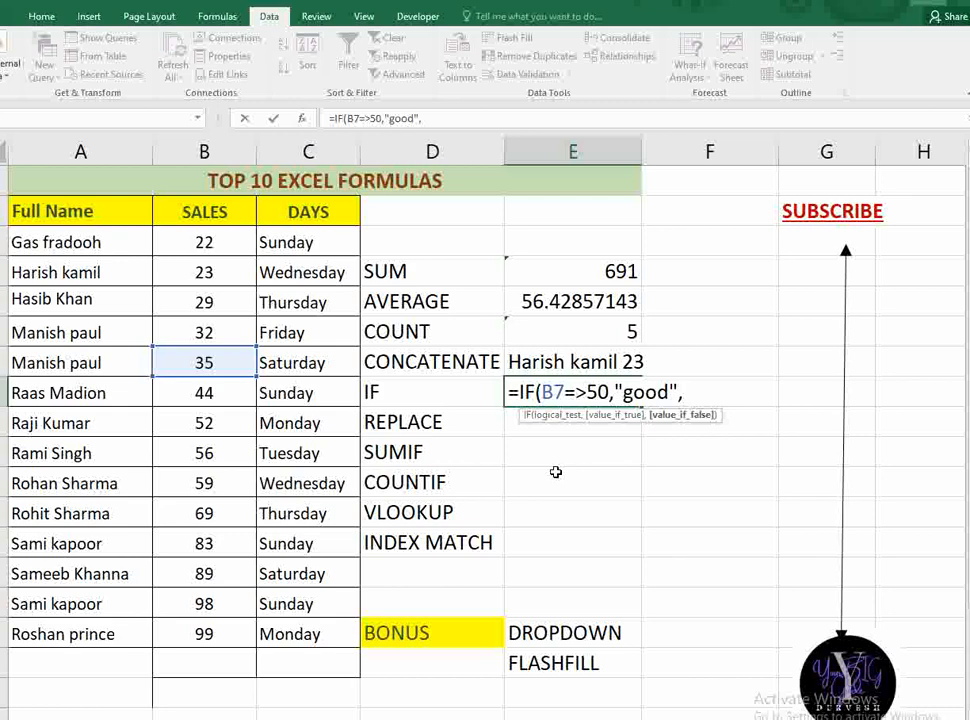
type("\"bad\")")
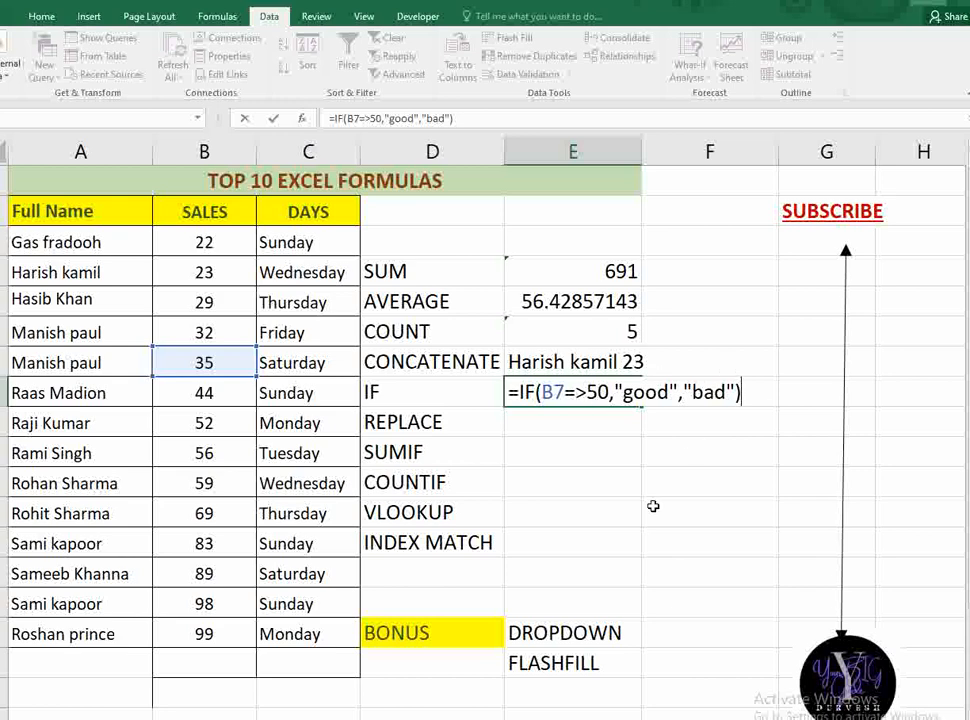
key("Return")
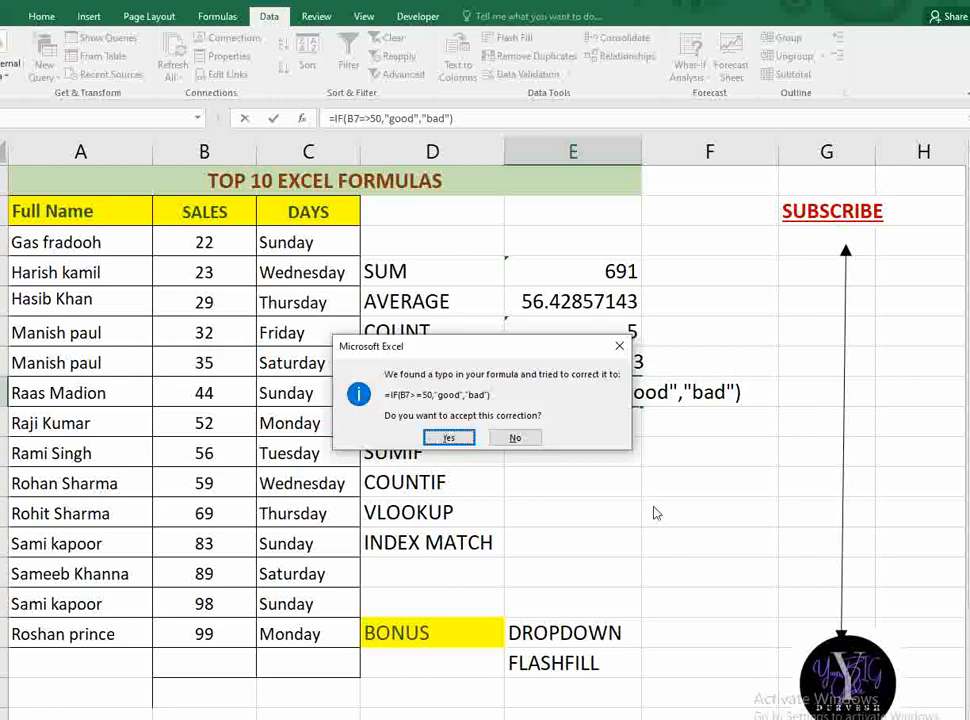
key("Return")
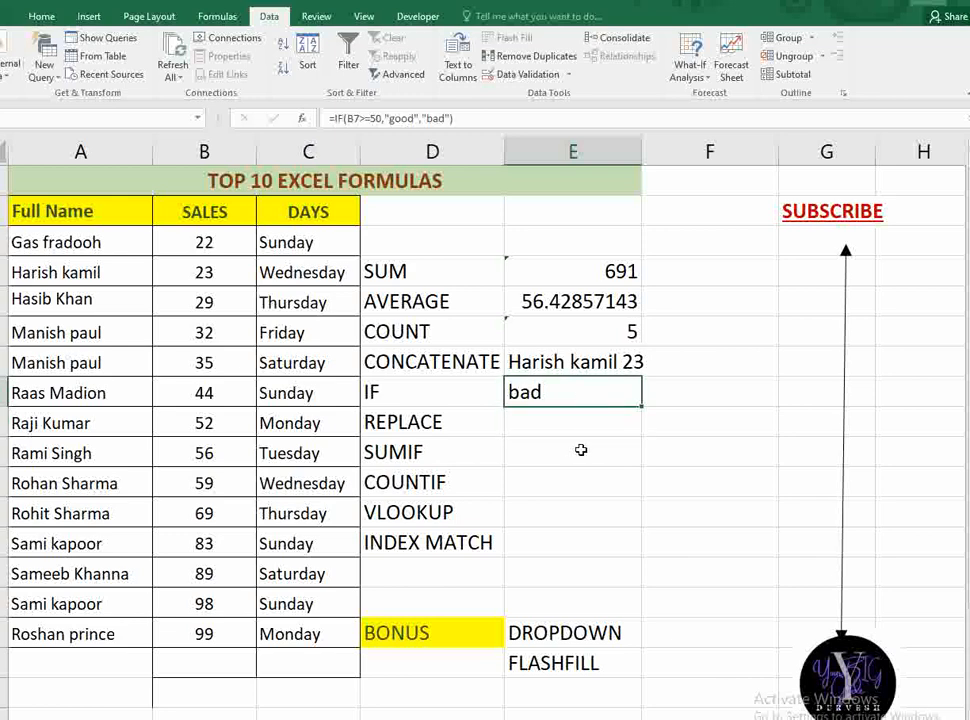
left_click(365, 119)
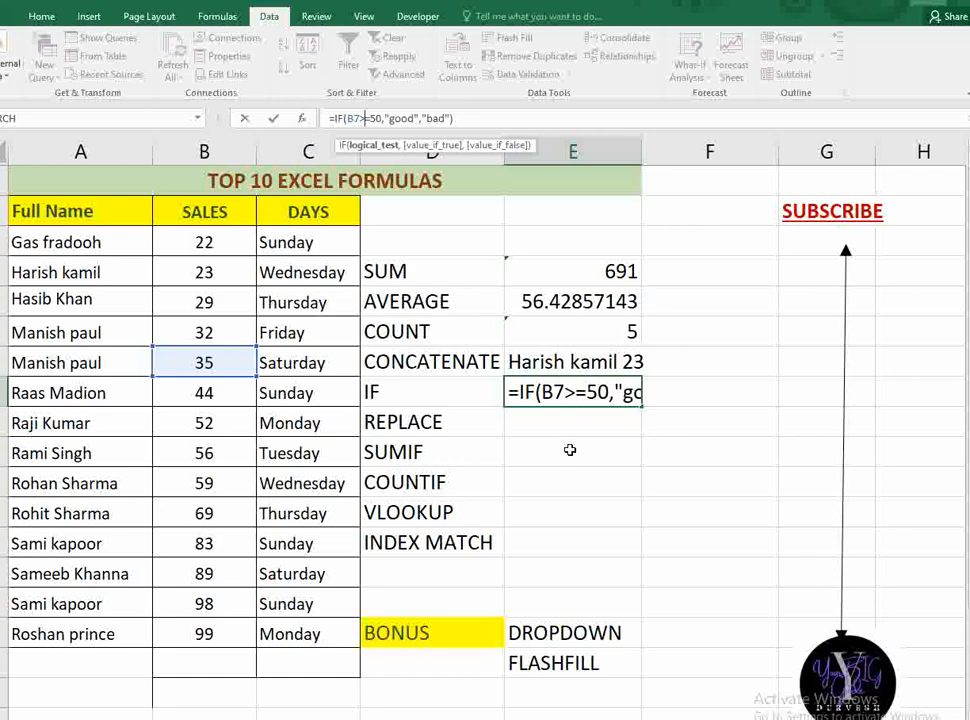
key("Return")
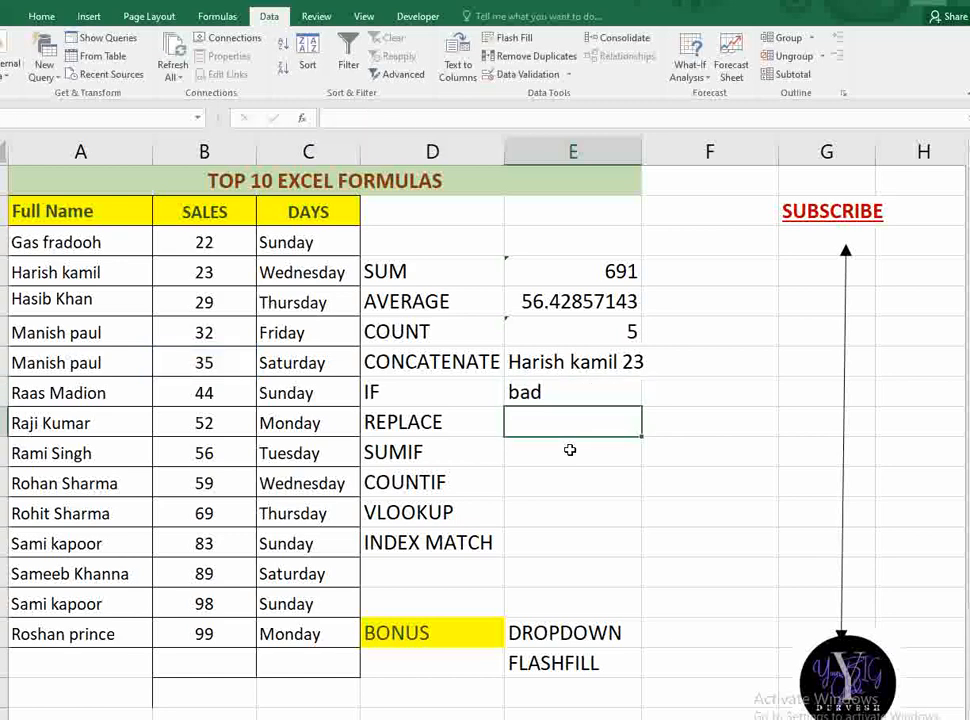
Step: Change the sales value in cell B7 to 55 and check the IF result in cell E8
left_click(553, 398)
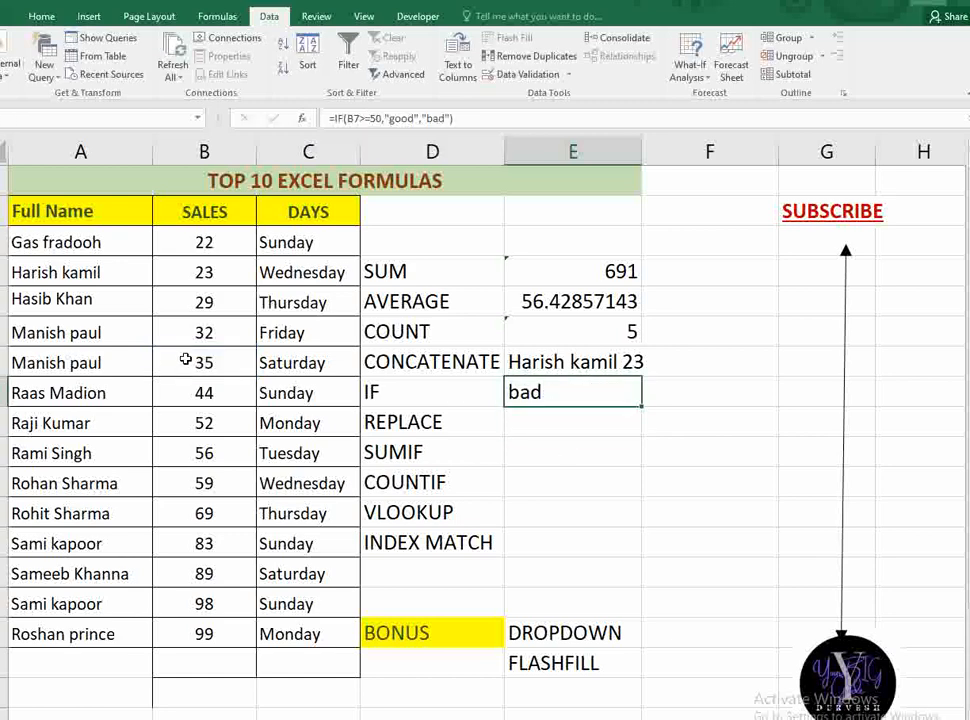
left_click(192, 363)
type("55")
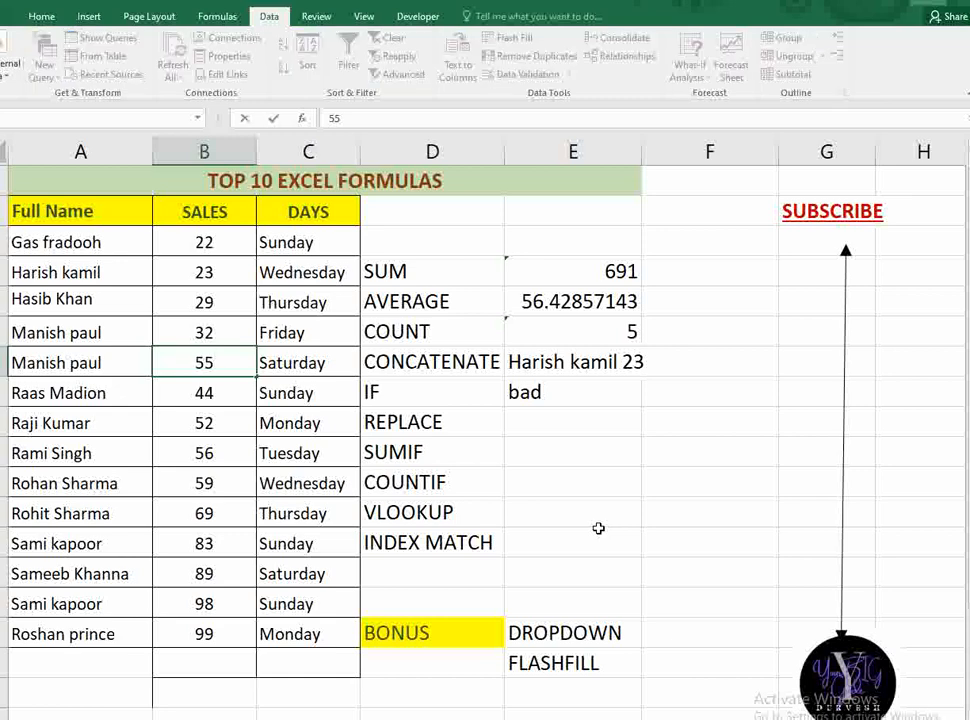
key("Return")
left_click(564, 403)
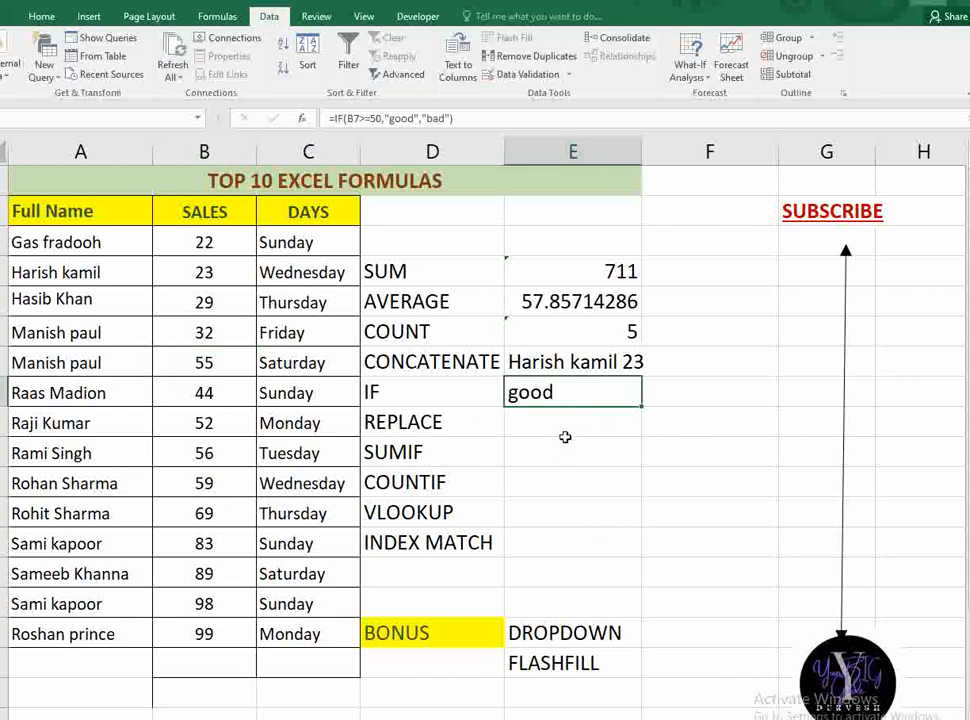
Step: Replace the first four characters of the name in A9 in cell E9 with the formula =REPLACE(A9,1,4,"maye")
left_click(564, 432)
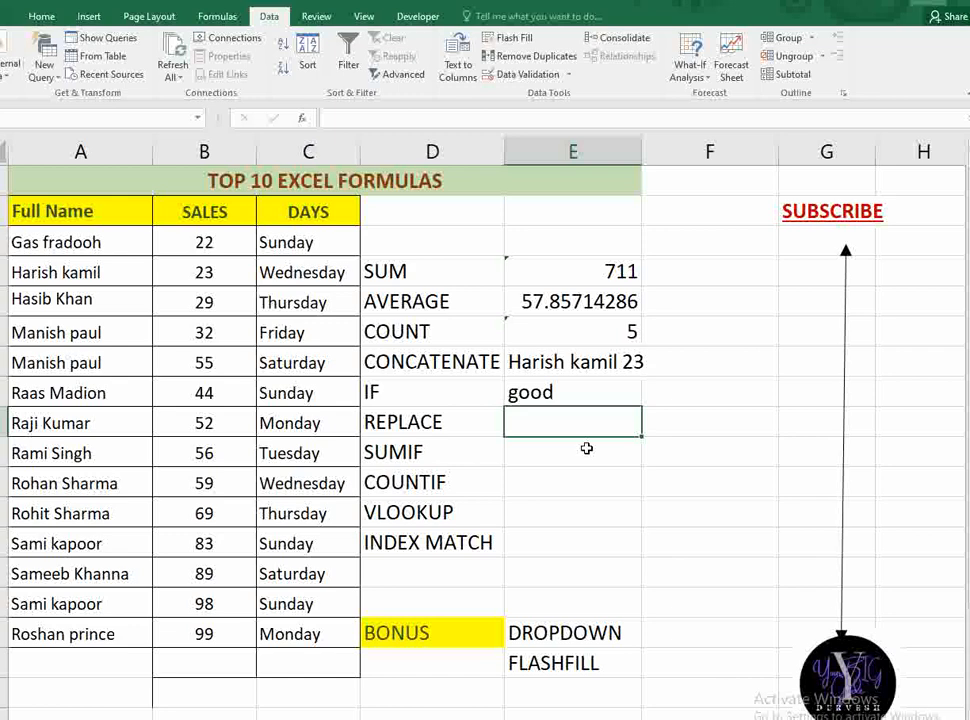
type("=re")
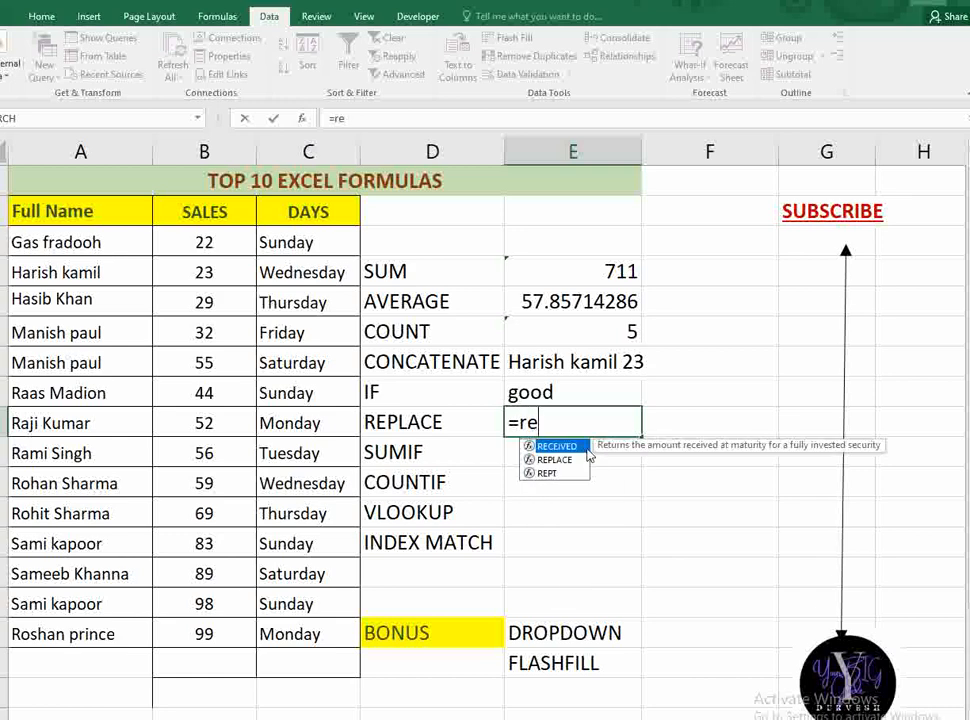
type("pl")
key("Tab")
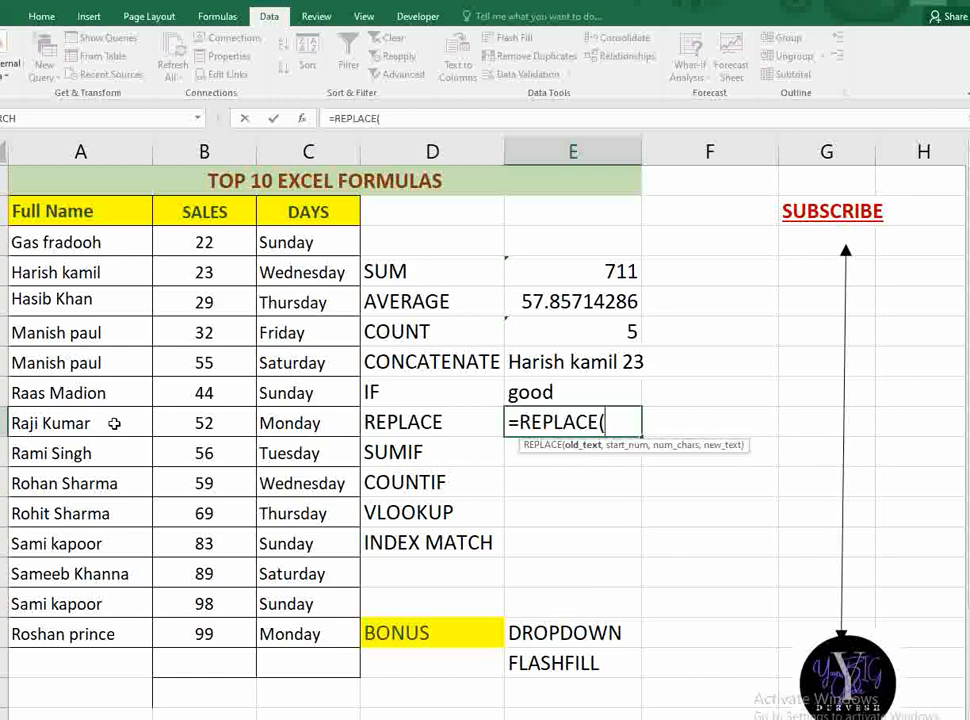
left_click(78, 423)
type(",")
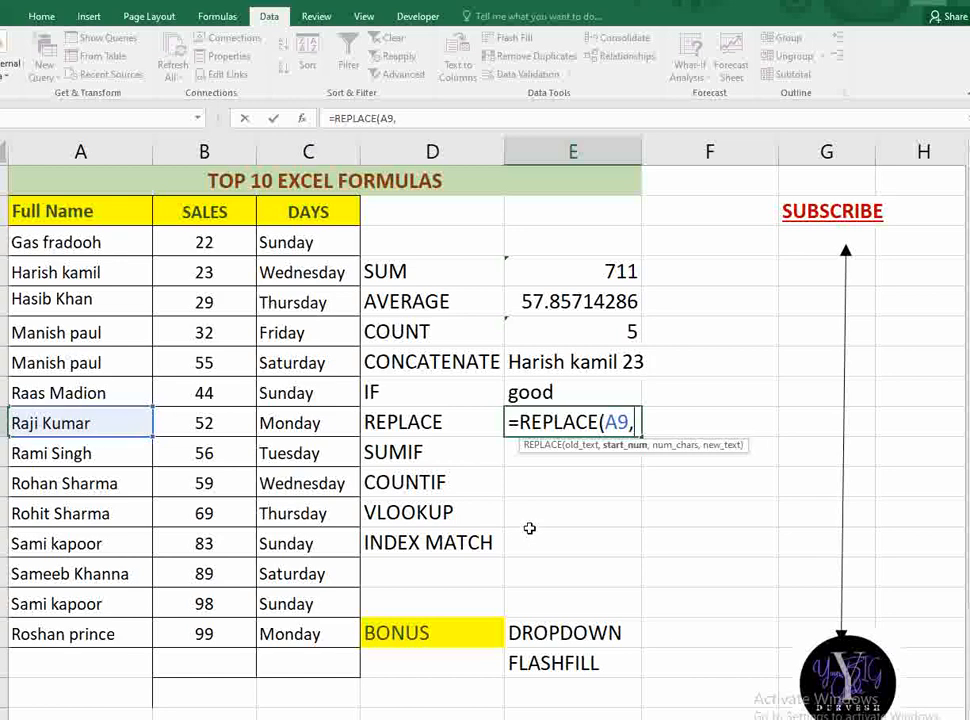
type("1,")
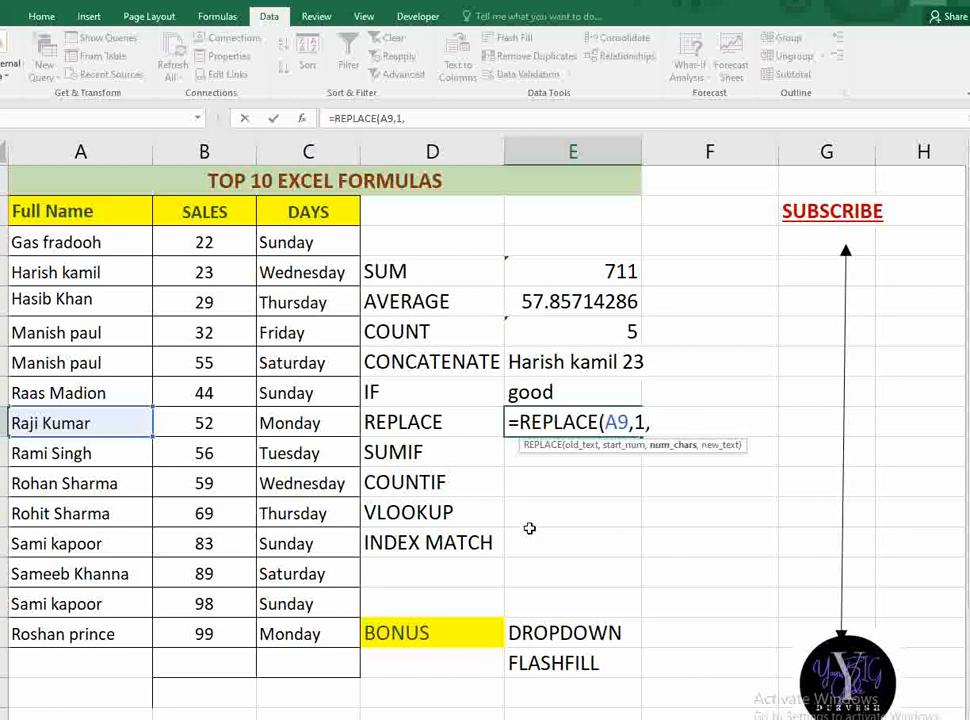
type("4,")
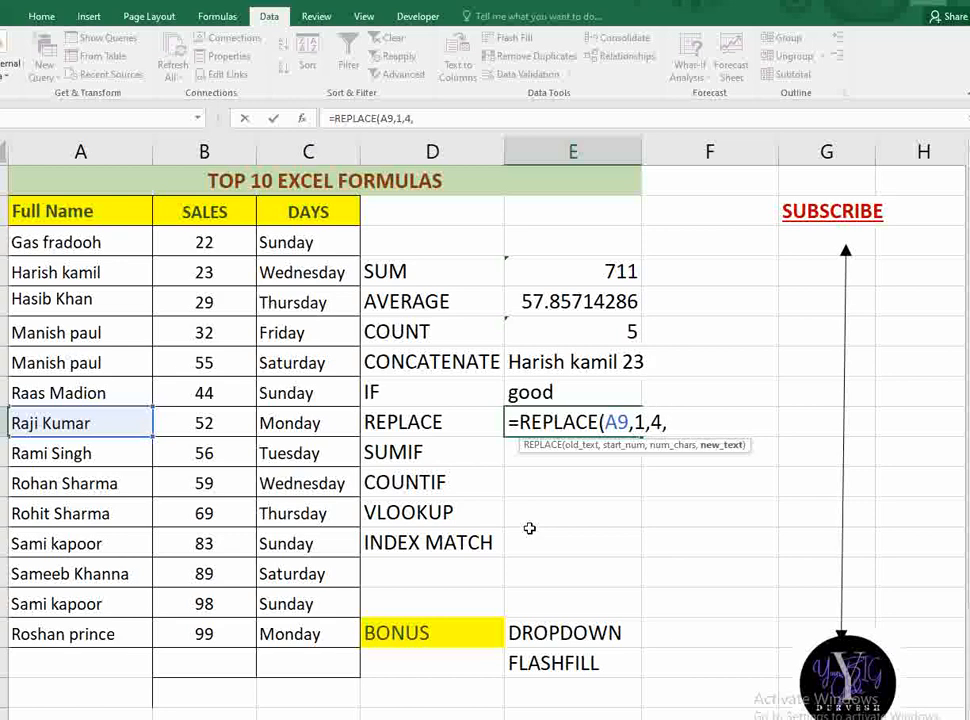
type("\"maye\")")
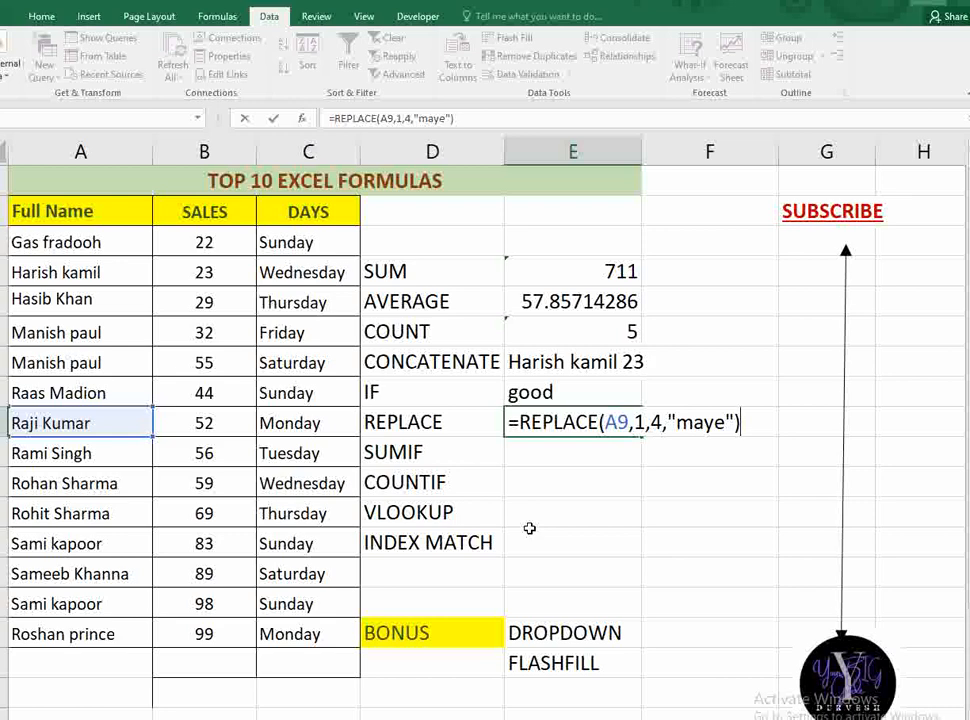
key("Return")
left_click(588, 428)
Step: Total the sales of the person named in A13 and A15 in cell E10, using SUMIF with range A2:A16, the full name as criterion and sum range B2
left_click(583, 460)
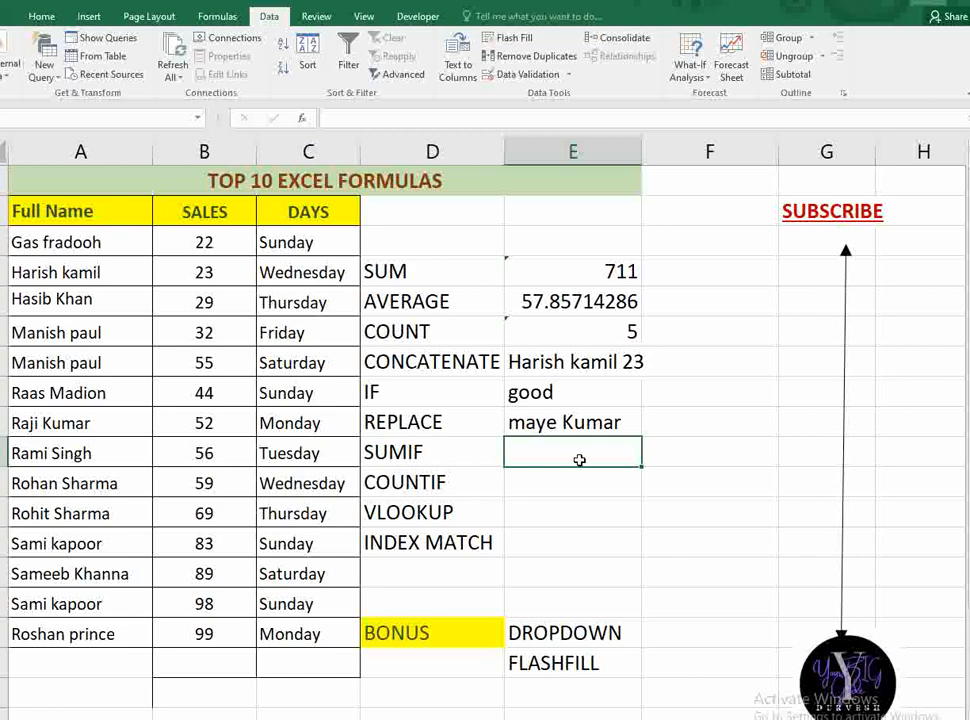
left_click(453, 268)
left_click(444, 460)
left_click(593, 460)
type("=sumif")
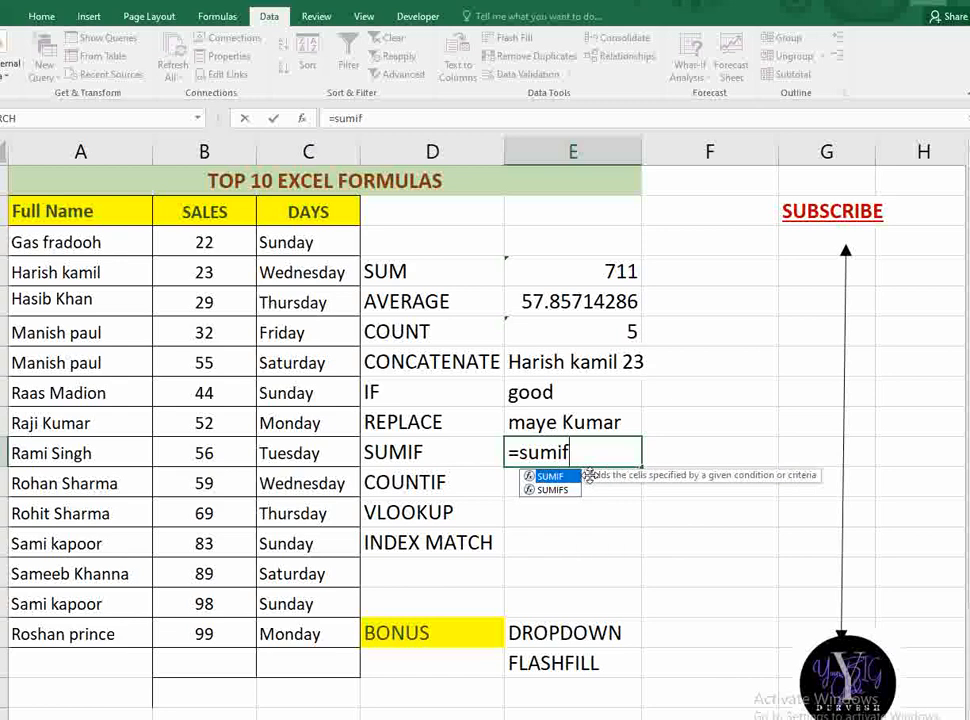
key("Tab")
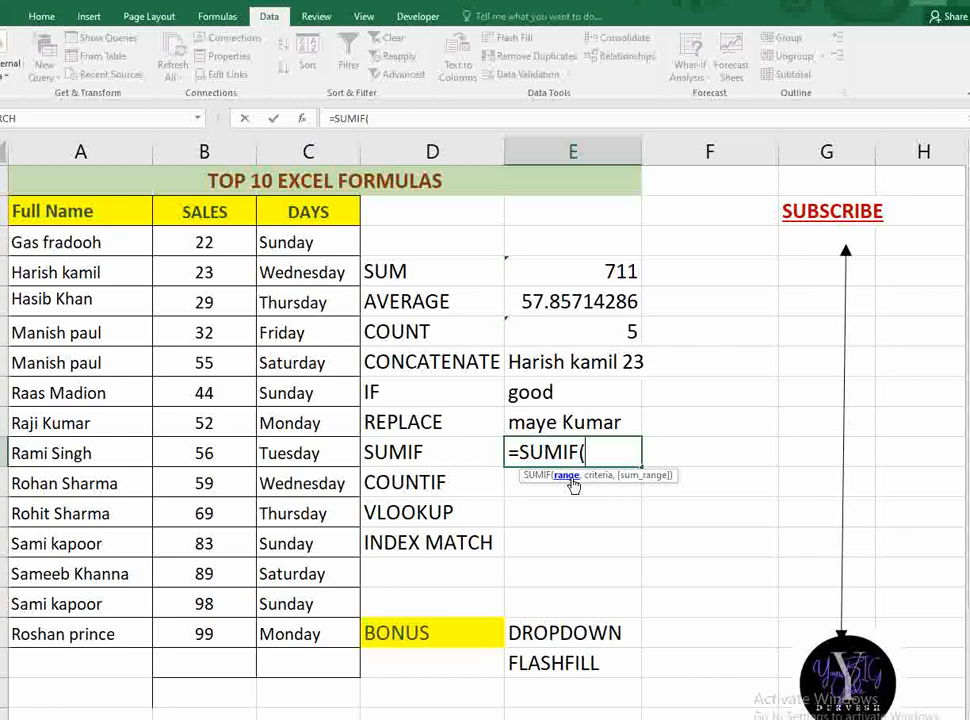
left_click_drag(30, 213, 70, 625)
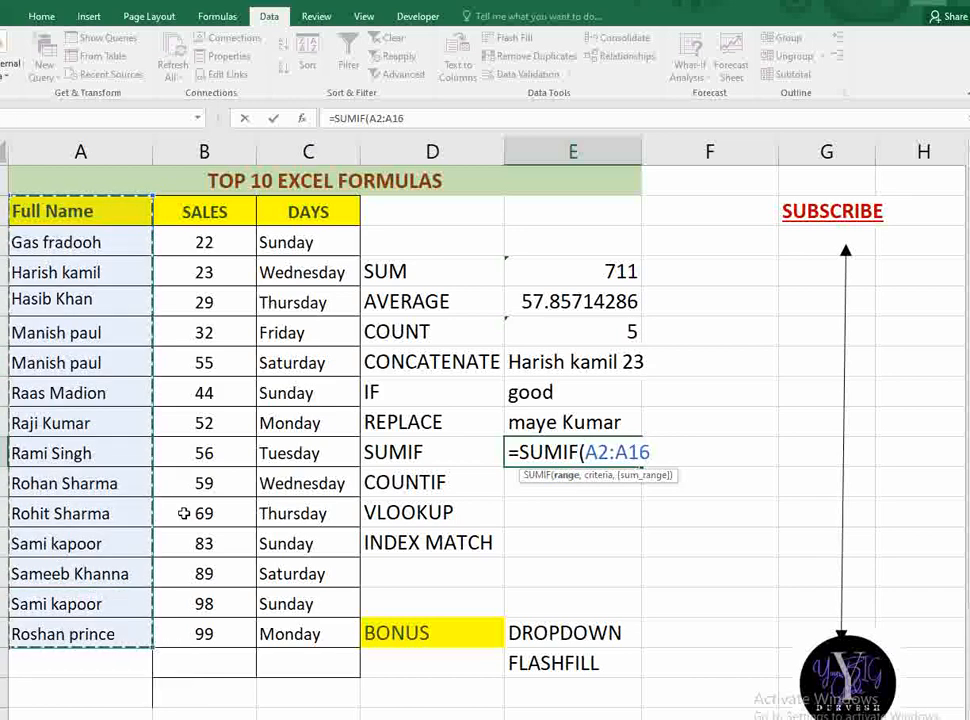
type(",")
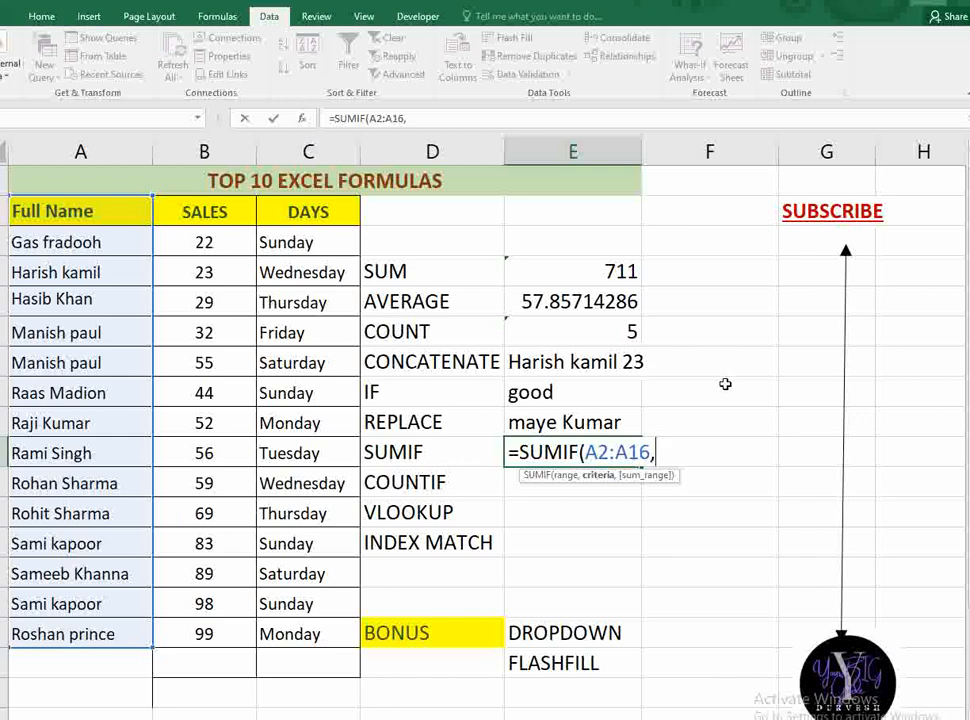
type("\"sami kapp")
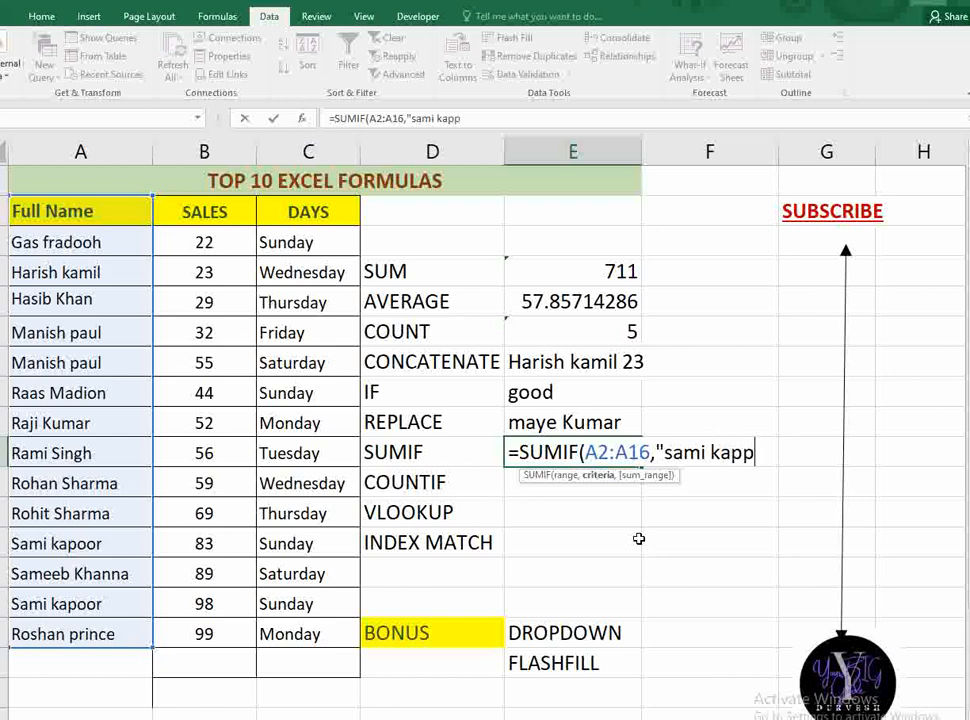
key("BackSpace")
type("oor\"")
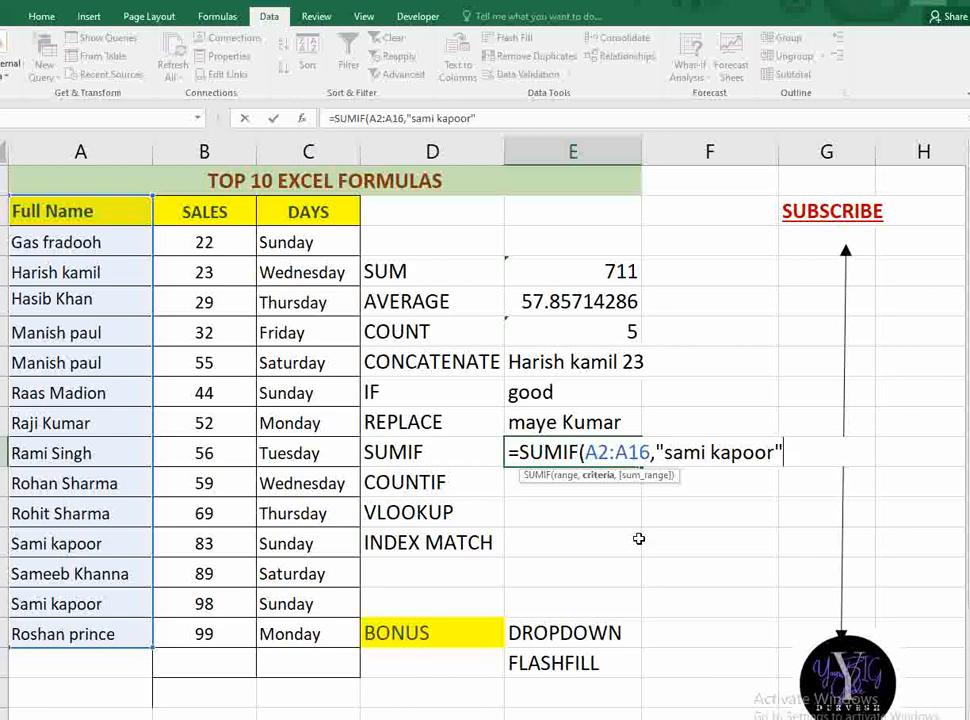
type(",")
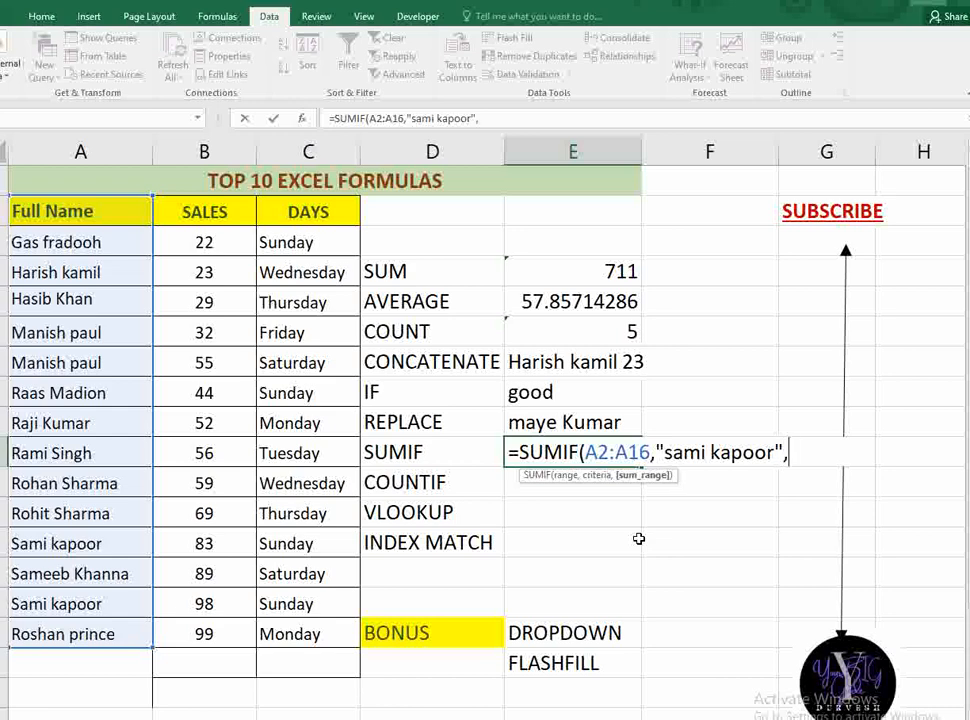
left_click(237, 210)
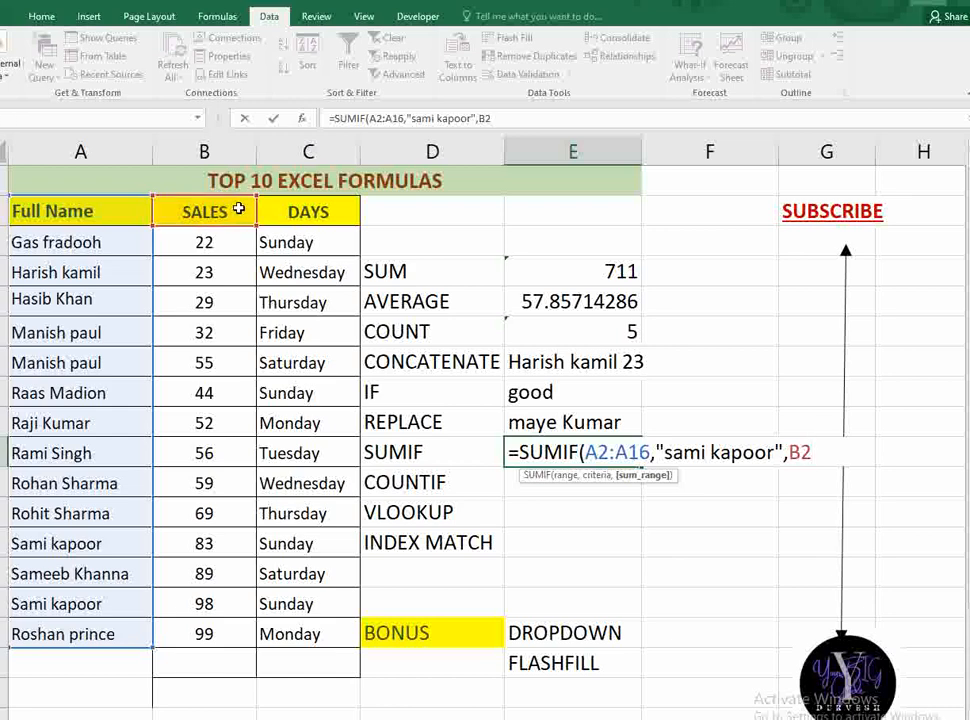
left_click_drag(238, 210, 232, 622)
left_click(591, 454)
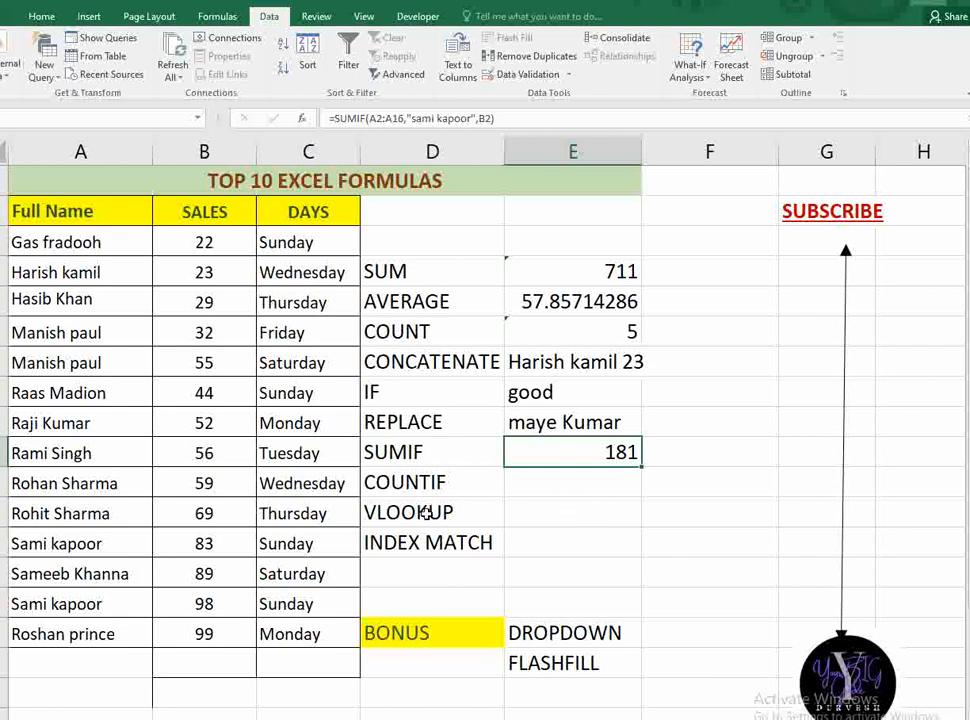
Step: Check the SUMIF result in E10 against the matching sales values in B15 and B13
left_click(580, 472)
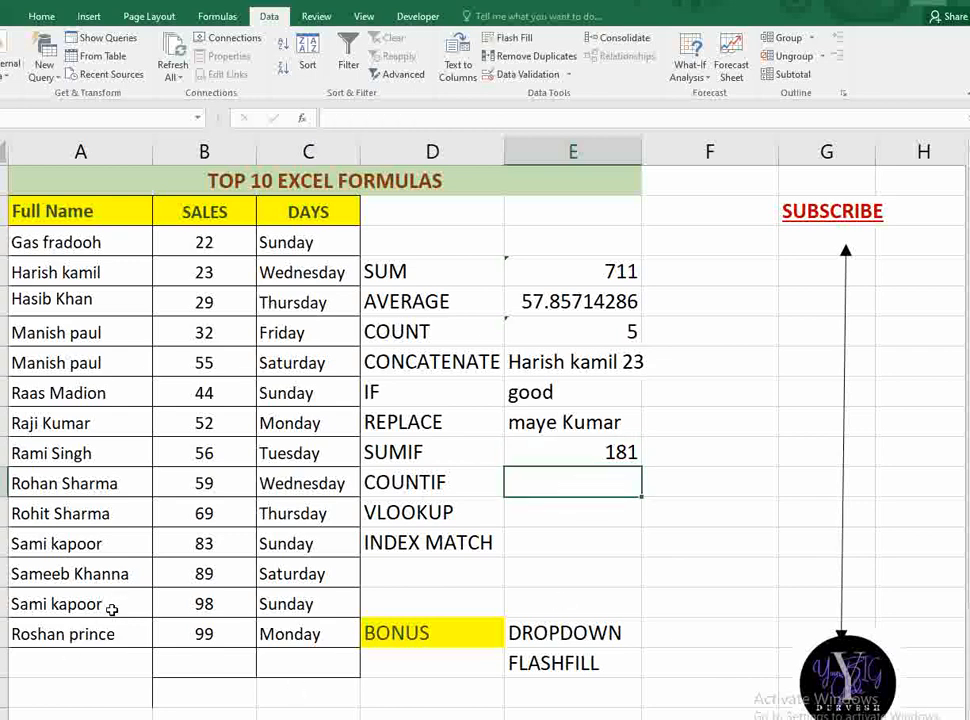
left_click(183, 607)
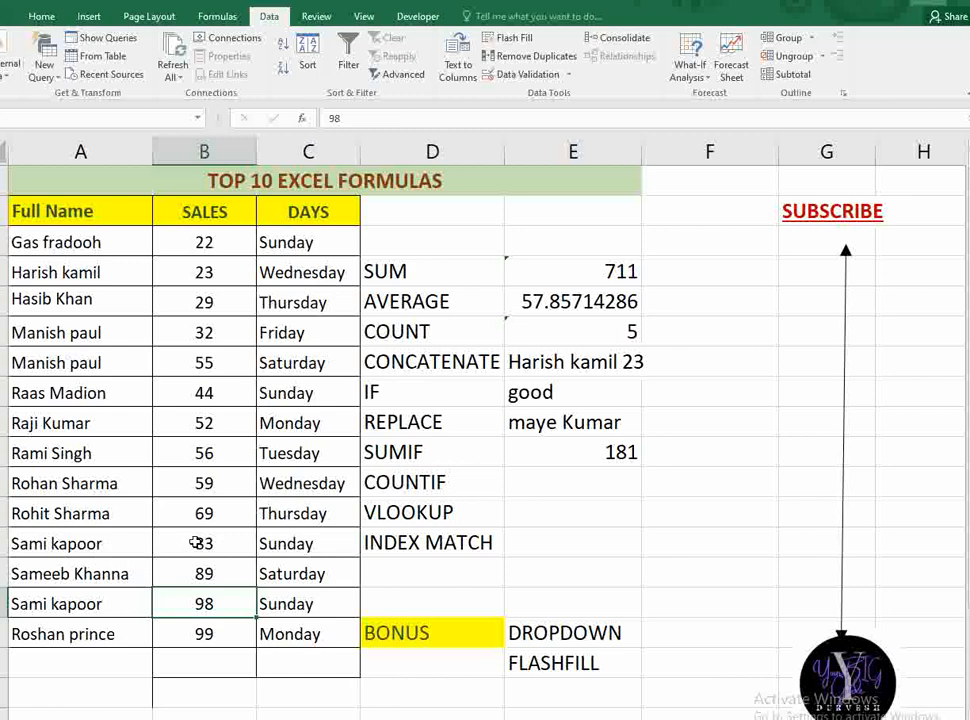
left_click(156, 545)
left_click(600, 444)
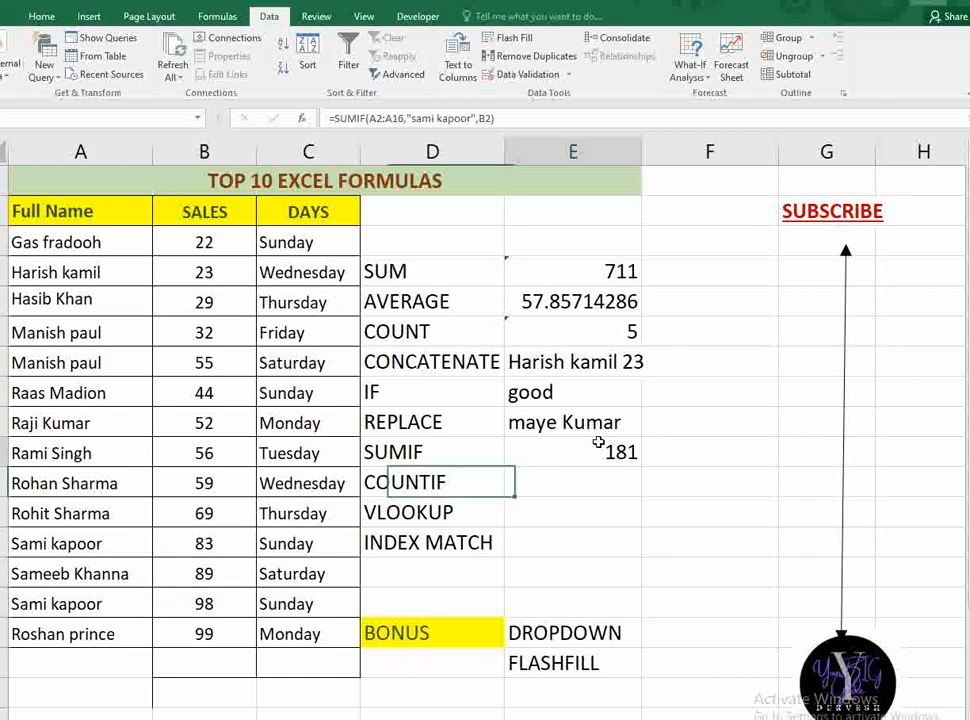
Step: Count how often the name in A6 occurs in A2:A16 in cell E11, using COUNTIF with that full name as criterion
left_click(565, 478)
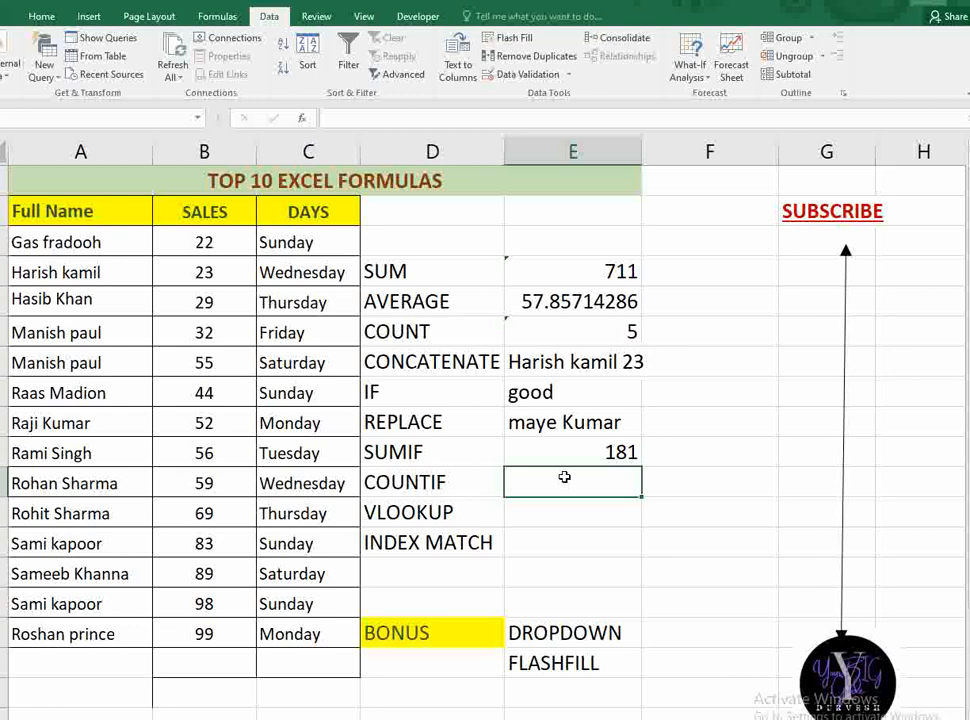
type("=")
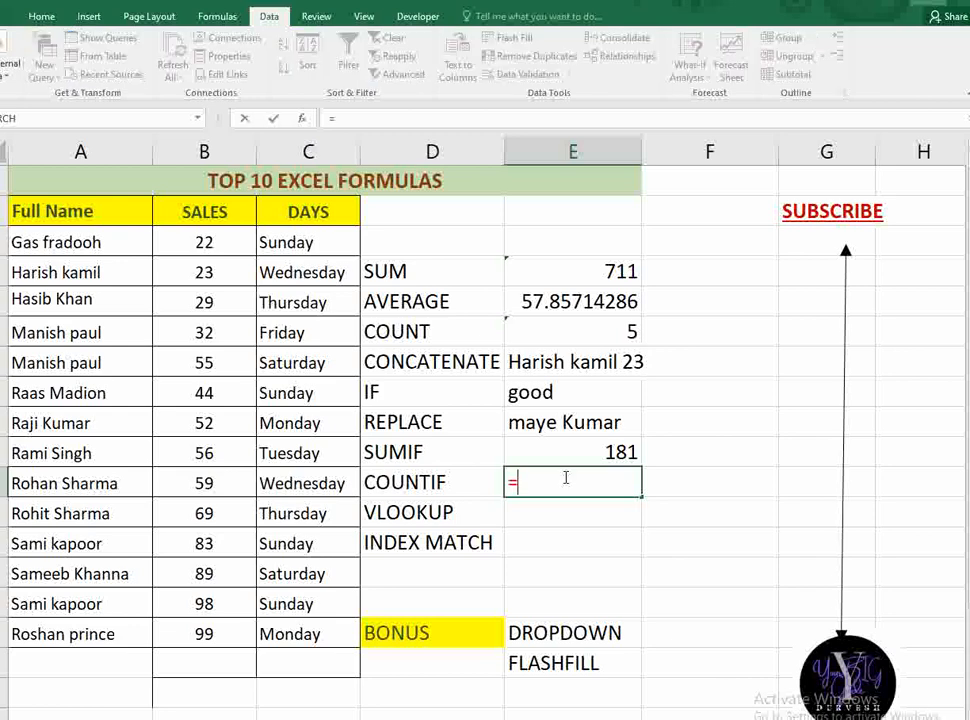
type("countif")
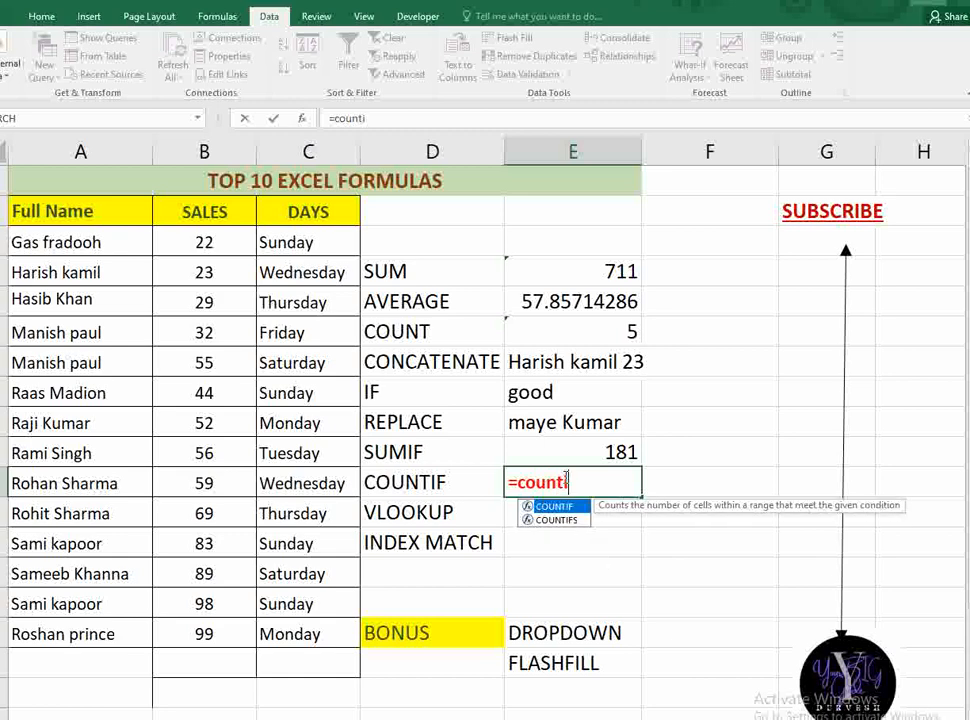
key("Tab")
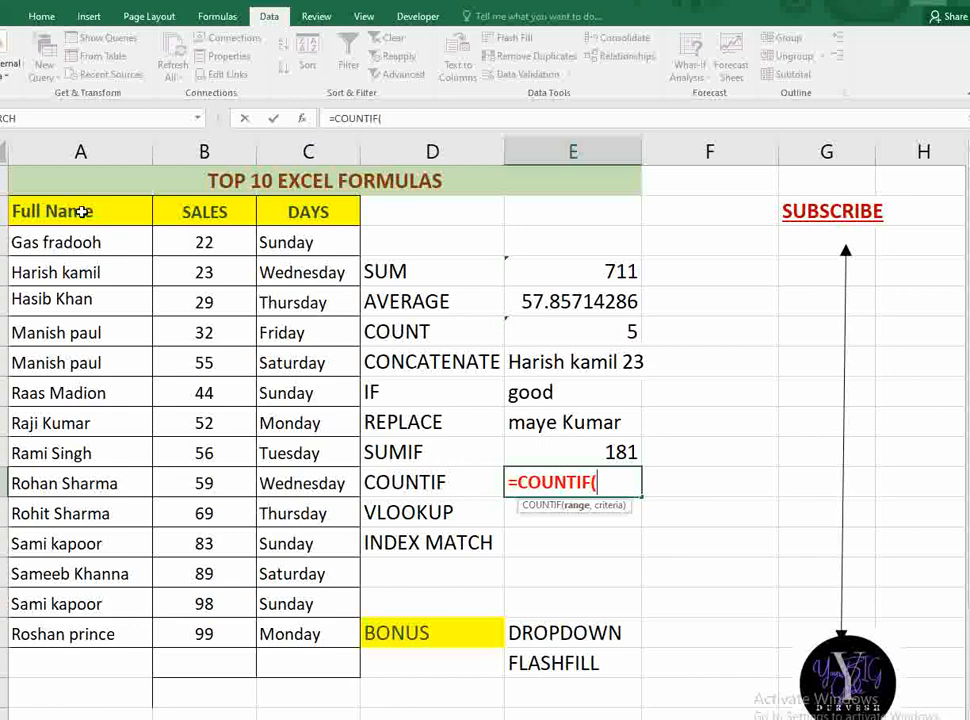
left_click_drag(88, 213, 76, 639)
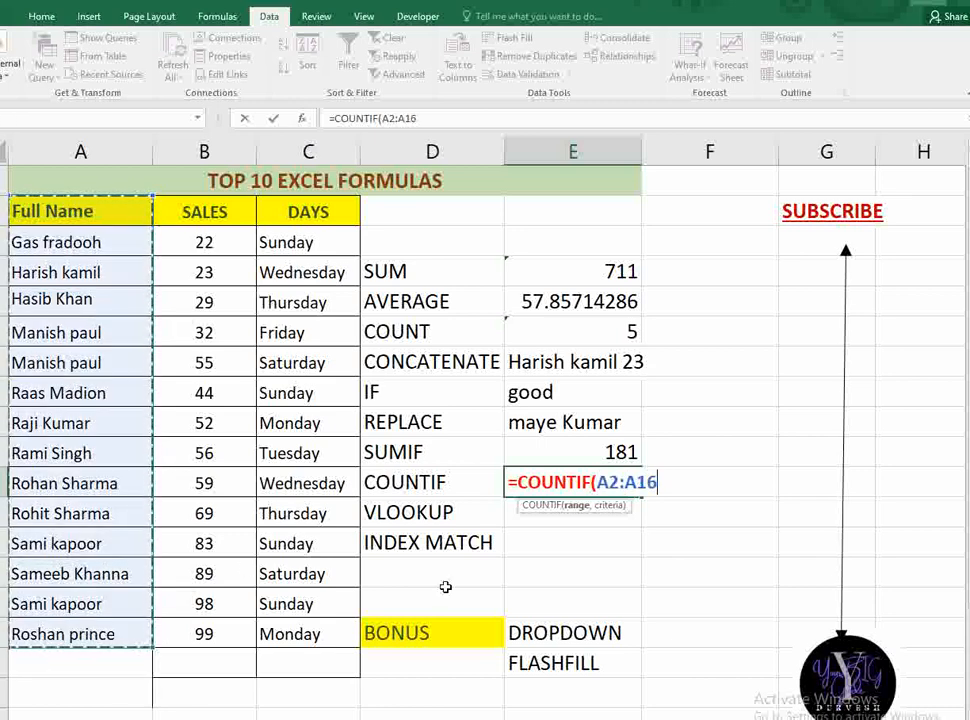
type(",")
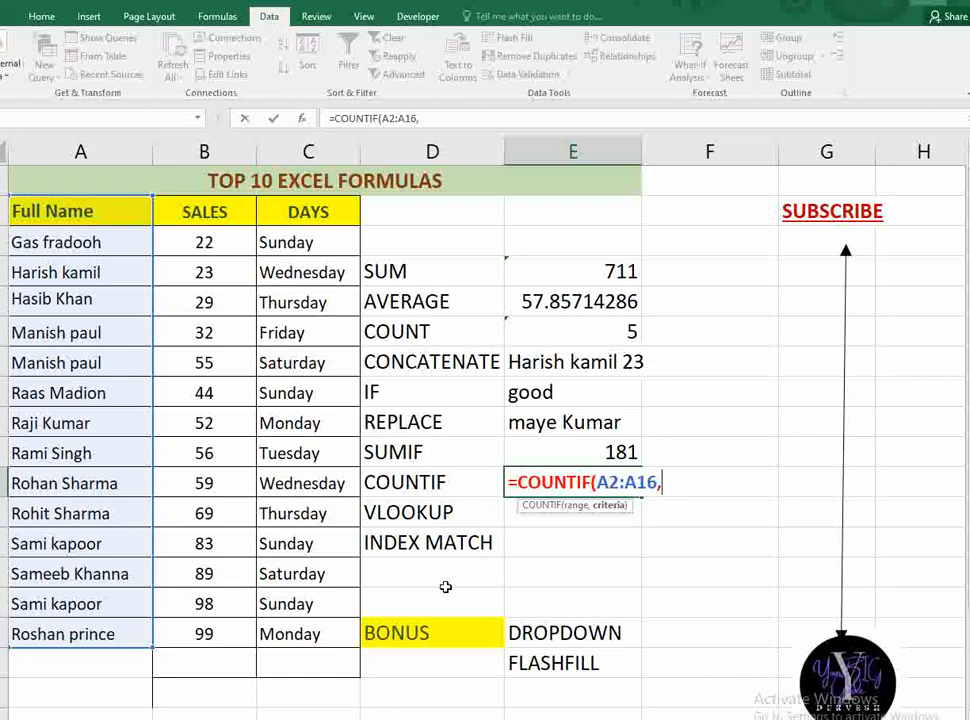
type("\"manish ")
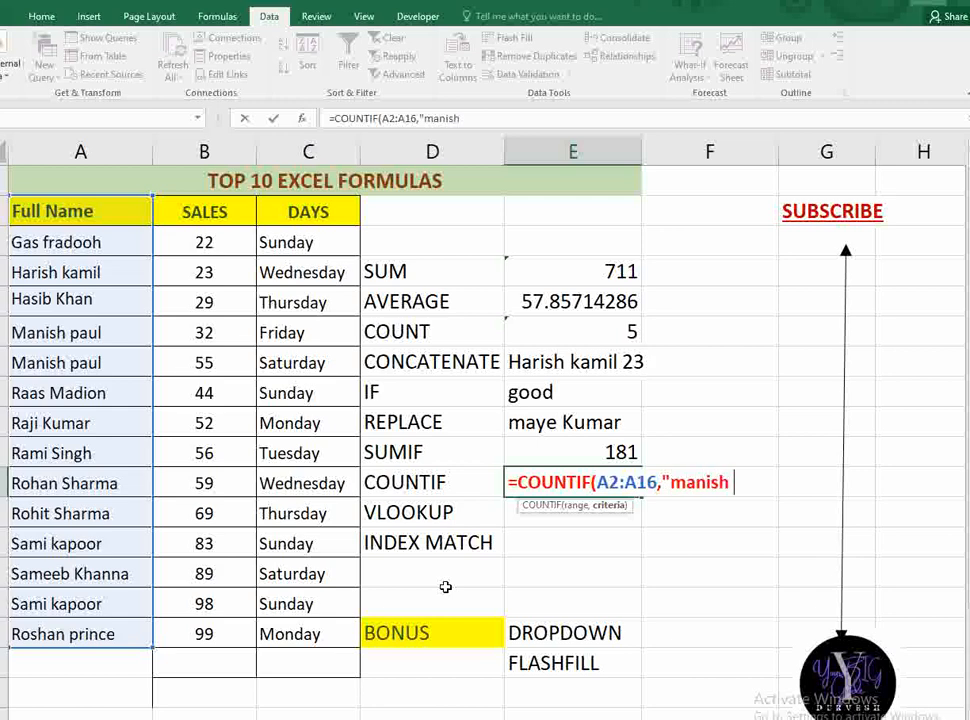
type("paul\")")
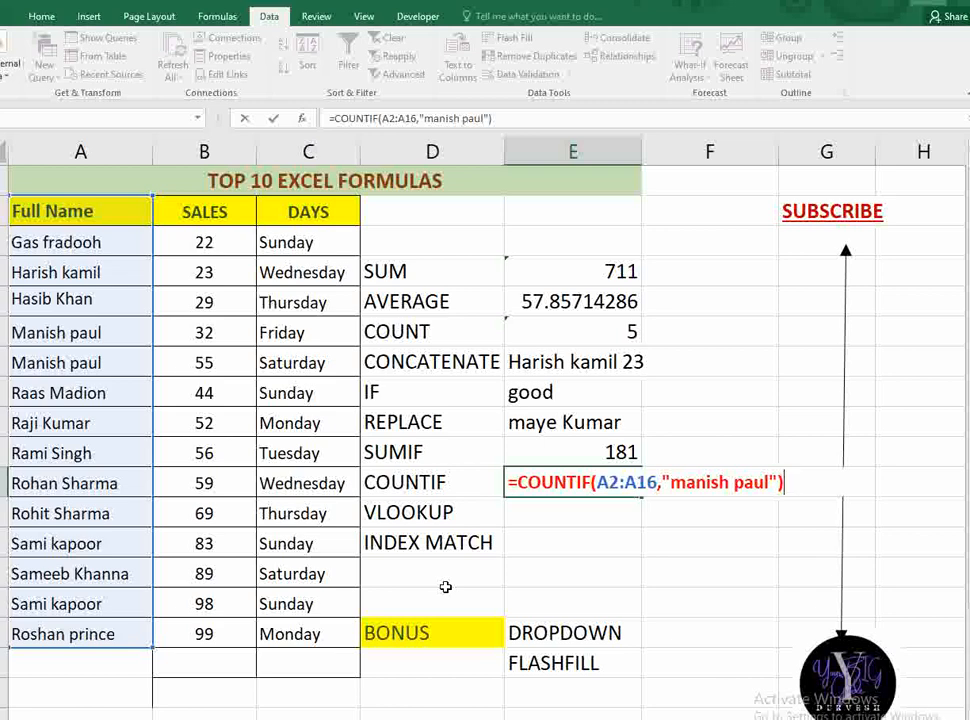
key("Return")
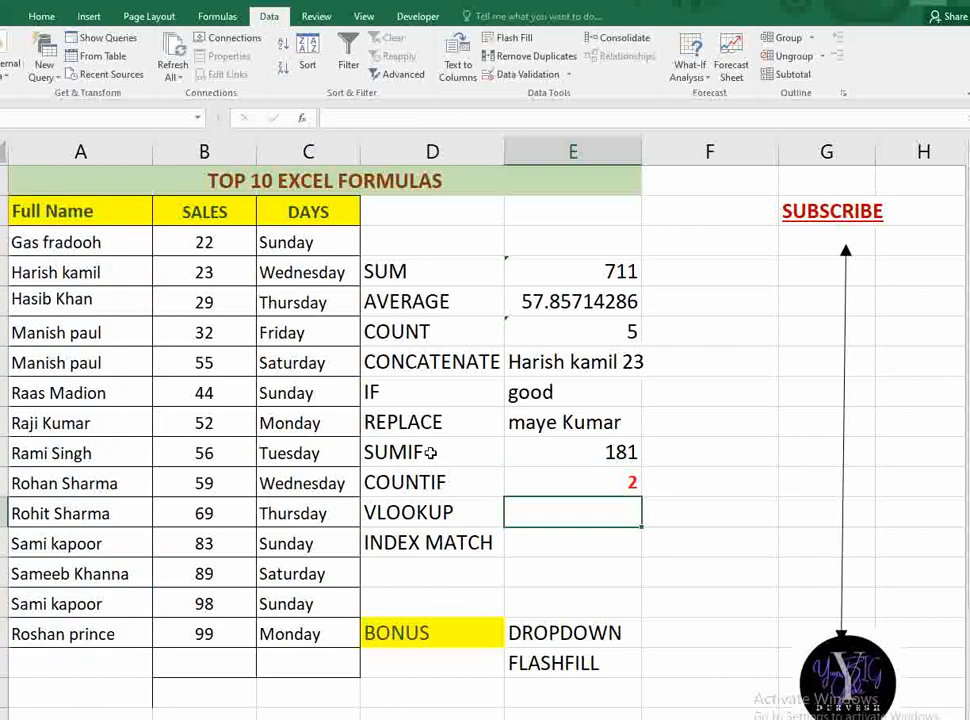
Step: Test the COUNTIF result in E11 by clearing the name in A6, and undo the deletion
left_click(608, 487)
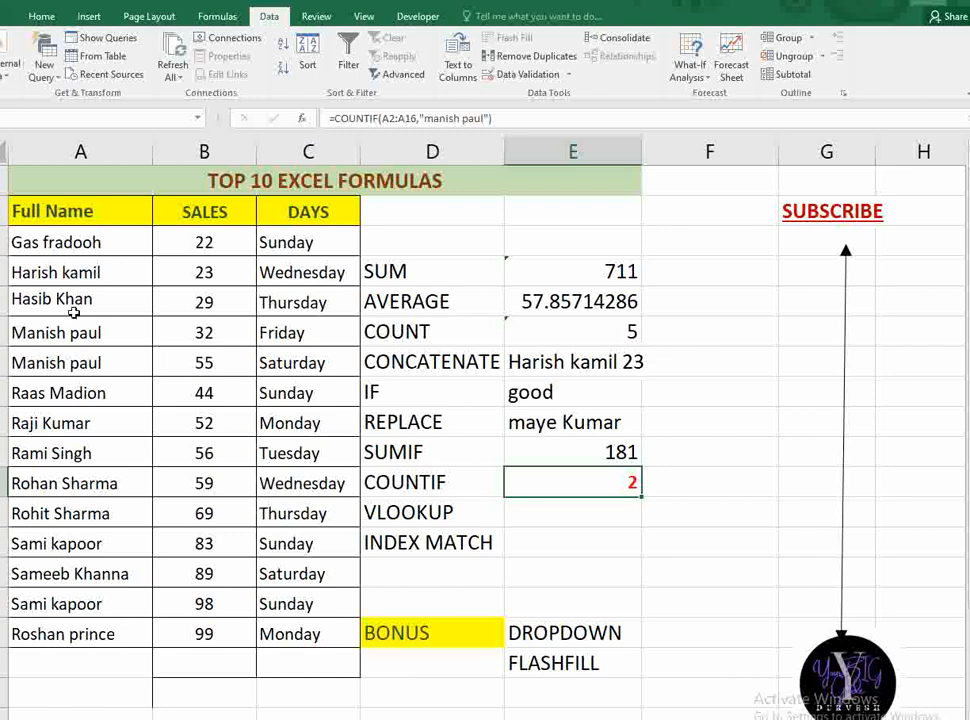
left_click(75, 360)
left_click(522, 492)
left_click(95, 333)
key("Delete")
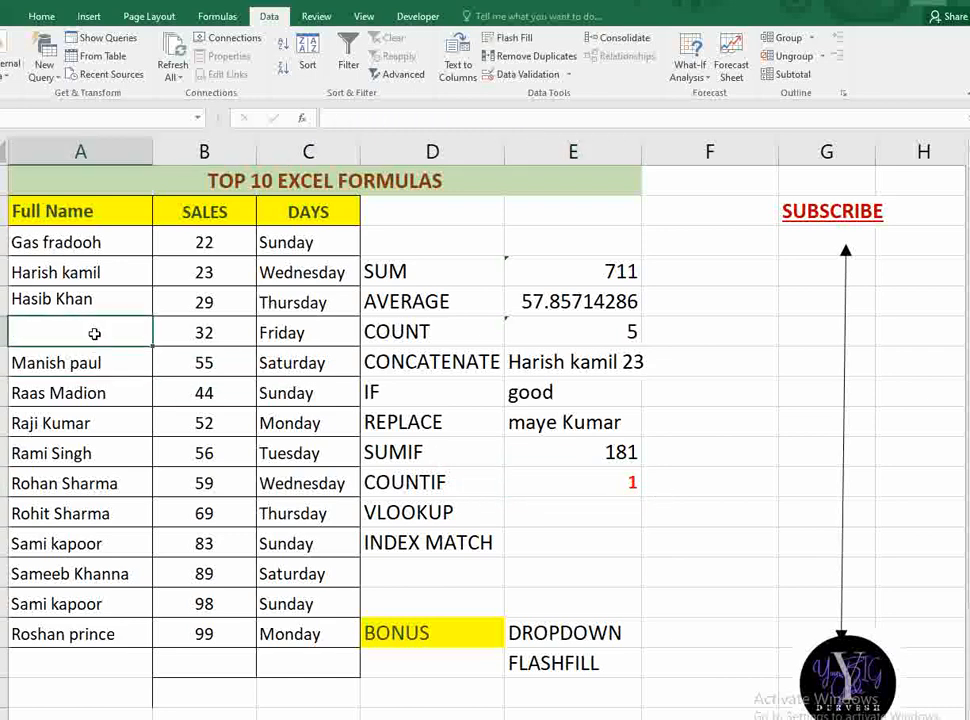
key("ctrl+z")
left_click(622, 483)
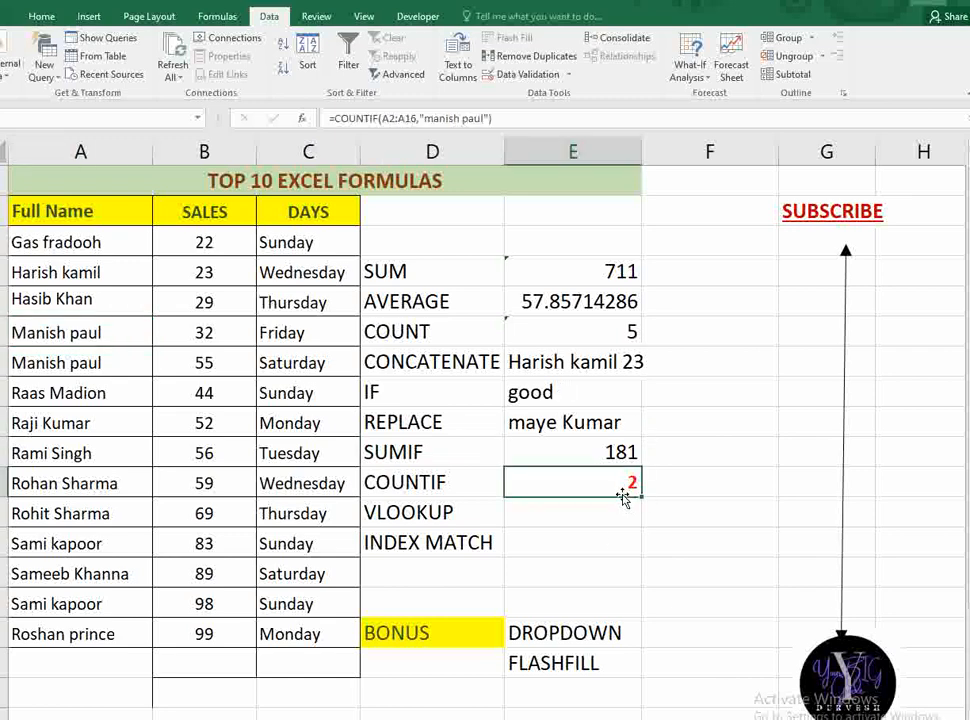
left_click(609, 511)
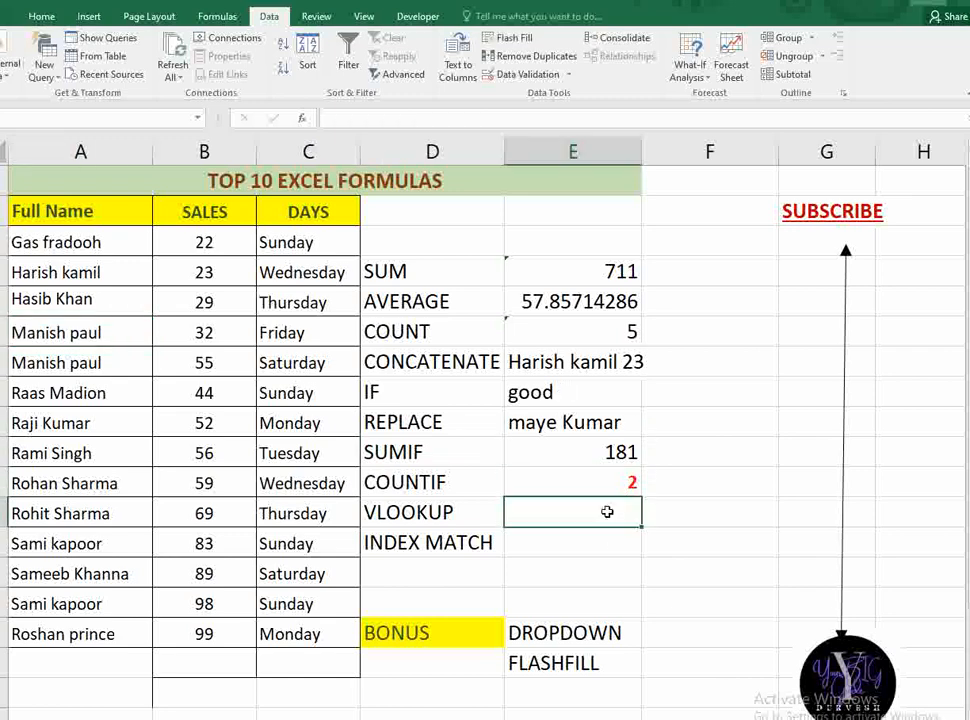
key("Up")
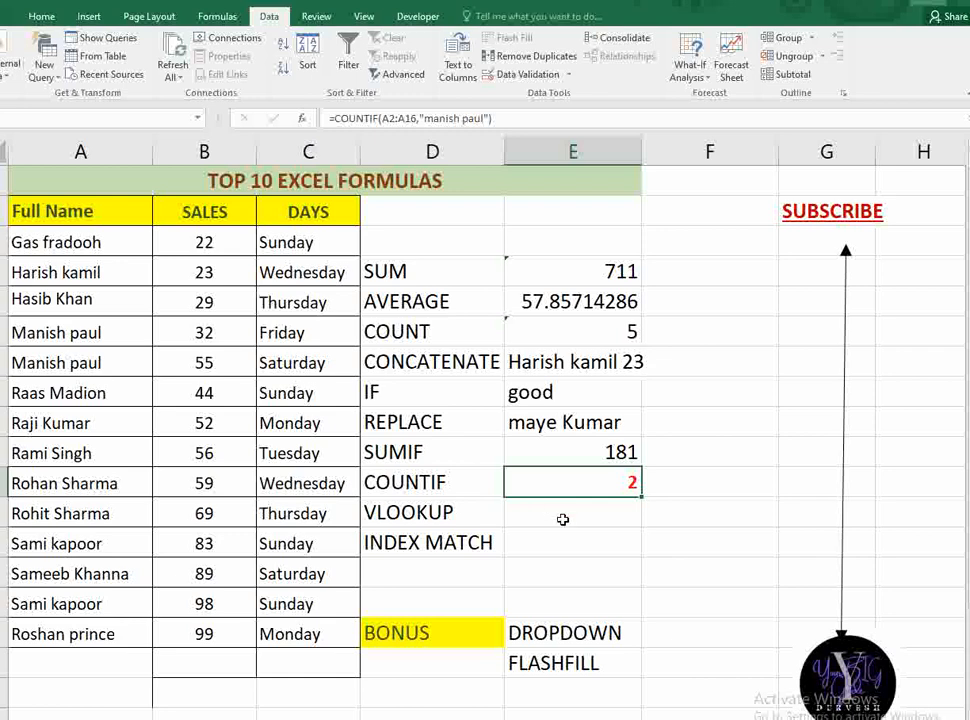
Step: Look up the sales value for the name in A5 in cell E12, using VLOOKUP with table A2:C16, column index 2 and match type 0
left_click(570, 510)
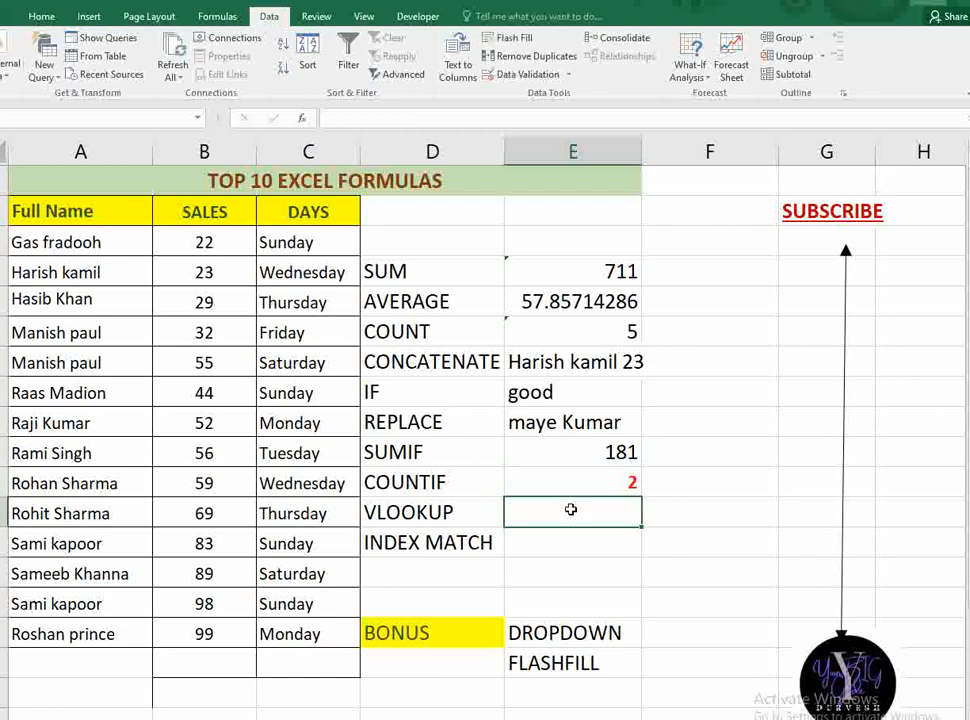
type("=vl")
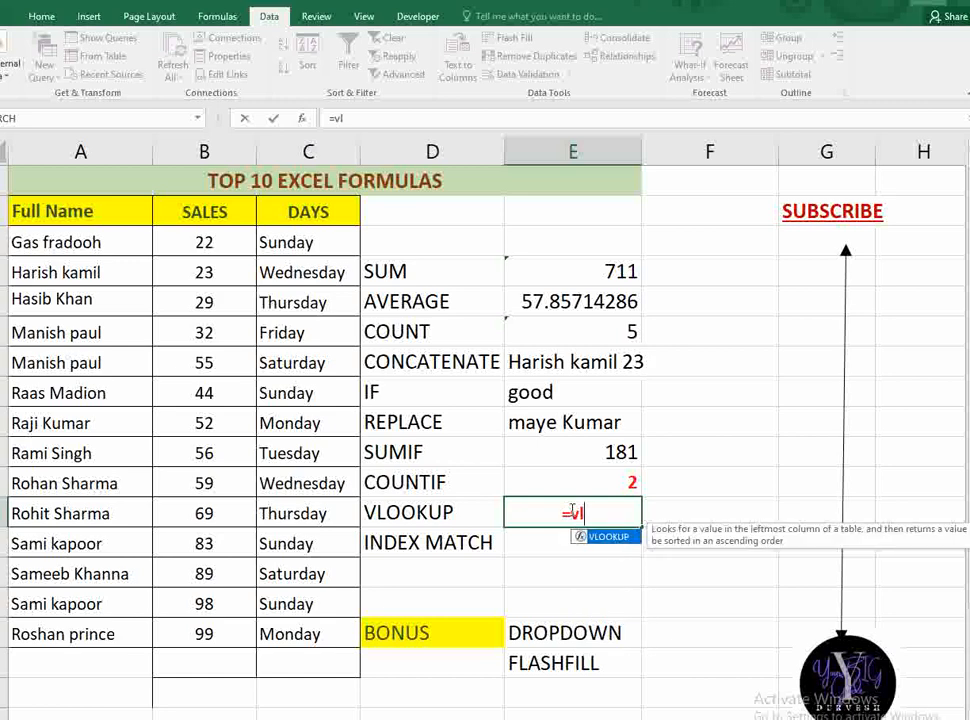
key("Tab")
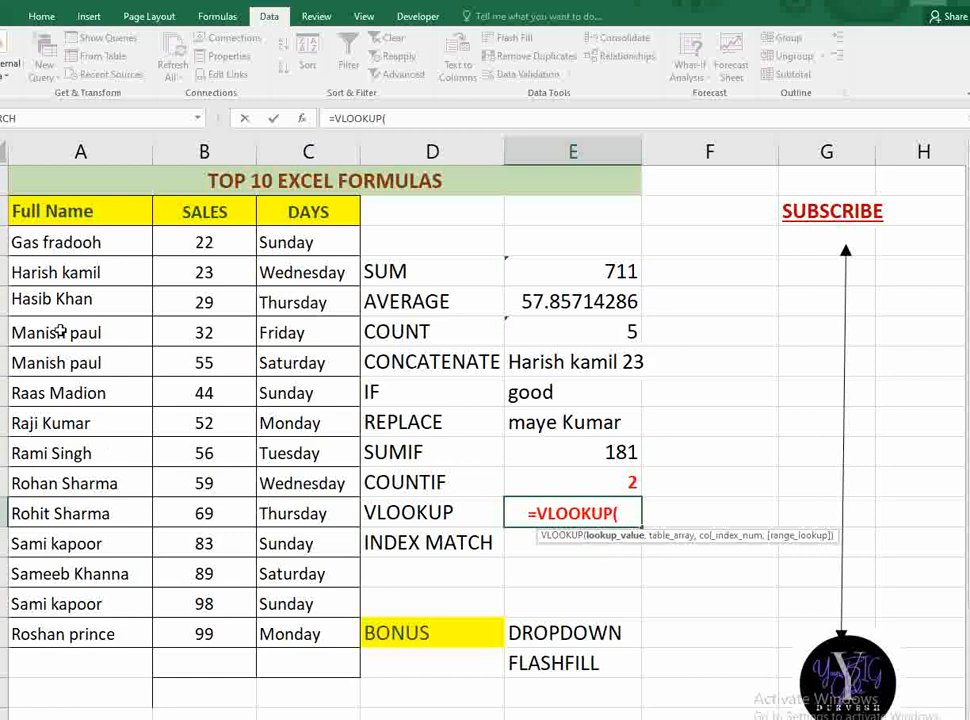
left_click(75, 298)
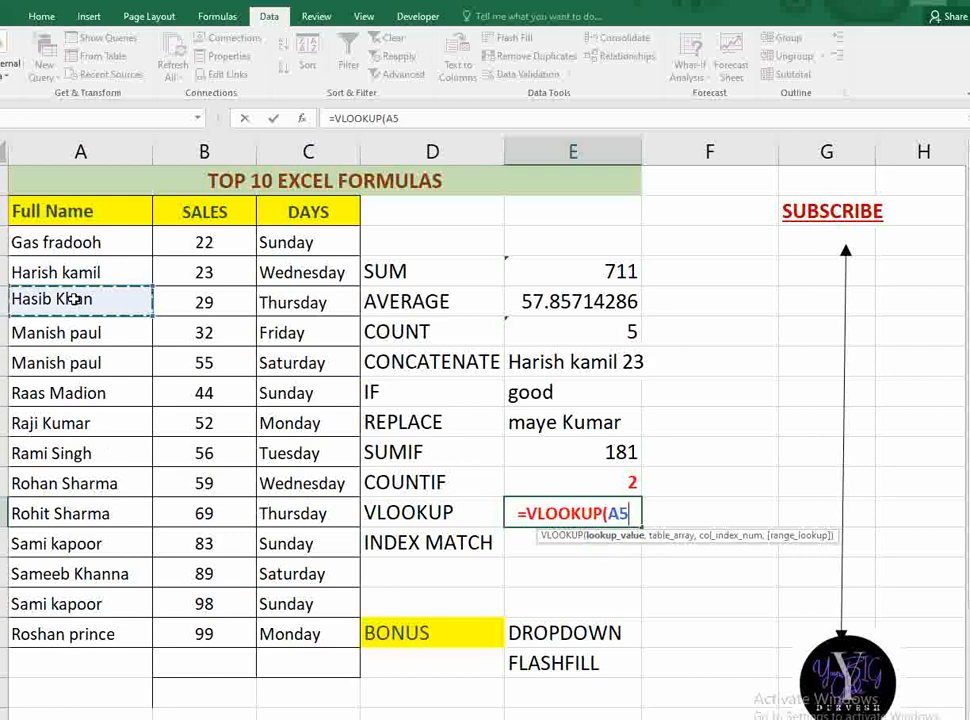
type(",")
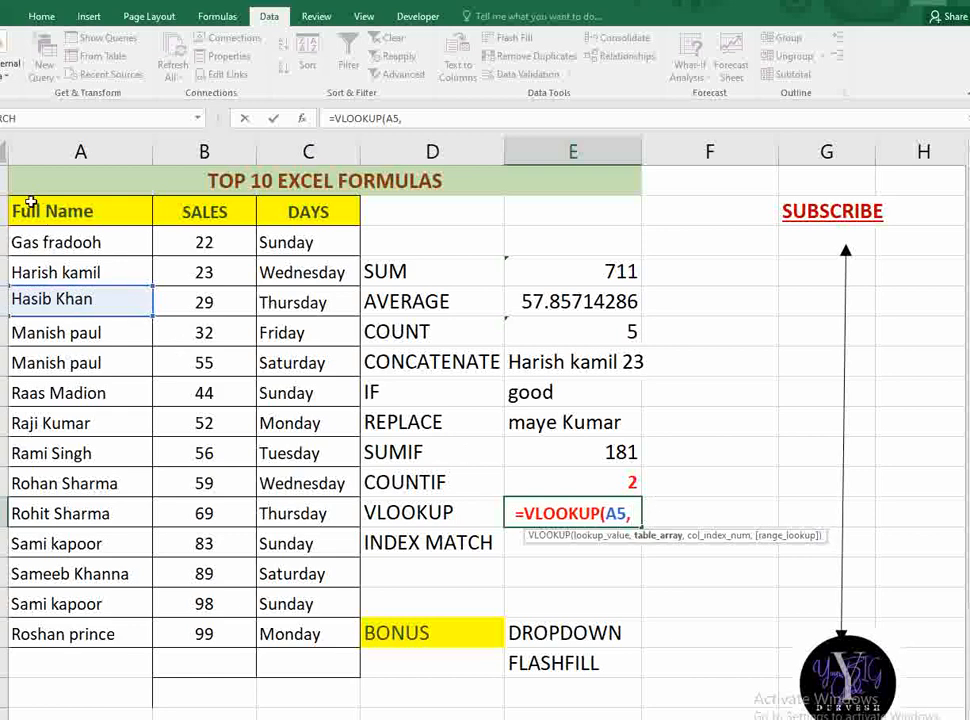
left_click_drag(35, 212, 322, 614)
type(",")
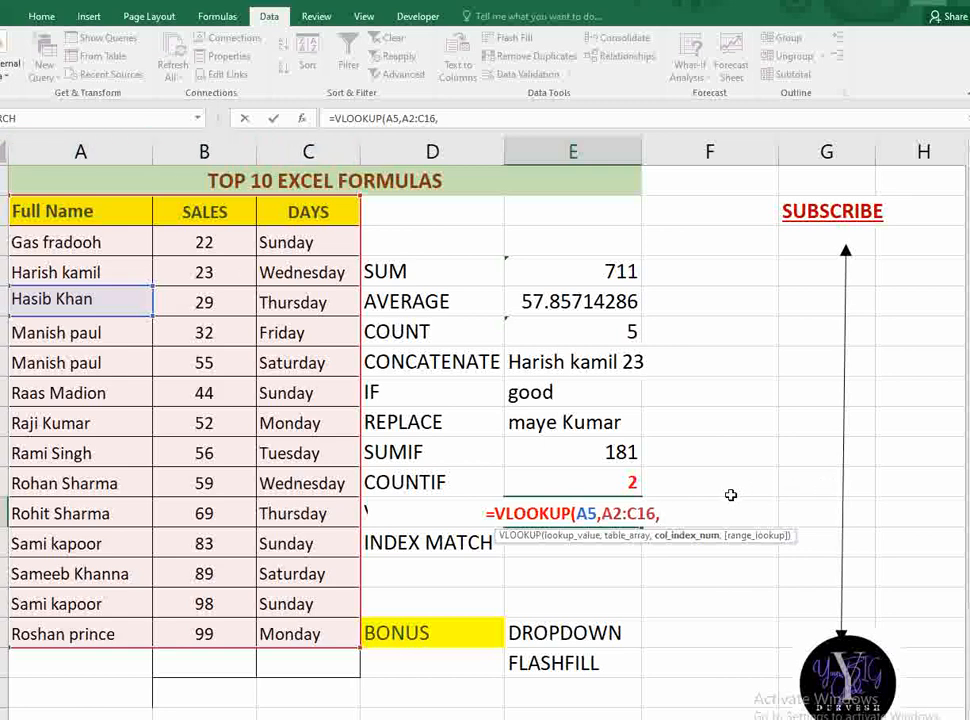
type("2,")
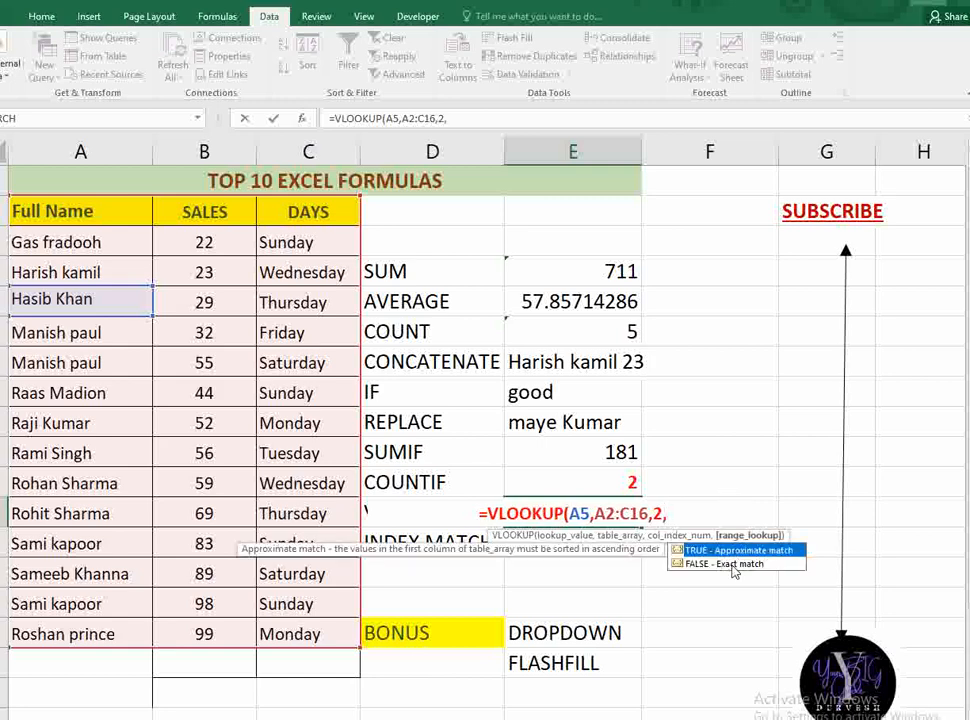
type("0")
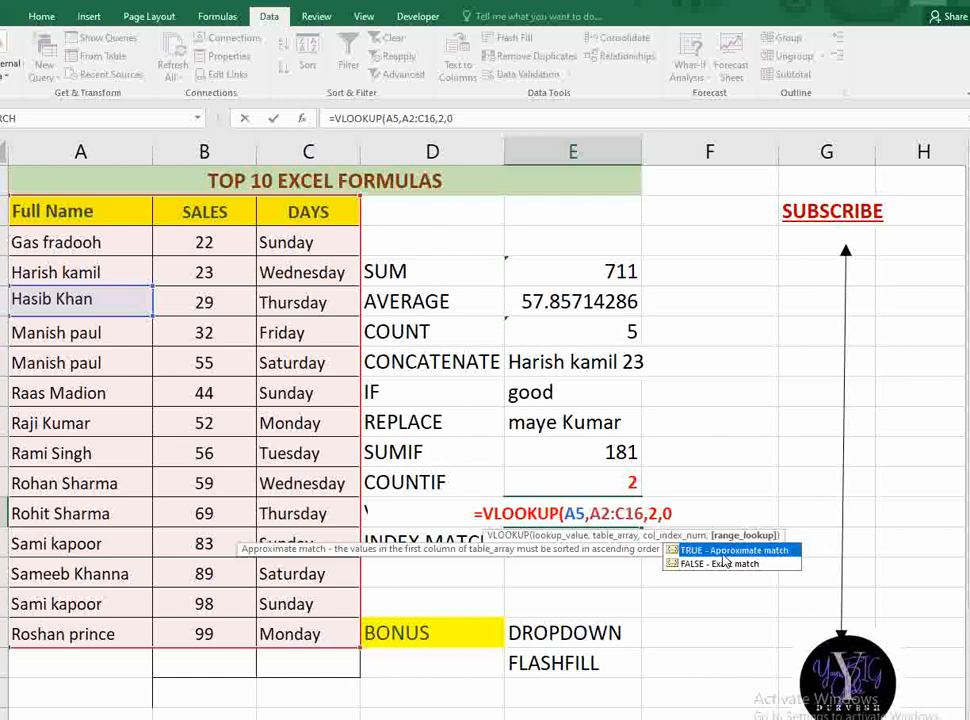
type(")")
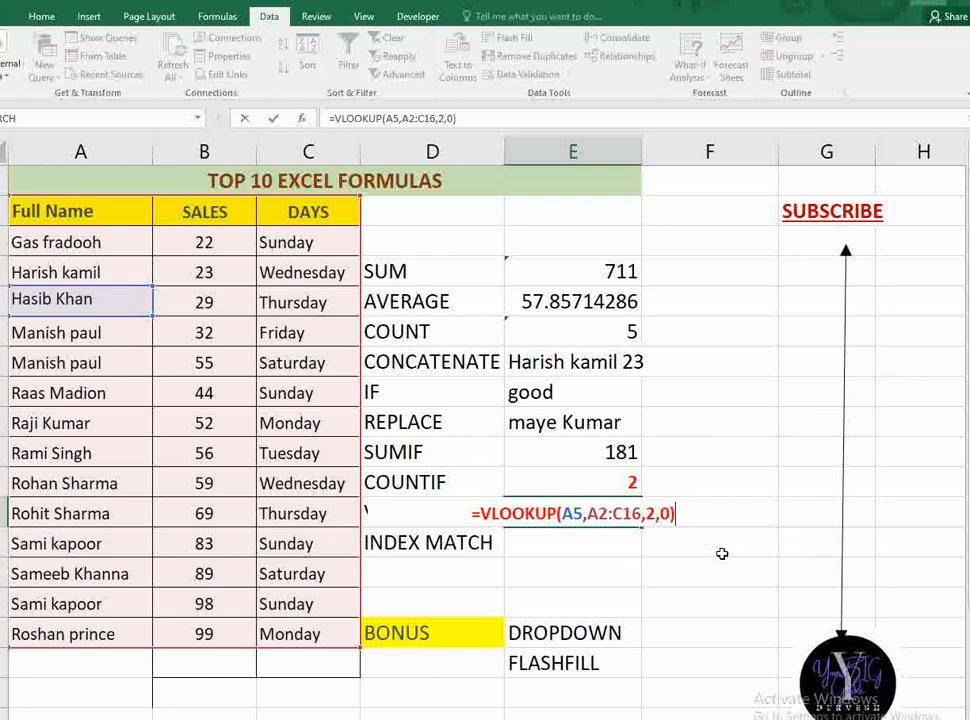
key("Return")
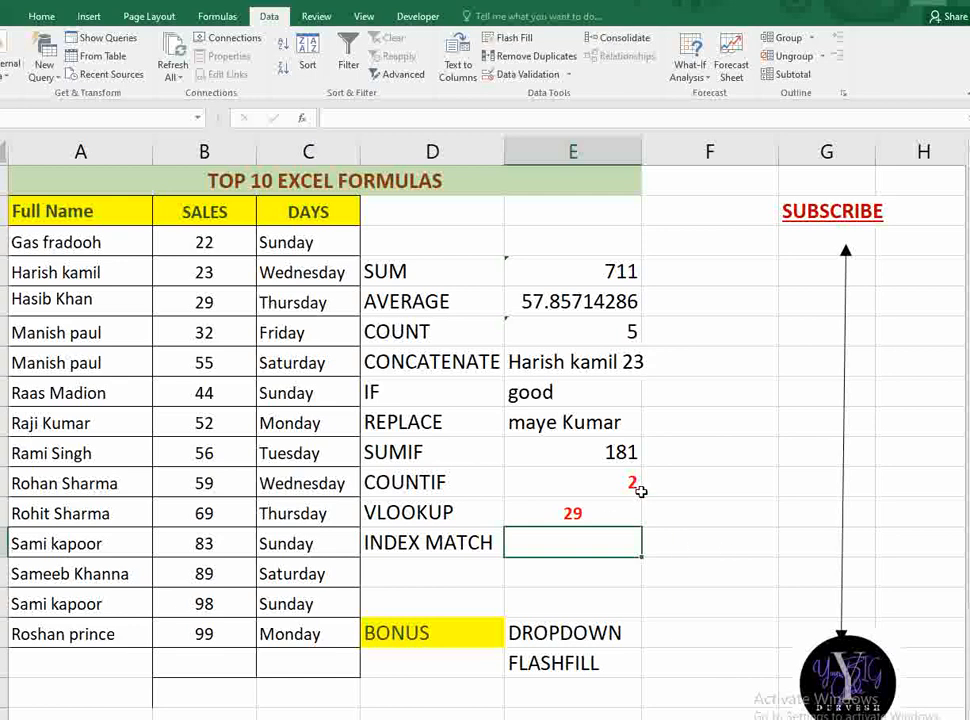
Step: Test the VLOOKUP formula in E12 by setting the sales value in B5 to 88
left_click(557, 504)
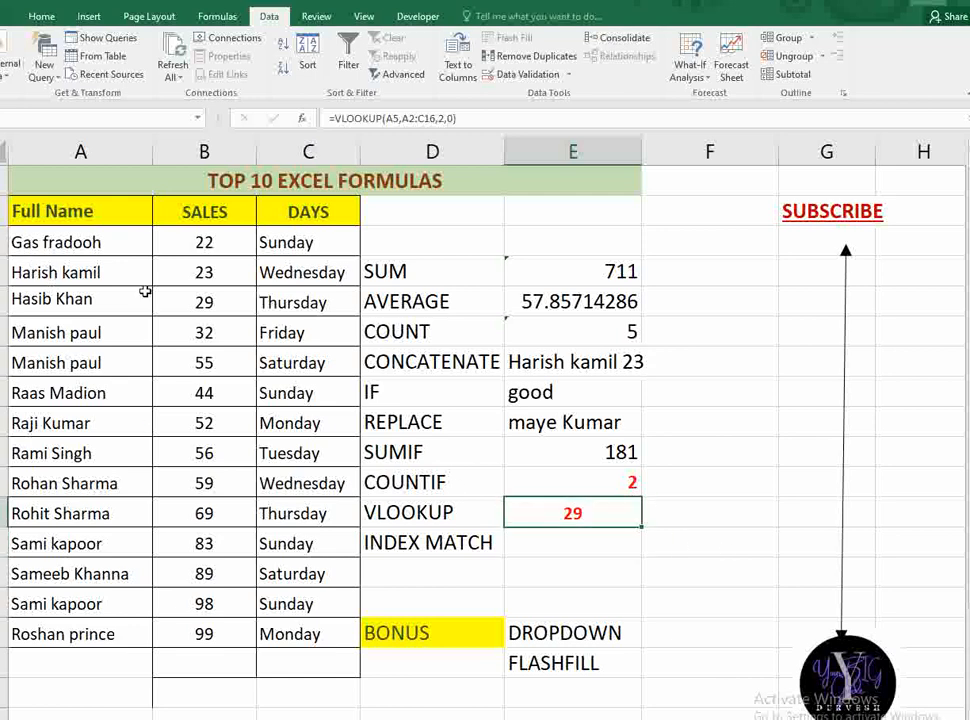
left_click(206, 312)
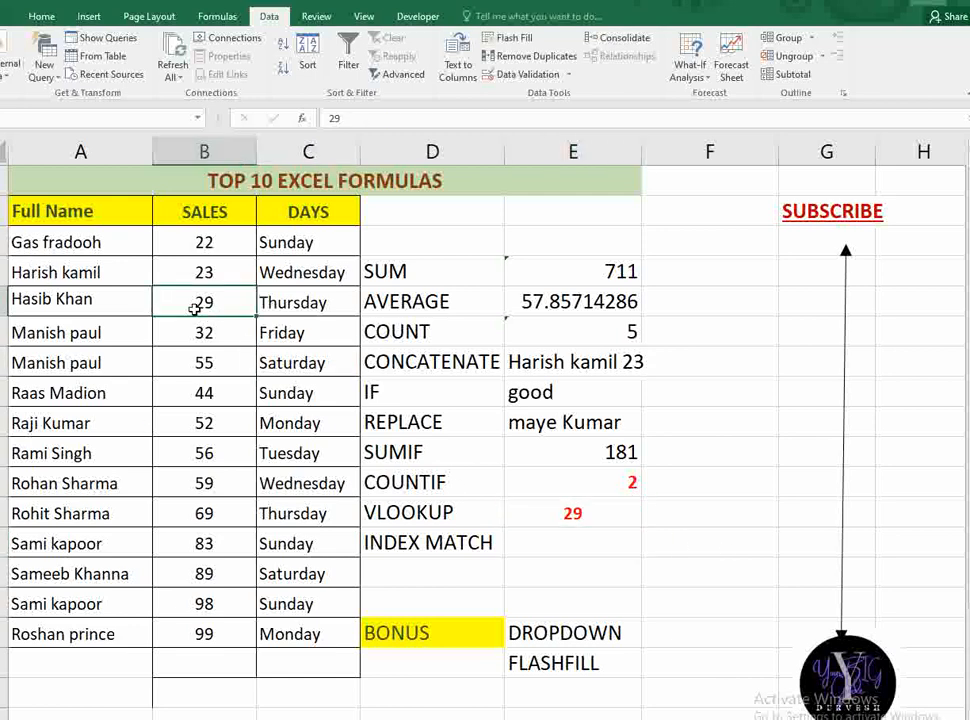
type("88")
key("Return")
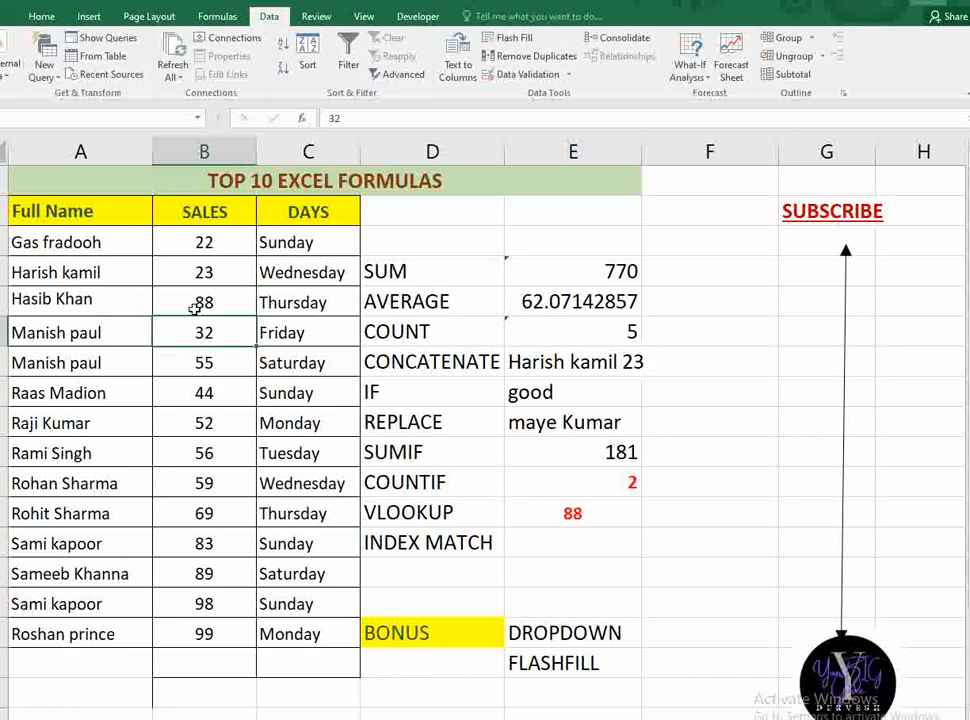
left_click(566, 512)
Step: Try an INDEX formula in E13 with array A2:B16, row number 2 and column number 5, and clear the cell
left_click(538, 539)
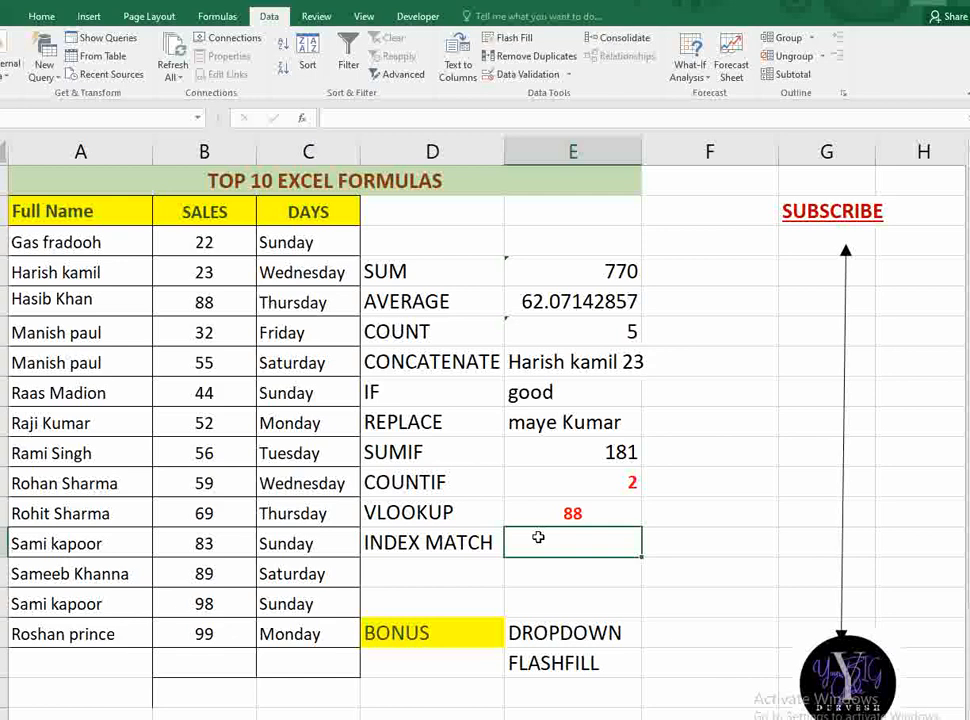
type("=index")
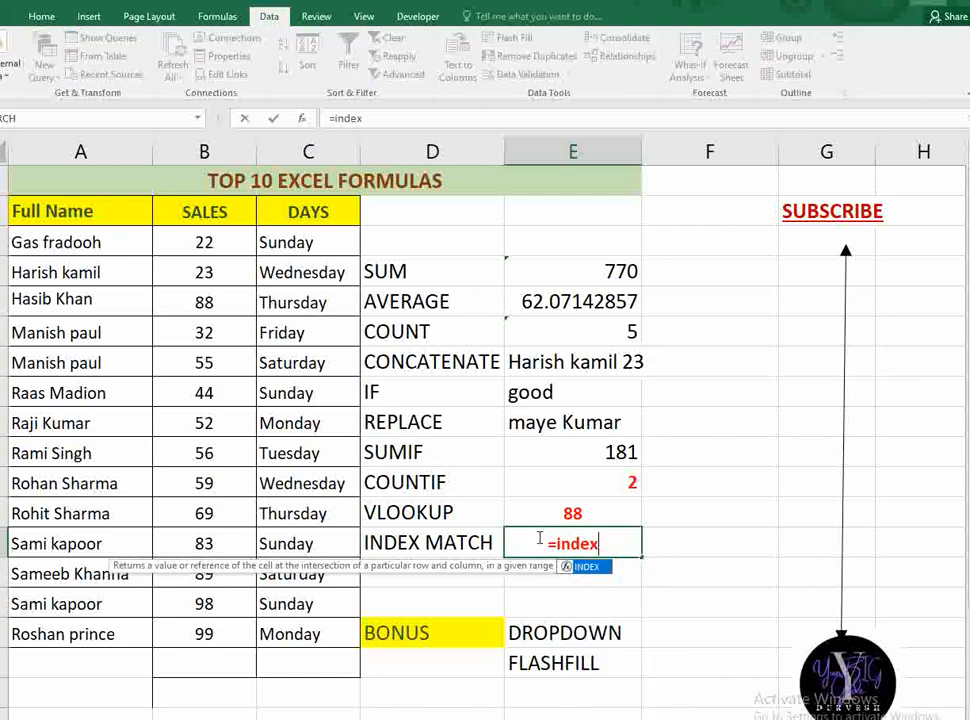
key("Tab")
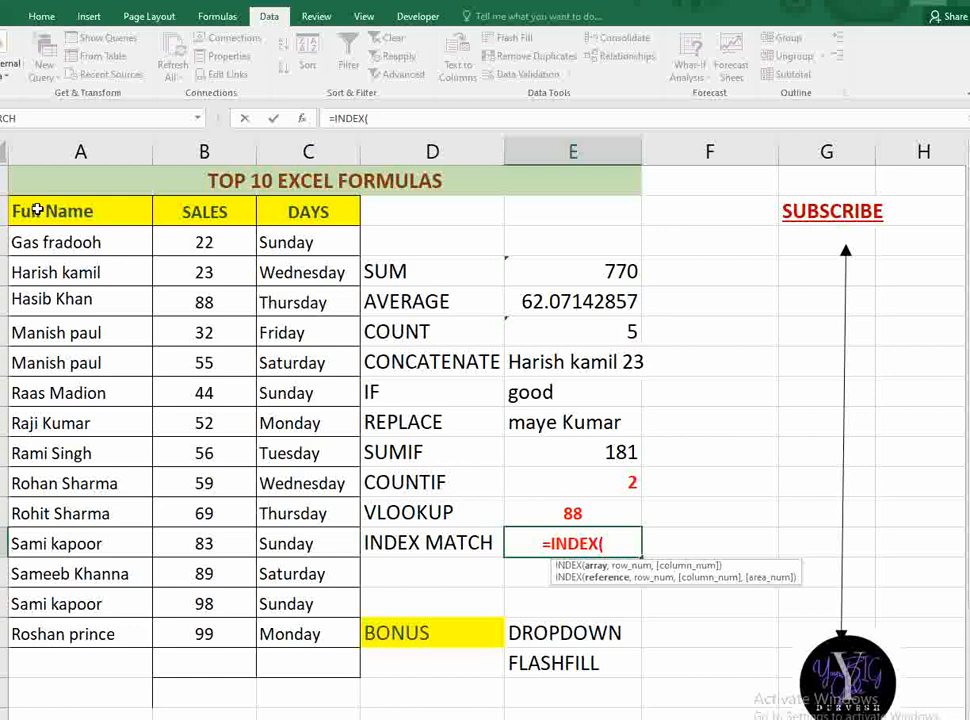
left_click_drag(37, 212, 228, 648)
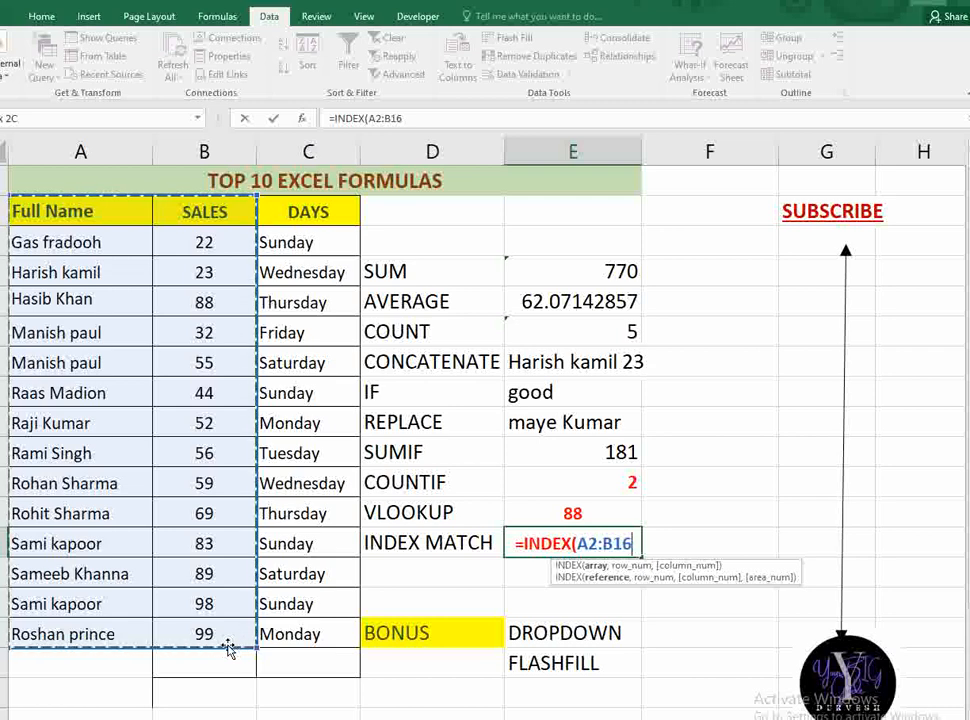
type(",")
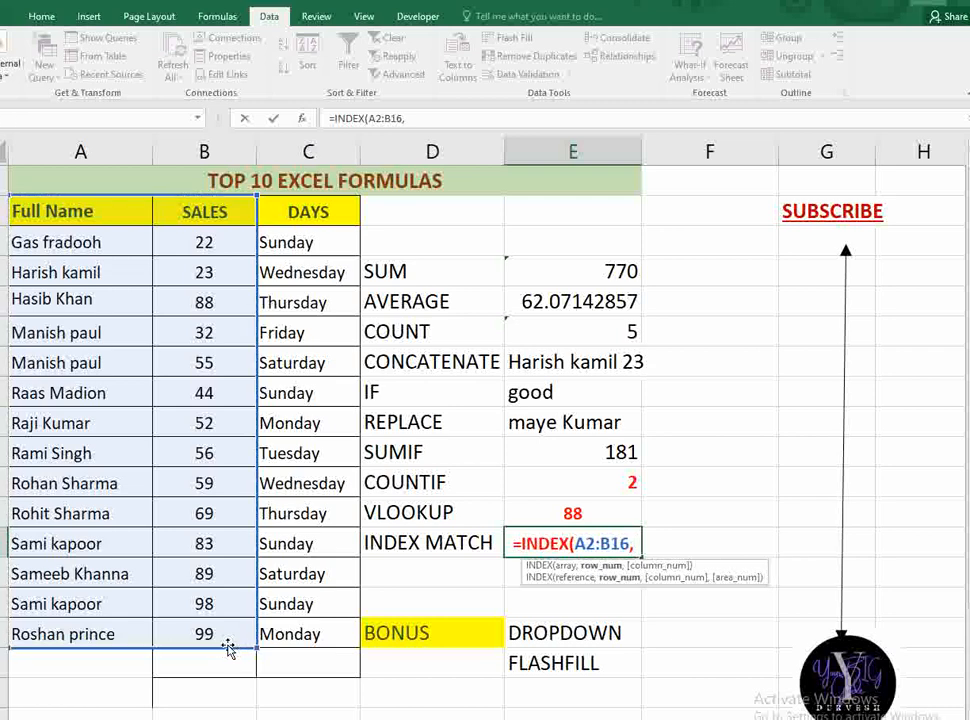
type("2")
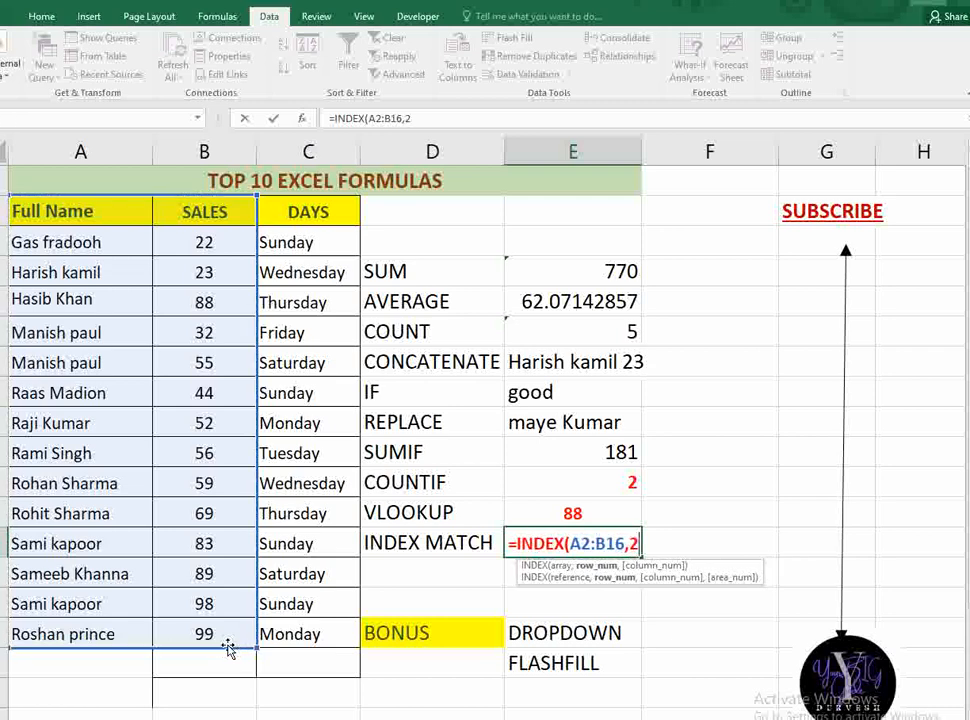
type(",")
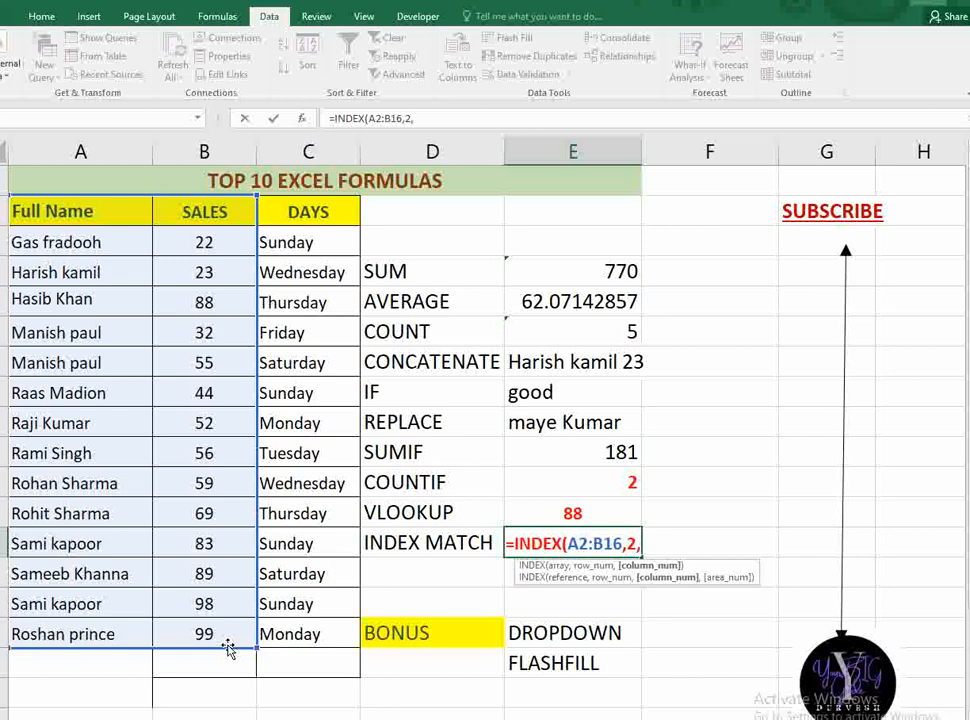
type("5")
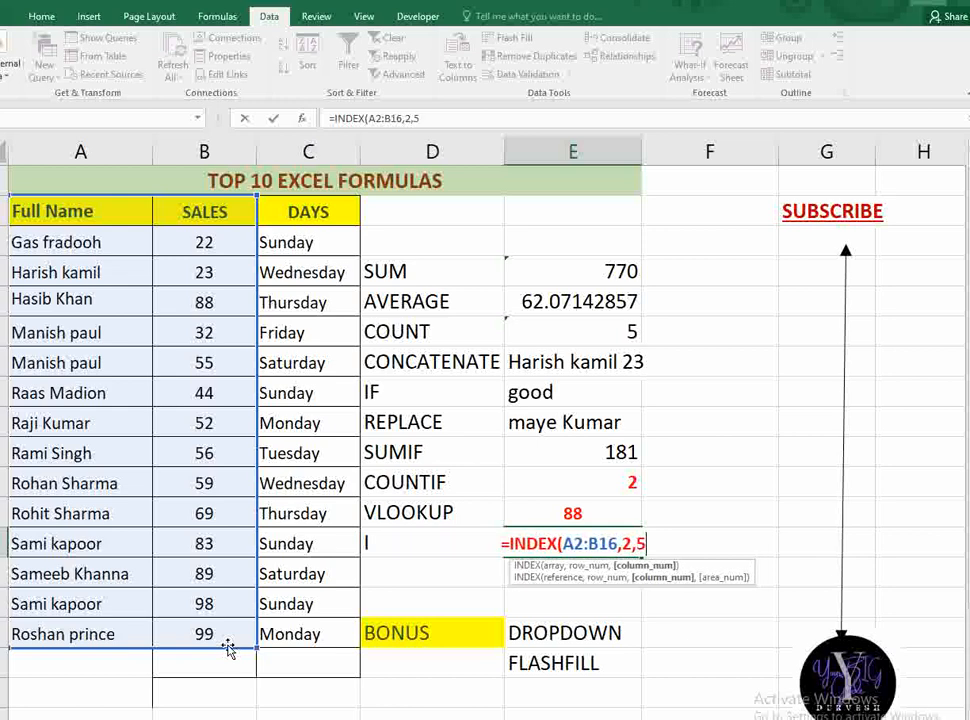
type(")")
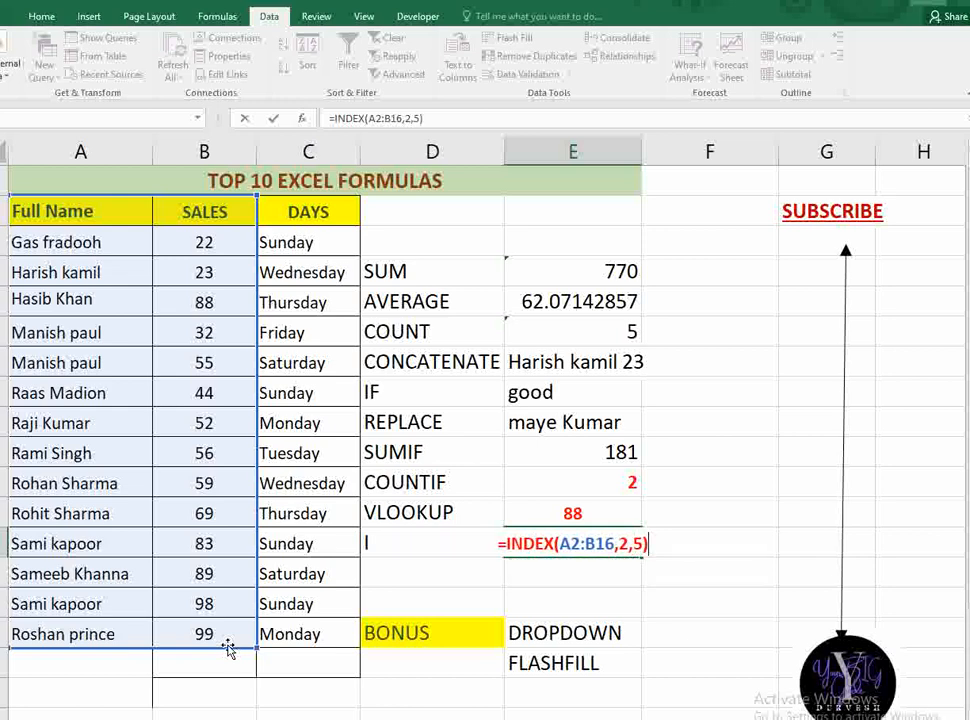
key("Return")
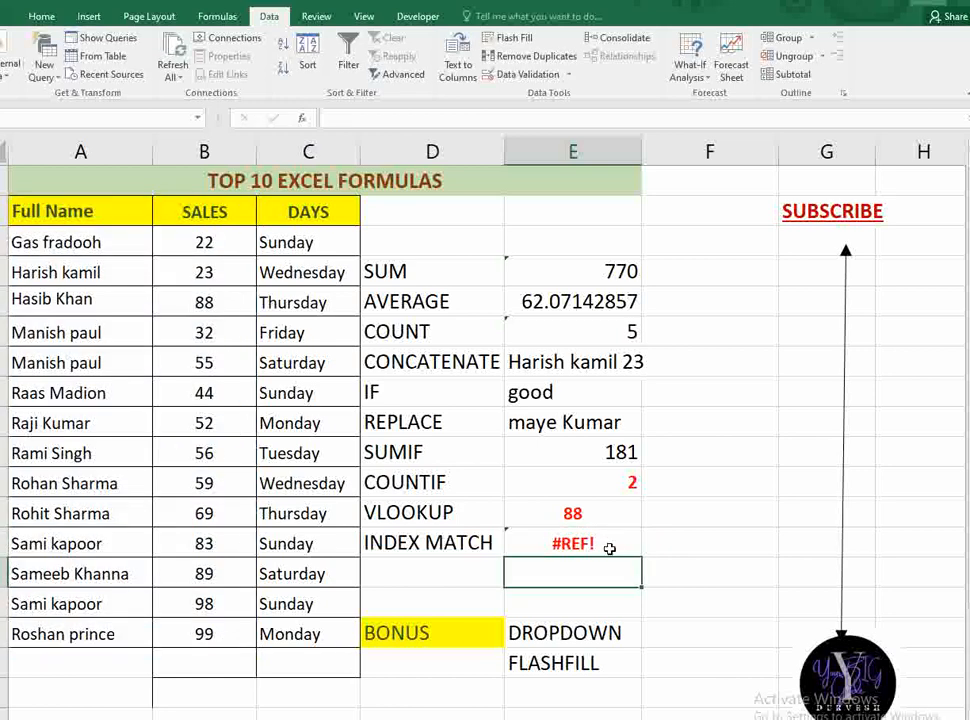
left_click(552, 546)
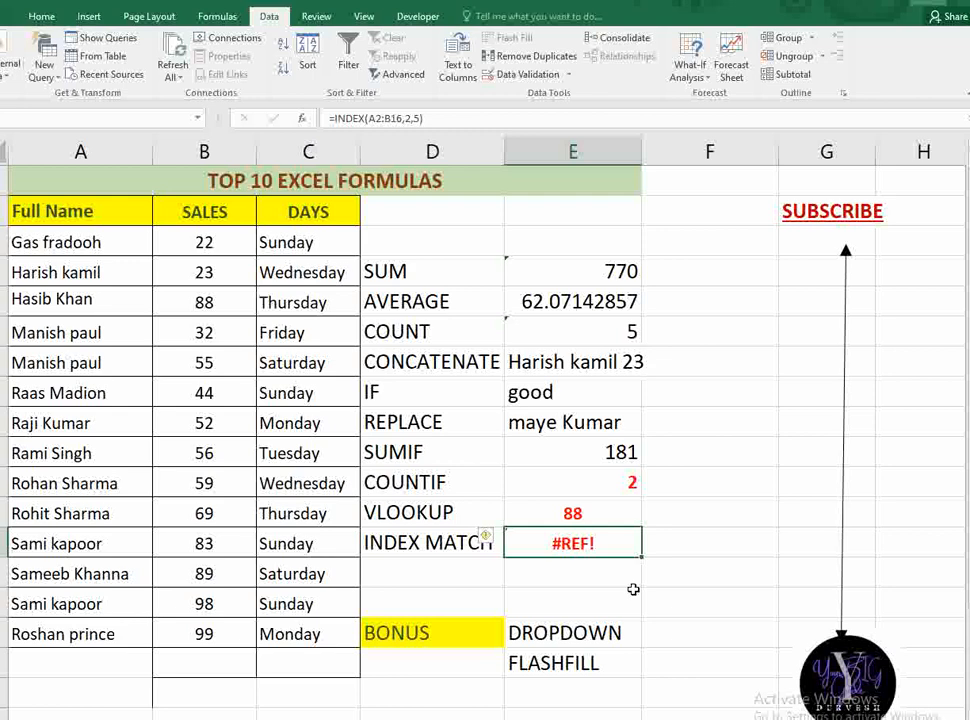
key("Delete")
Step: Try an INDEX formula in E13 with array A2:C16, row number 2 and column number 4, and clear the cell
type("=index")
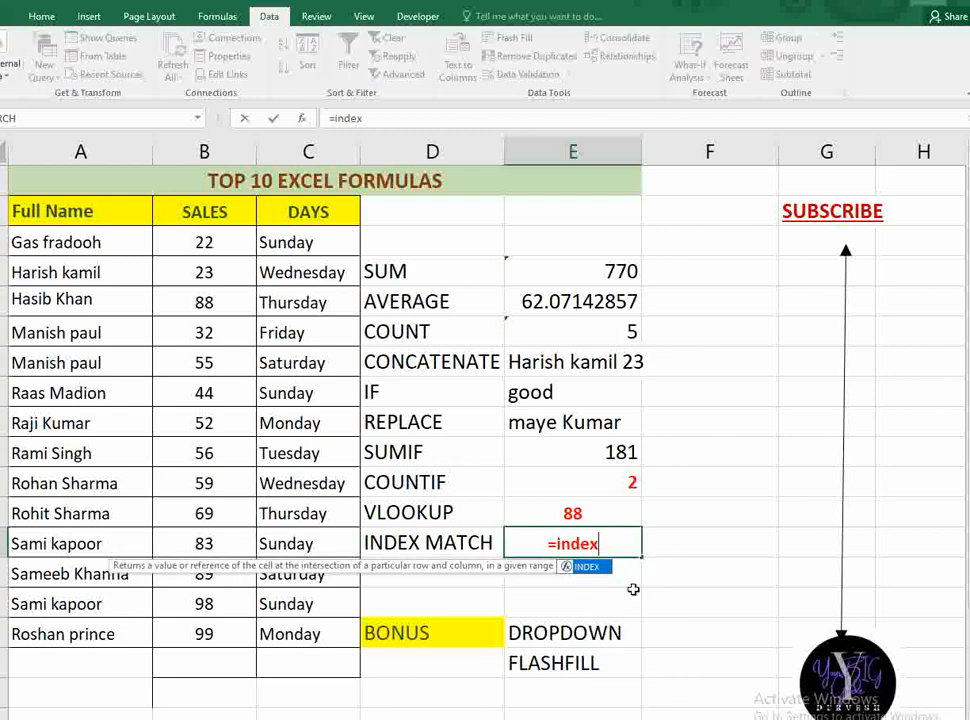
key("Tab")
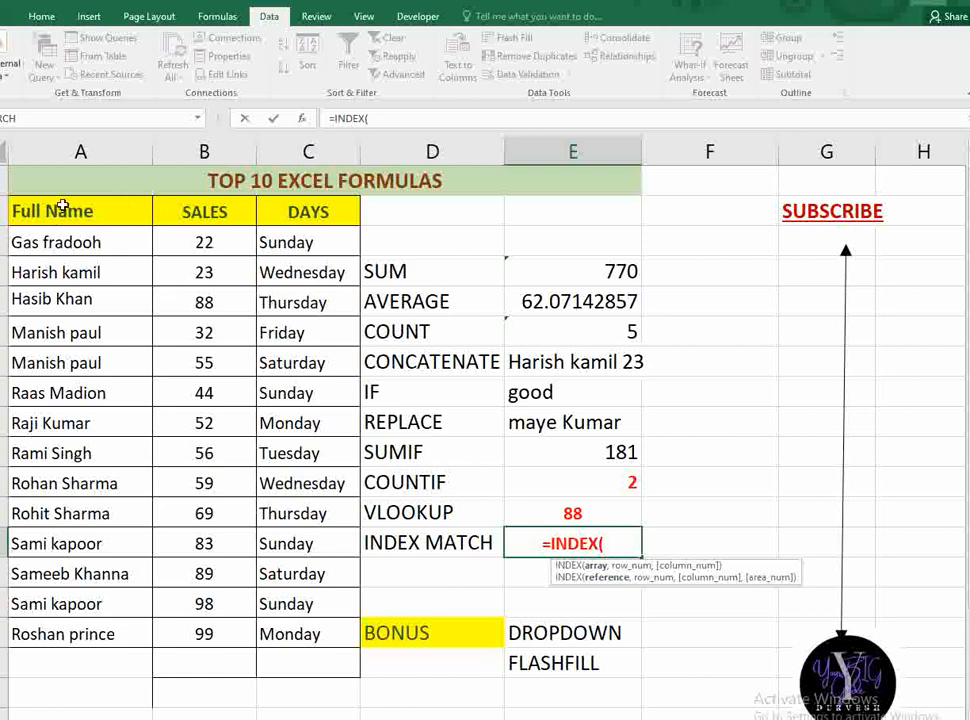
left_click_drag(52, 210, 298, 612)
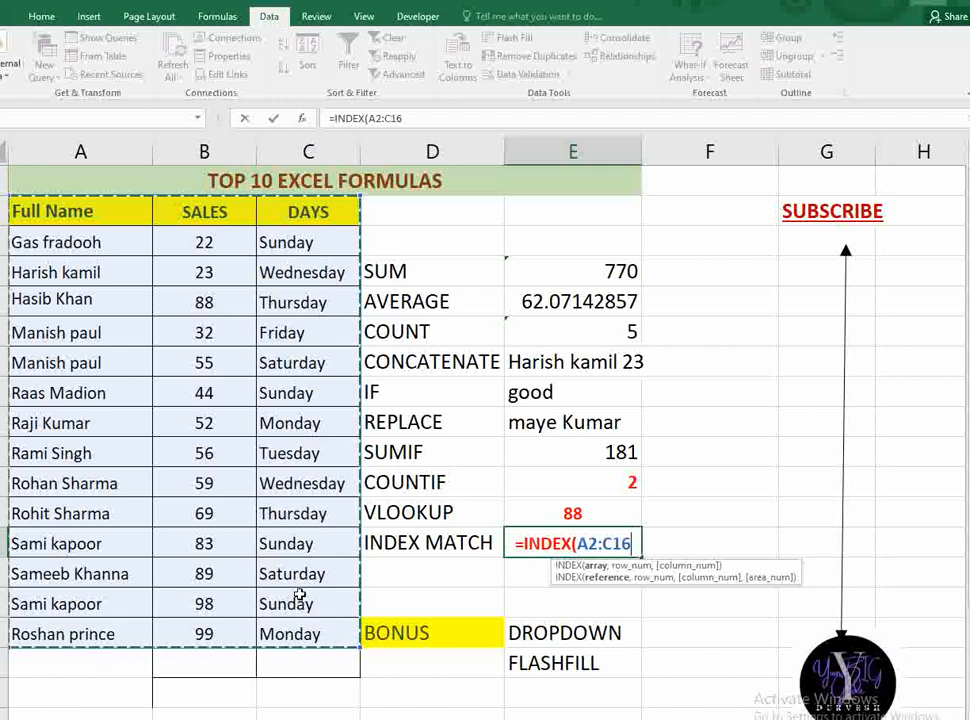
type(",")
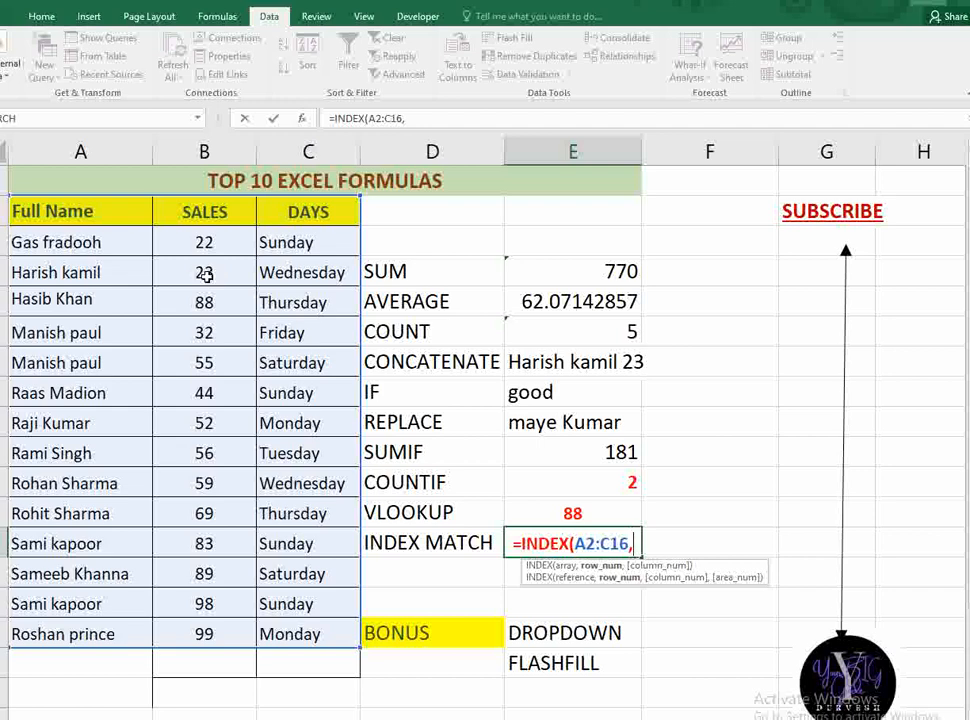
type("2")
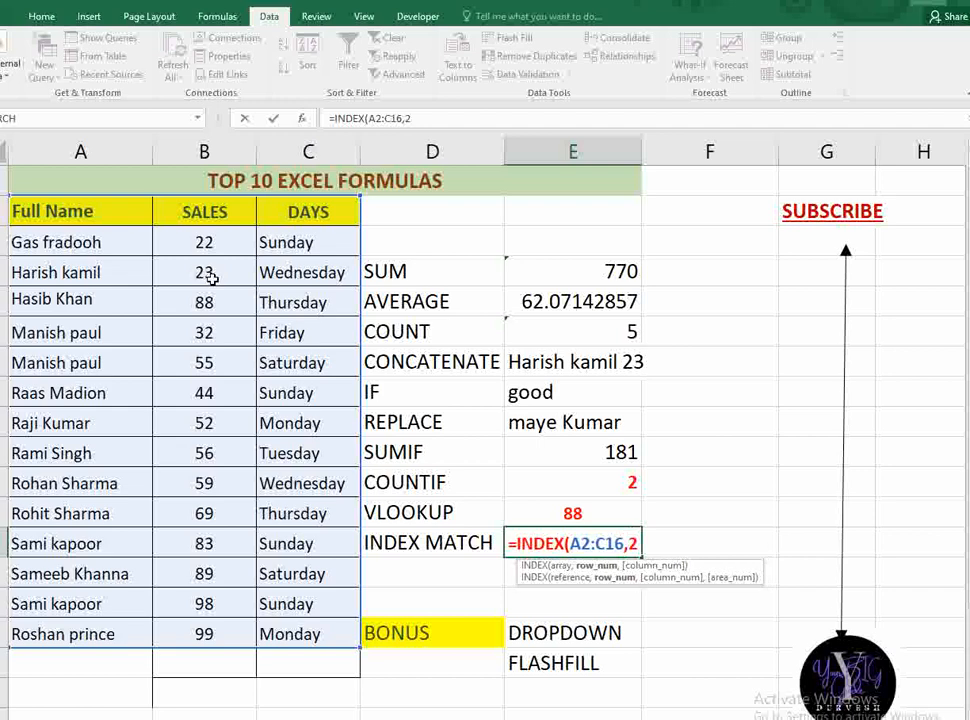
type(",")
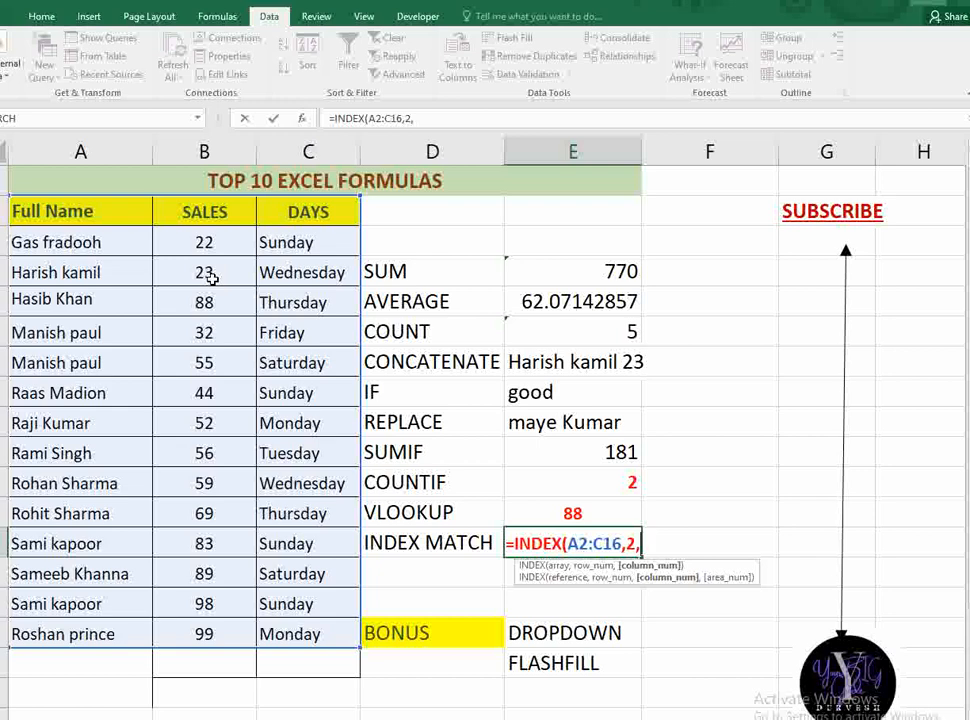
type("4)")
key("Return")
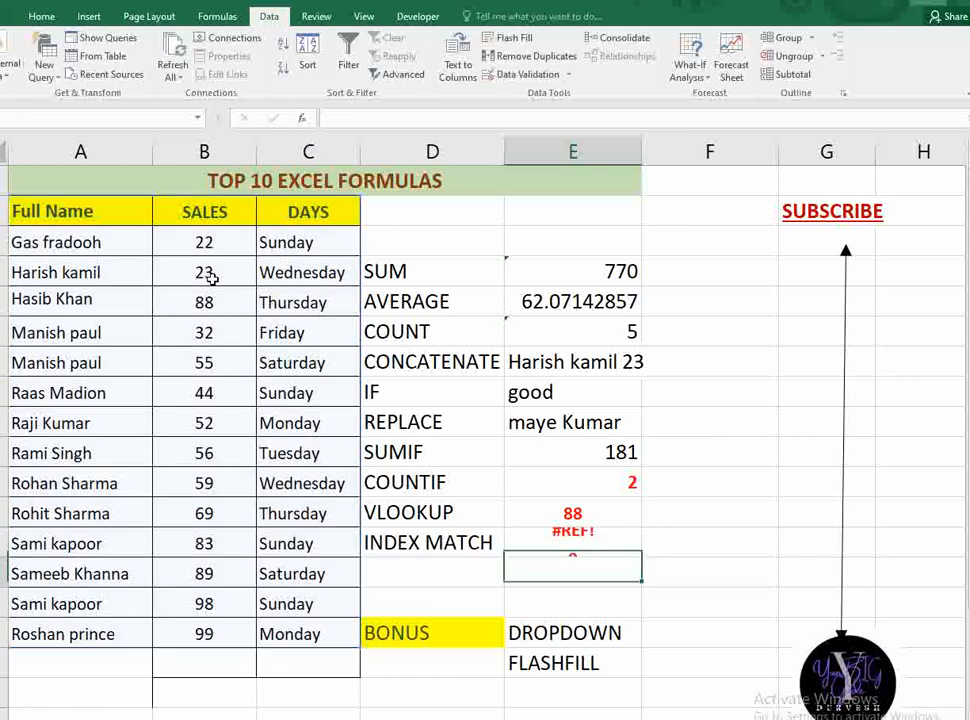
left_click(556, 540)
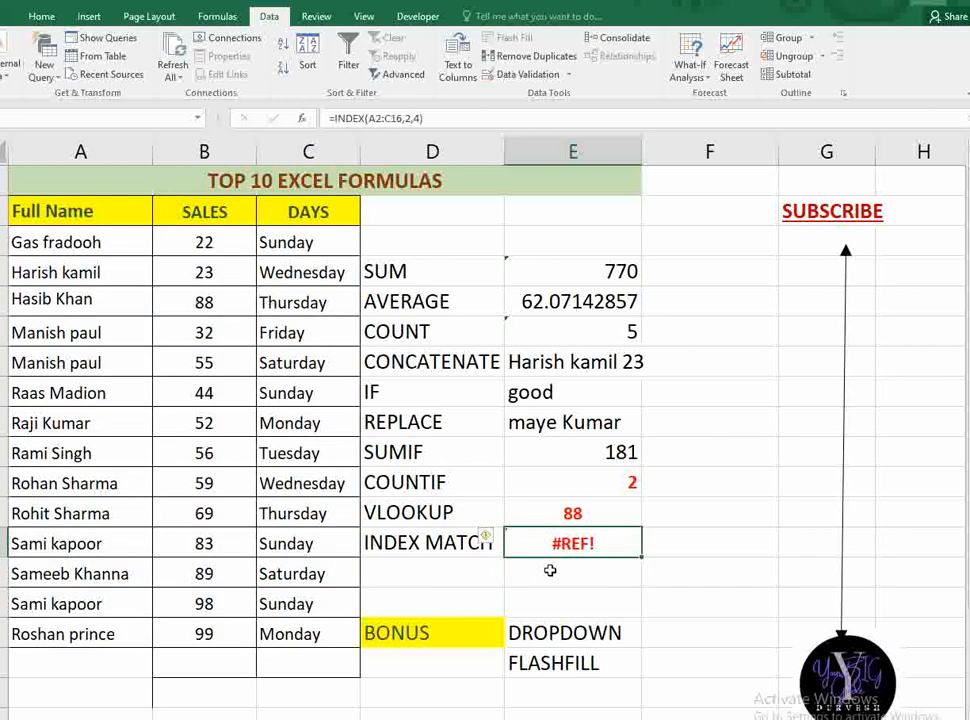
key("BackSpace")
key("Return")
key("Up")
type("in")
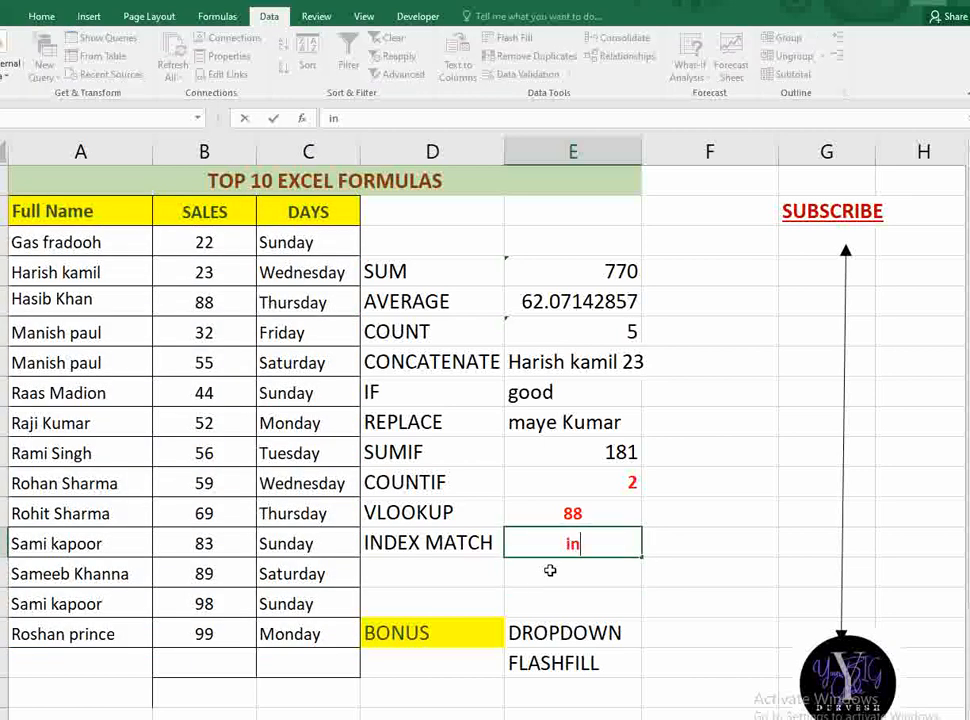
type("de")
key("BackSpace")
key("BackSpace")
key("BackSpace")
key("BackSpace")
Step: Try an INDEX formula in E13 with array A2:A16, row number 2 and column number 4, and clear the cell
type("=index")
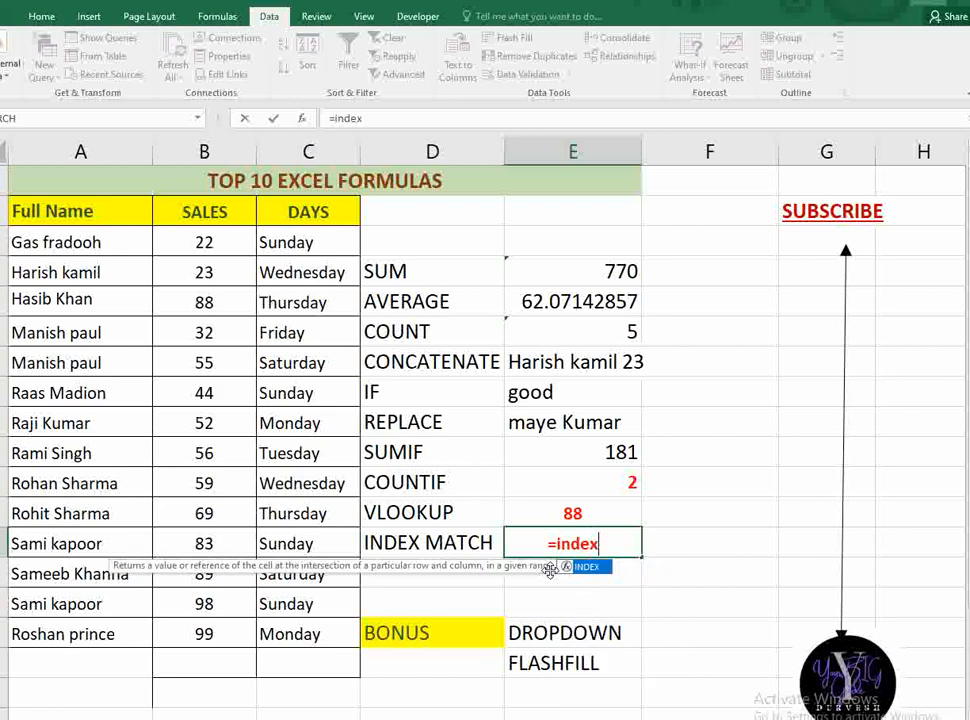
key("Tab")
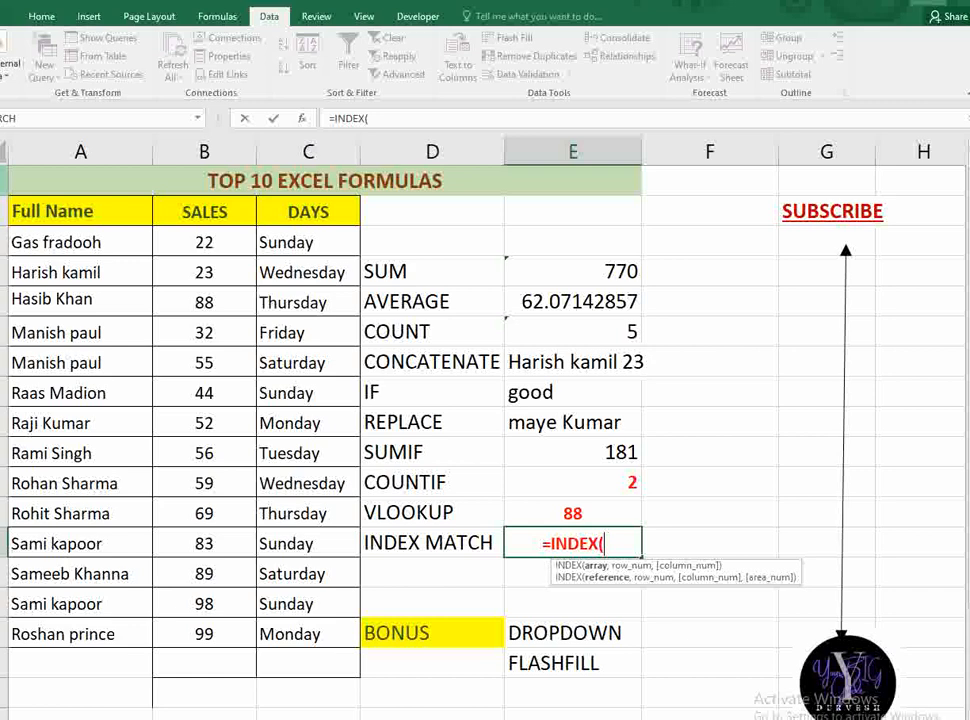
left_click_drag(28, 219, 46, 618)
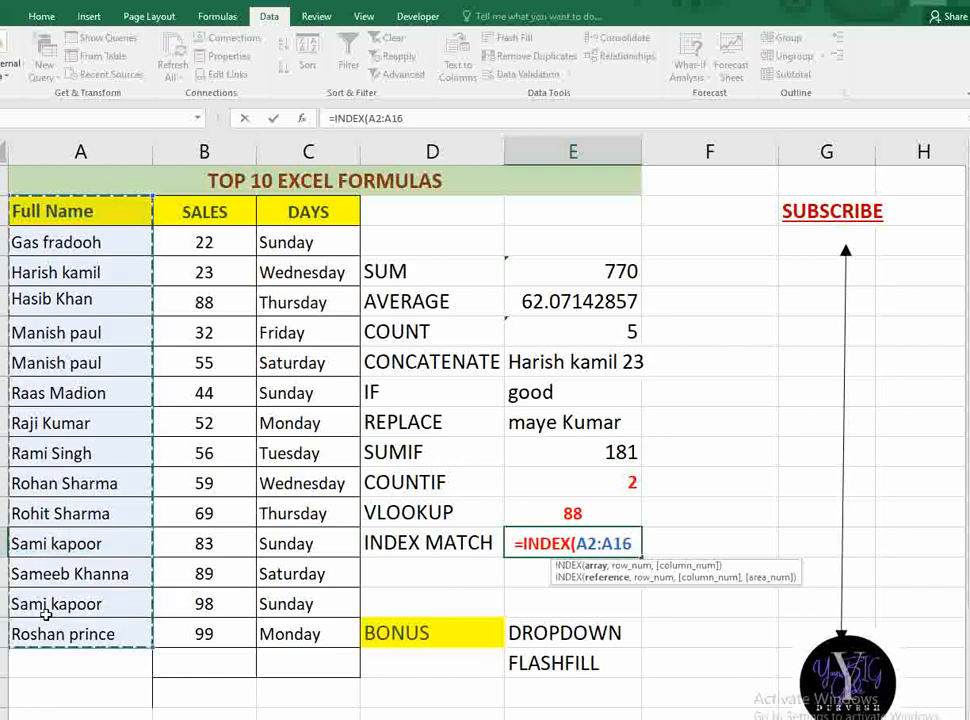
type(",")
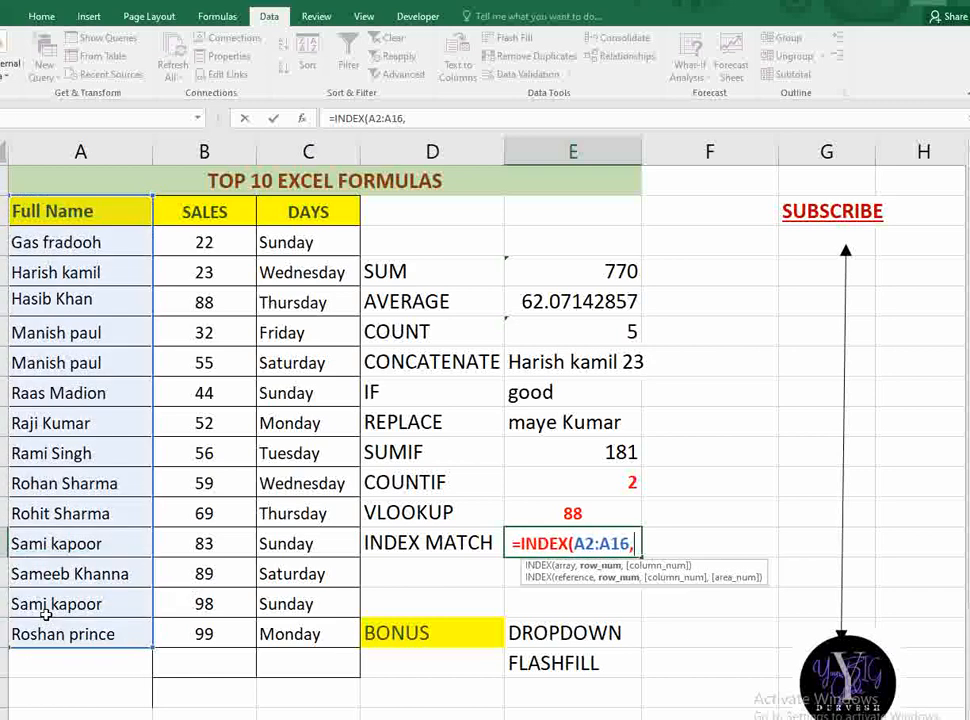
type("4")
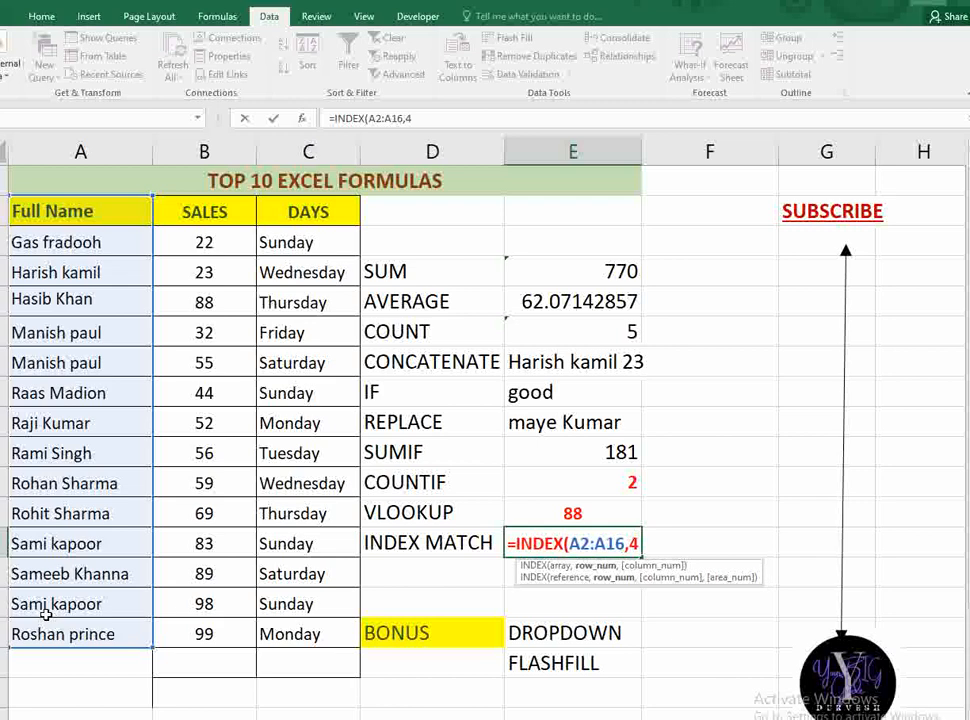
type(",4")
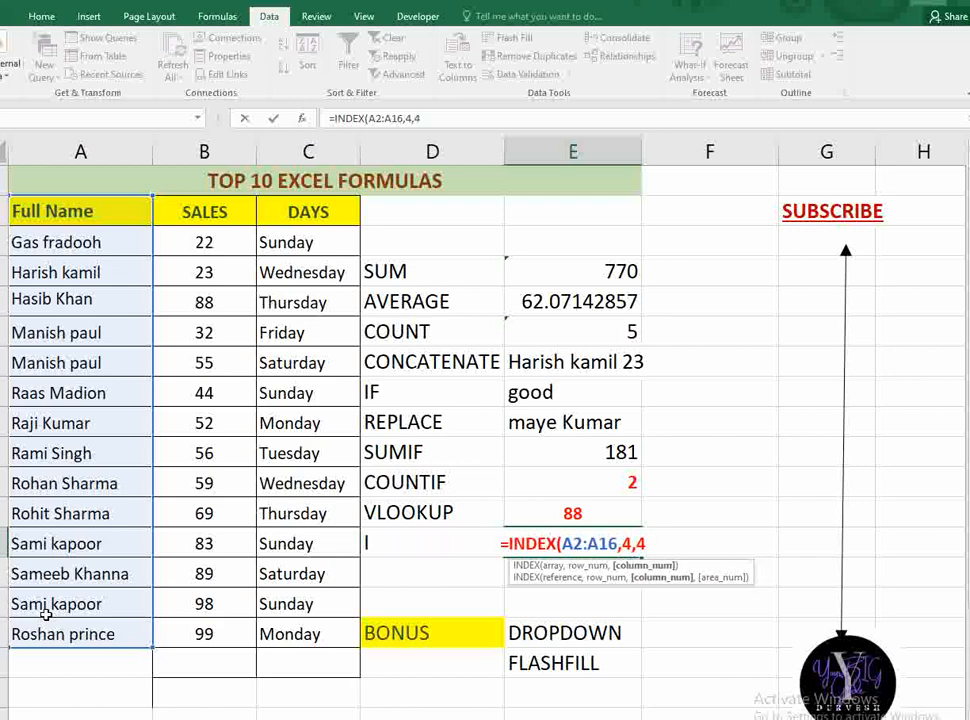
key("BackSpace")
key("BackSpace")
key("BackSpace")
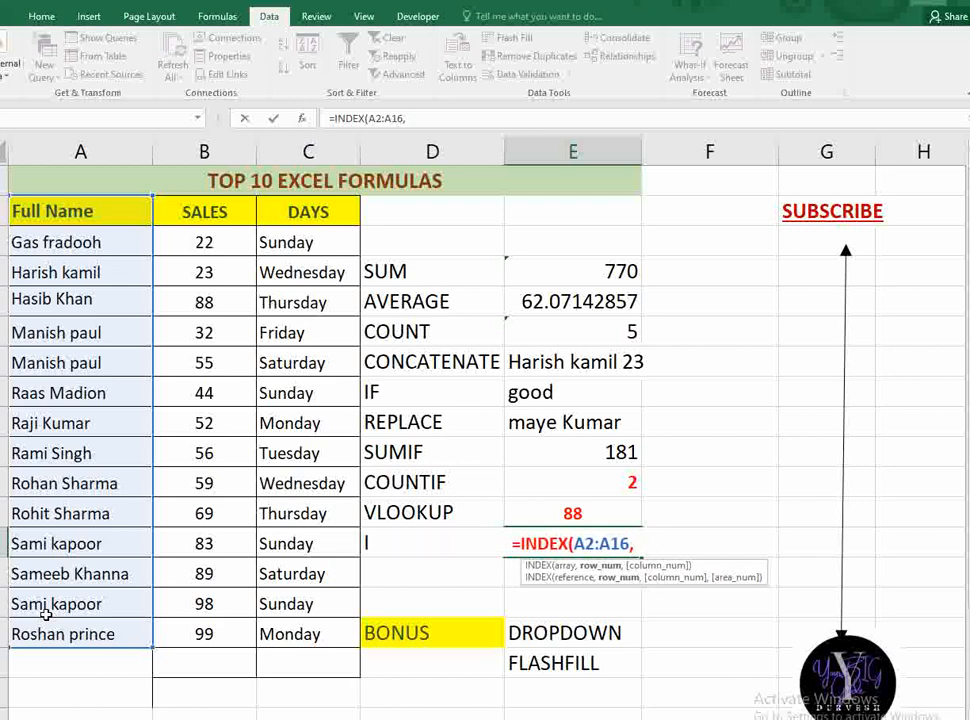
type("2,")
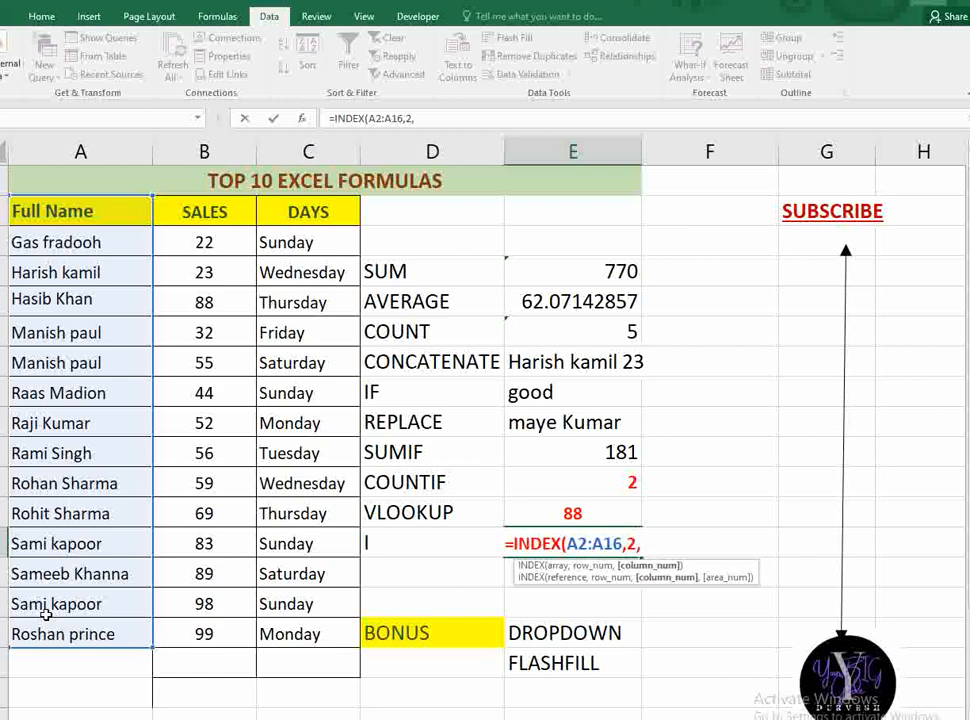
type("4)")
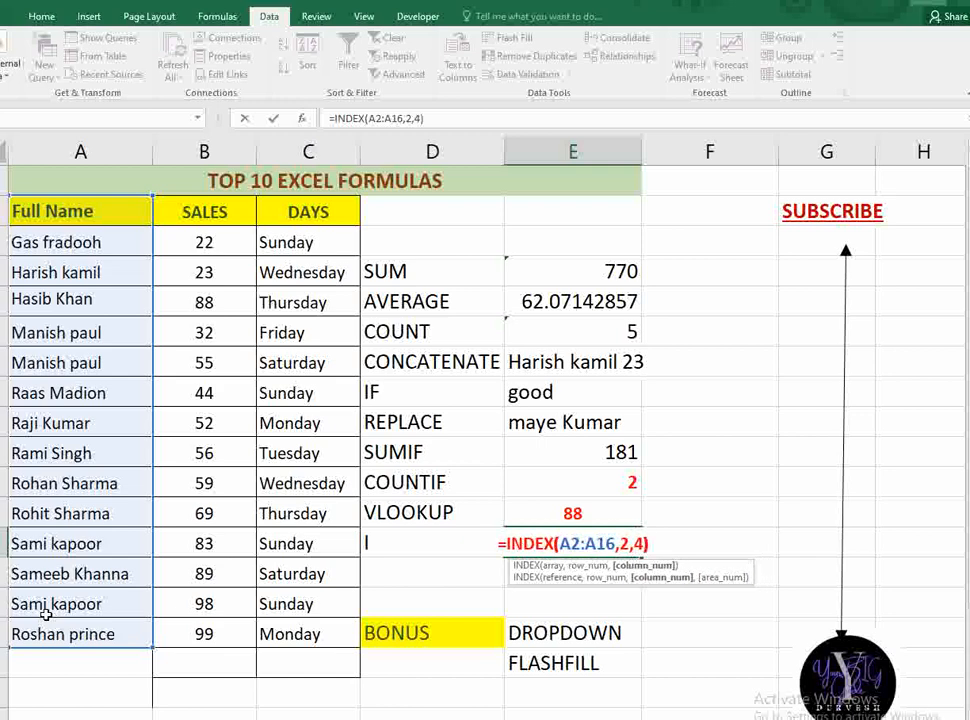
key("Return")
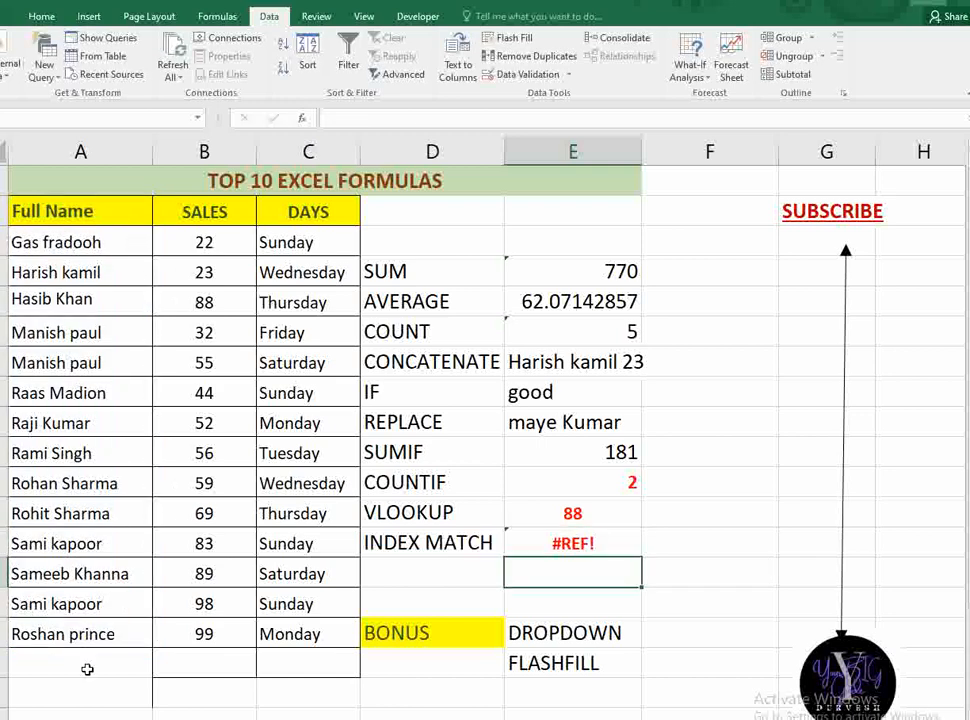
key("Up")
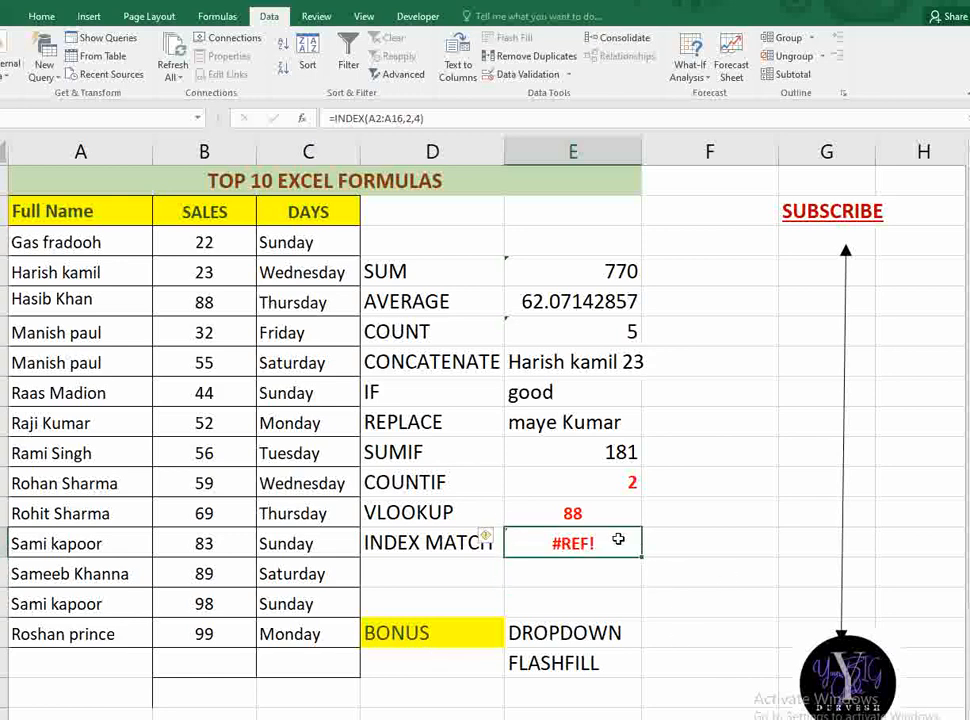
key("Delete")
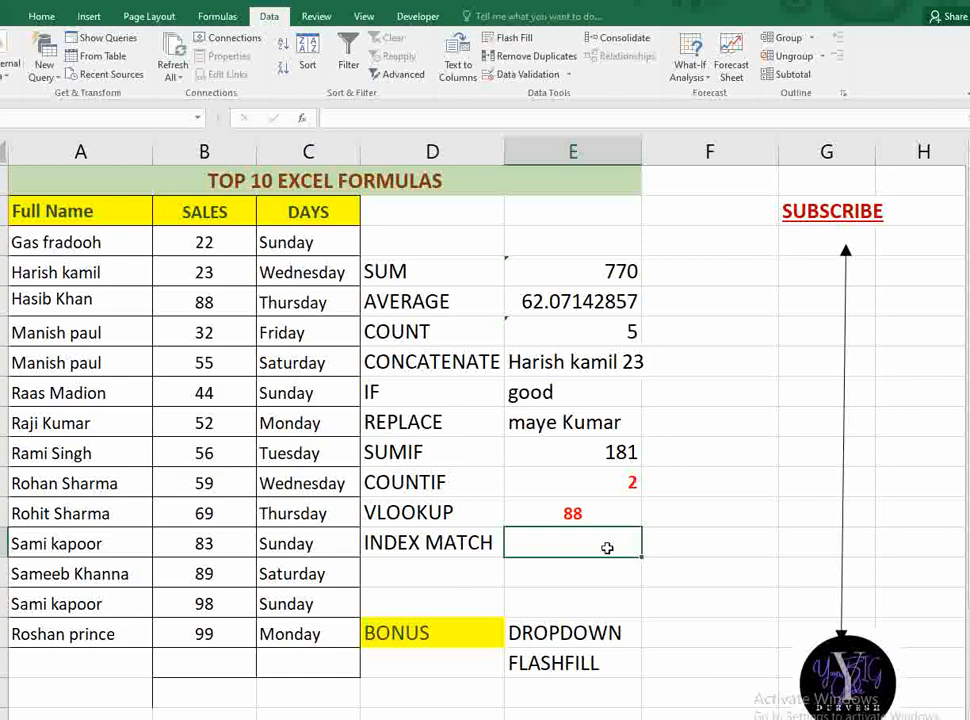
Step: Look up the sales value for the name in A9 in cell E13 with =INDEX(B2:B16,MATCH(A9,A2:A16,0))
type("=I")
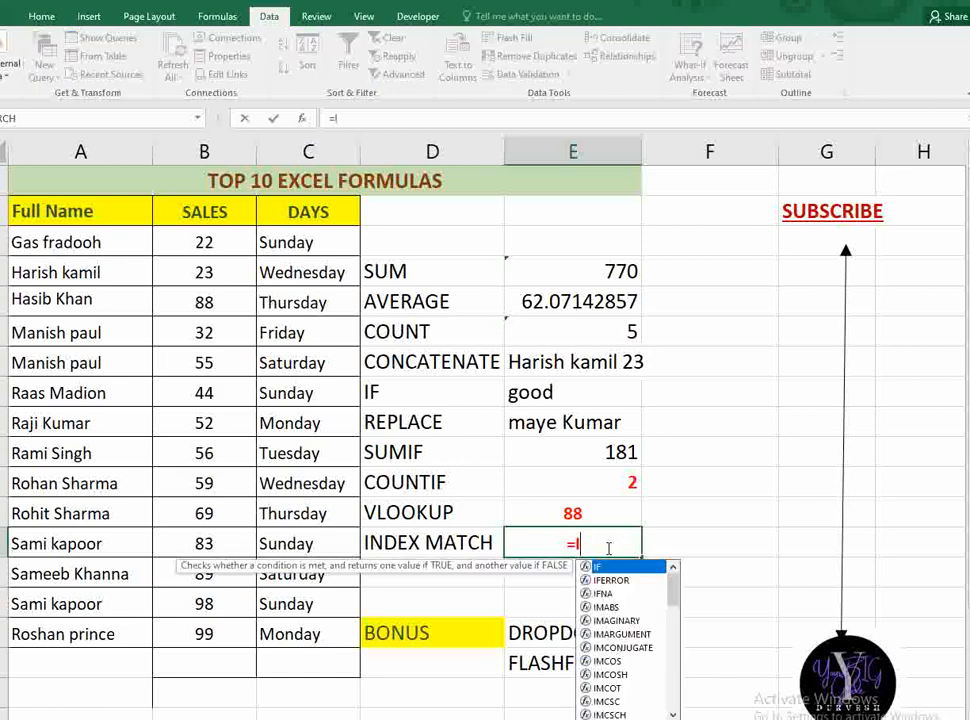
type("NDEX(")
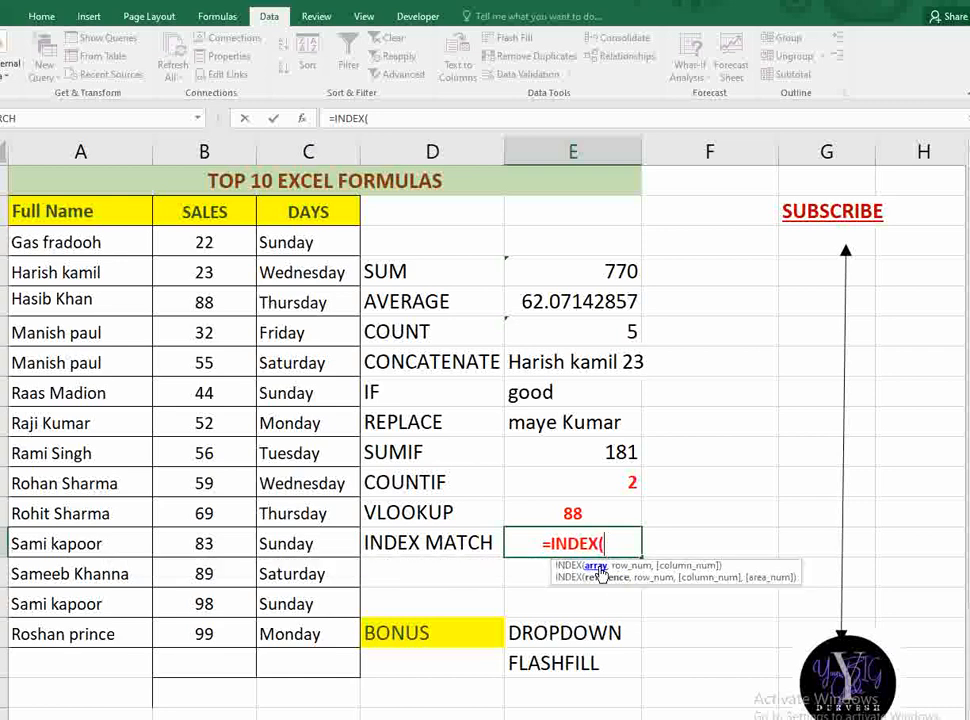
left_click_drag(205, 212, 224, 630)
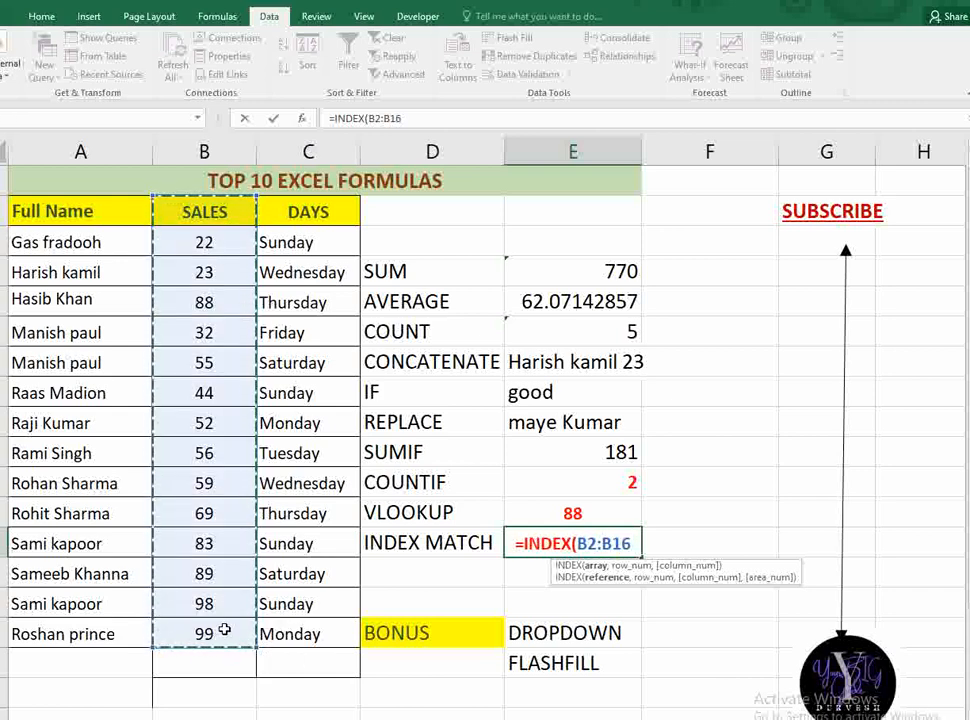
type(",MATCH(")
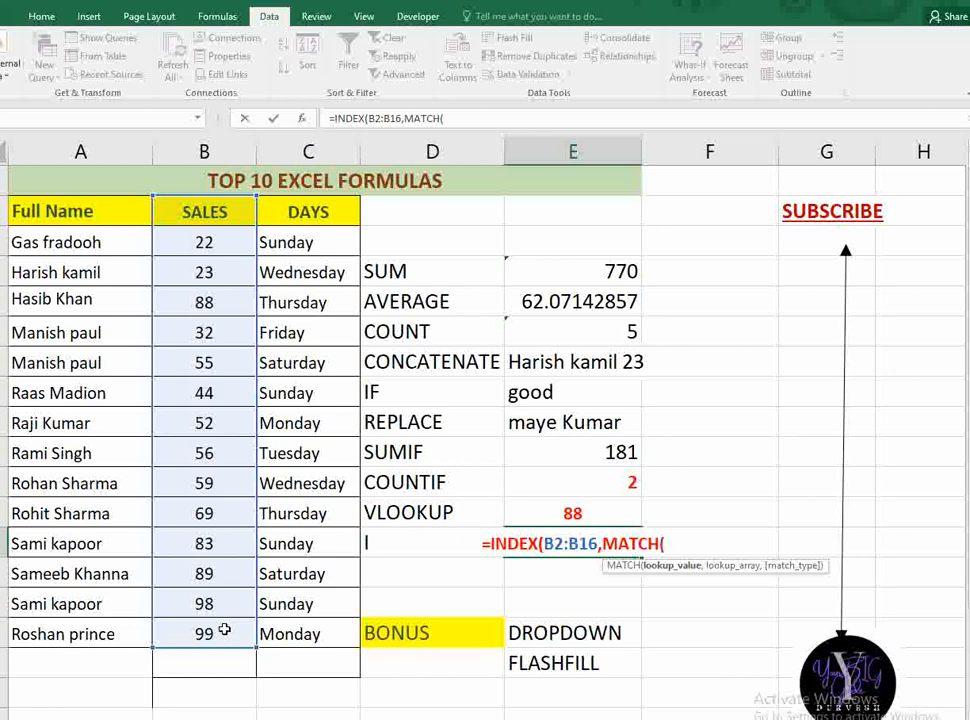
left_click(80, 423)
type(",")
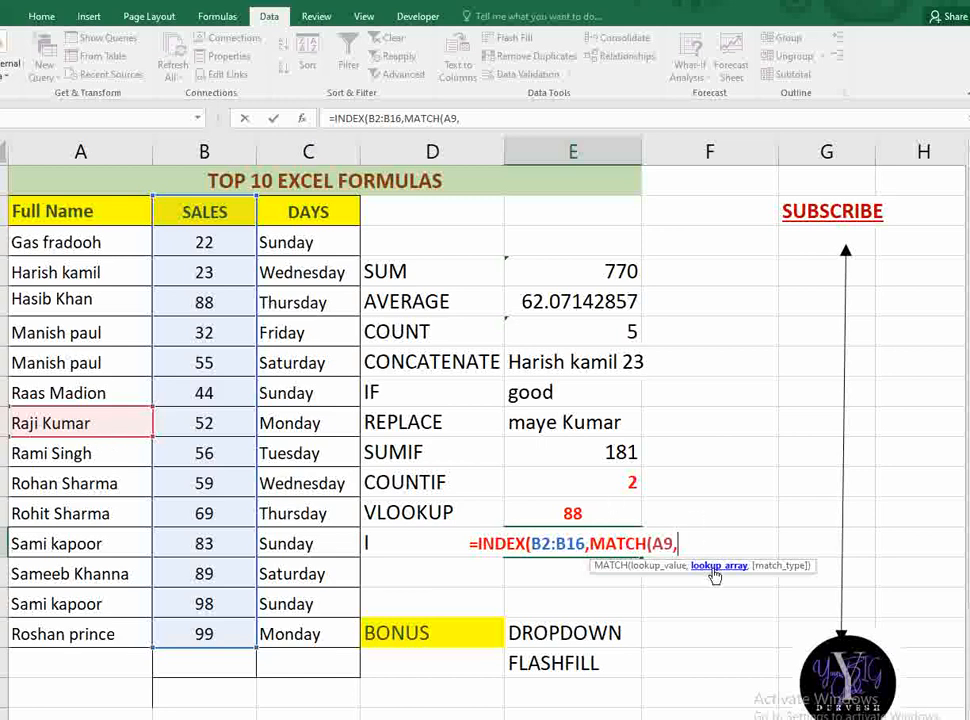
left_click_drag(98, 211, 56, 630)
type(",")
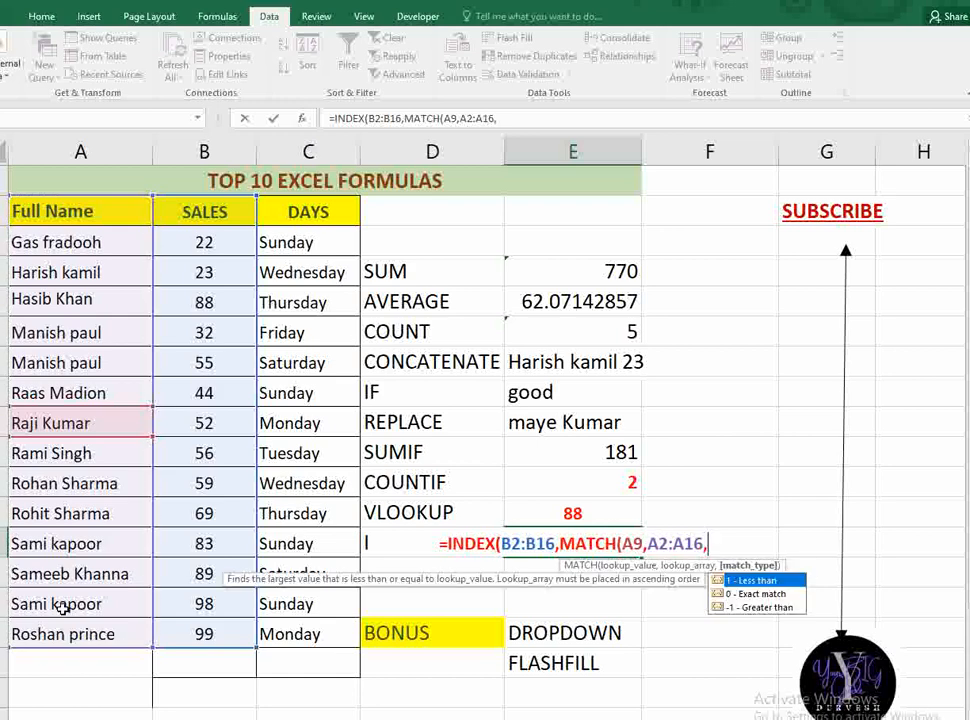
type("0")
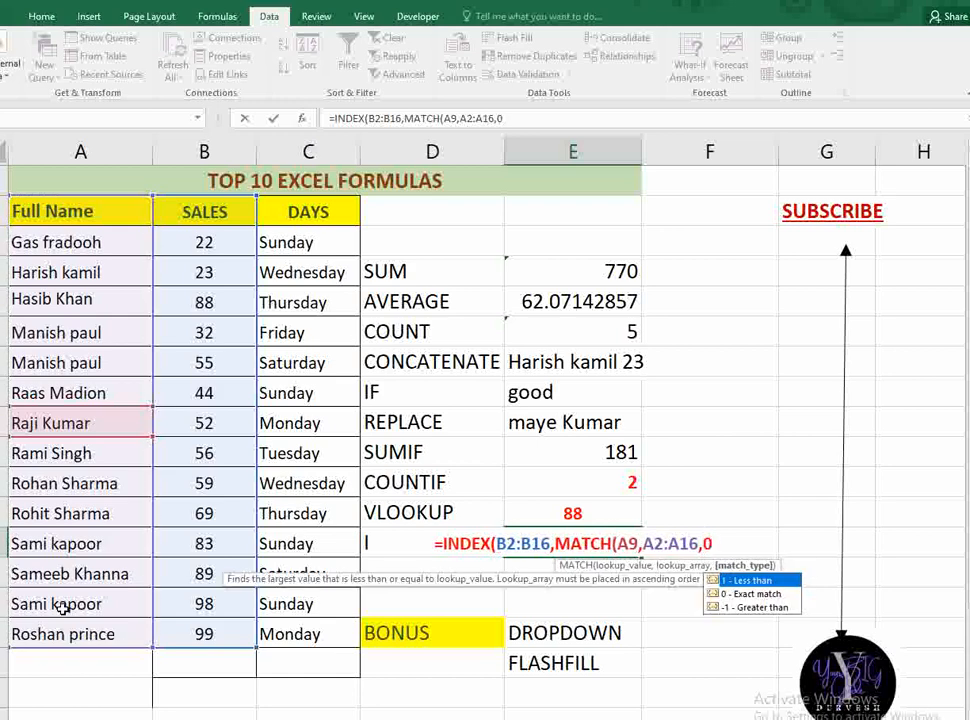
type("))")
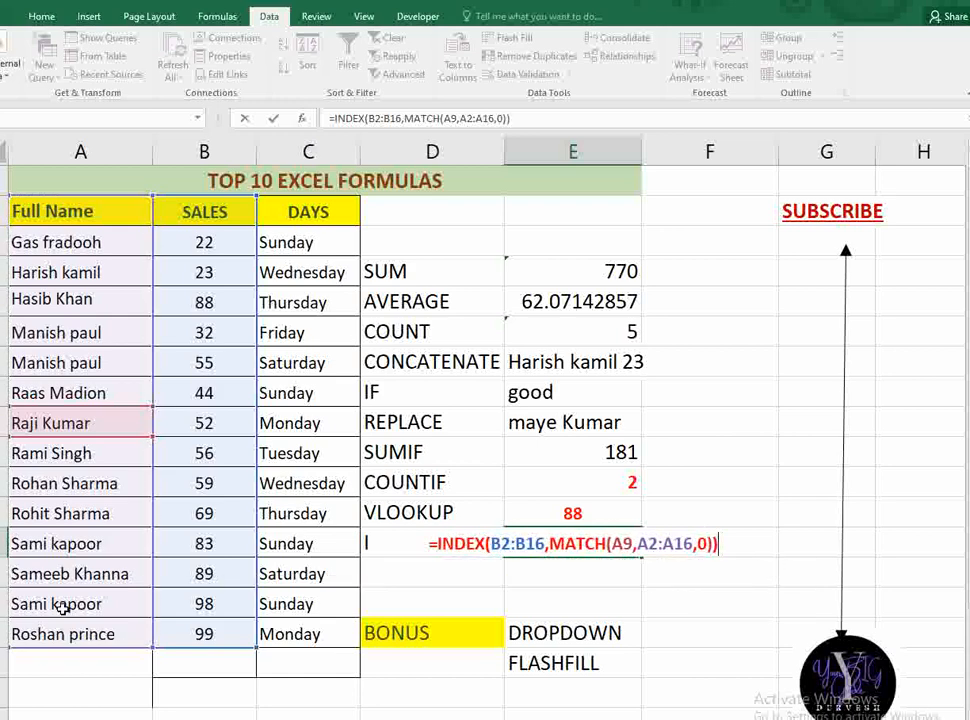
key("Return")
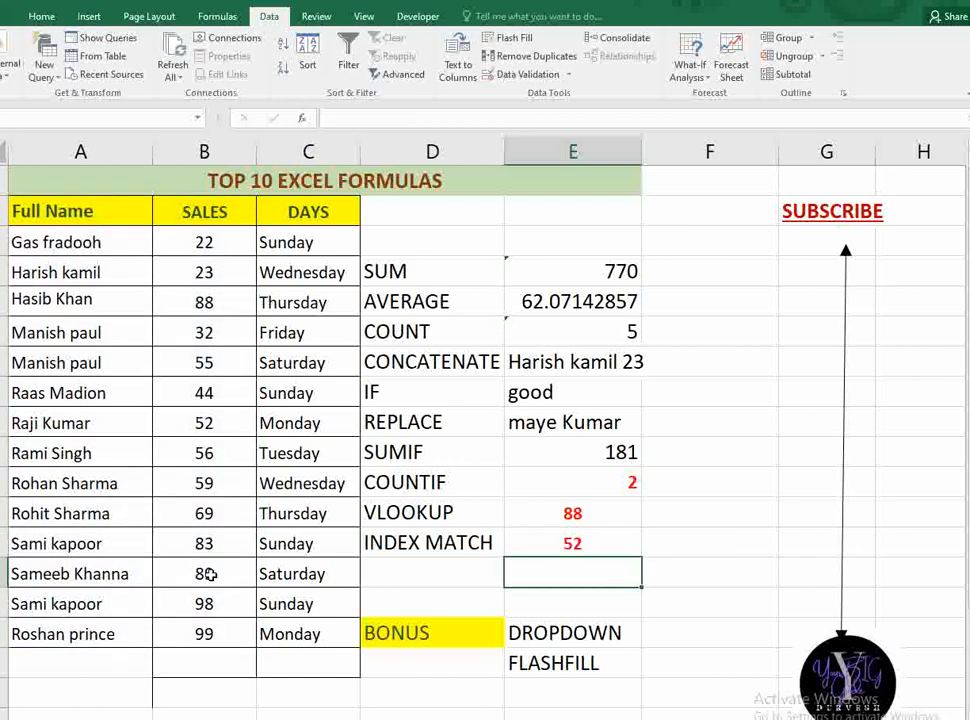
Step: Compare the INDEX MATCH result in E13 with the sales value in B9
left_click(549, 540)
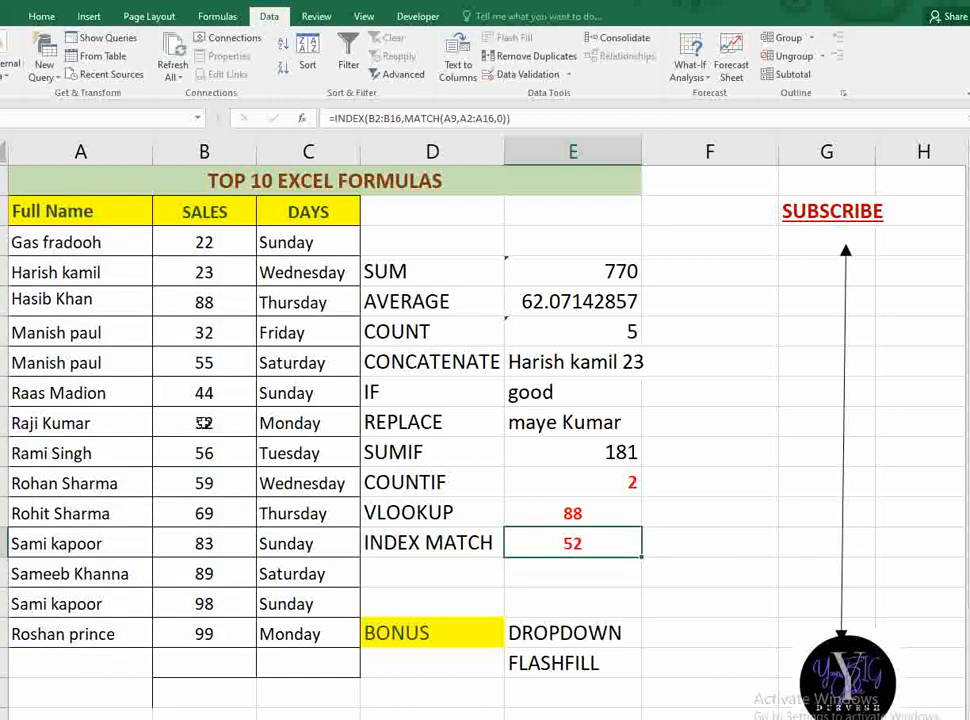
left_click(204, 422)
left_click(540, 540)
key("Down")
key("Down")
key("Down")
key("Down")
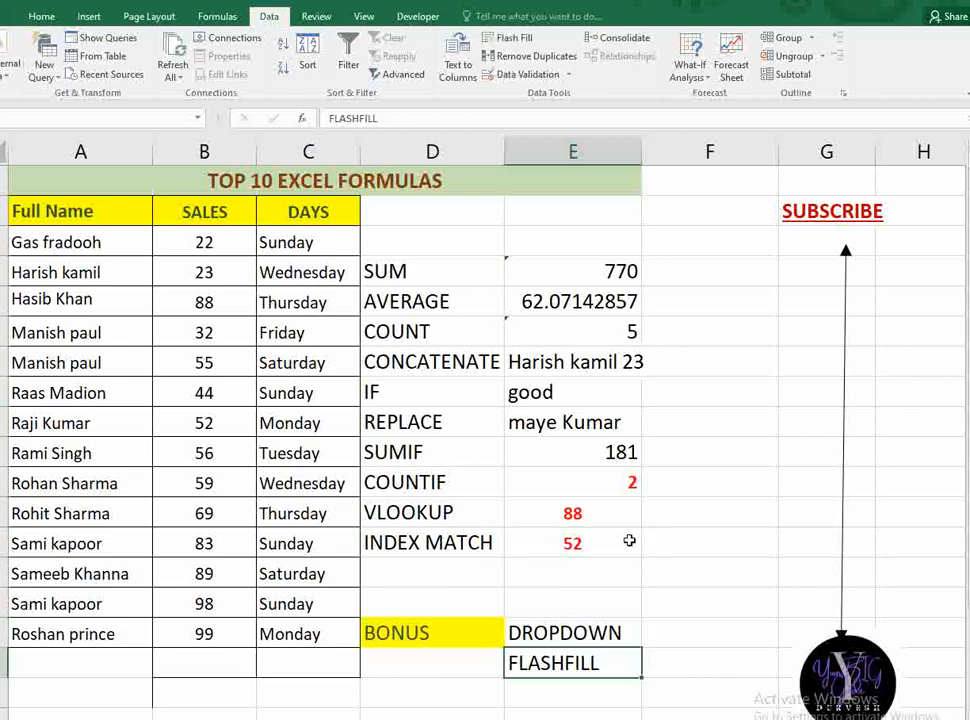
Step: Add a list data validation to F5 with source range A3:A16, and fill it down to F14
left_click(690, 308)
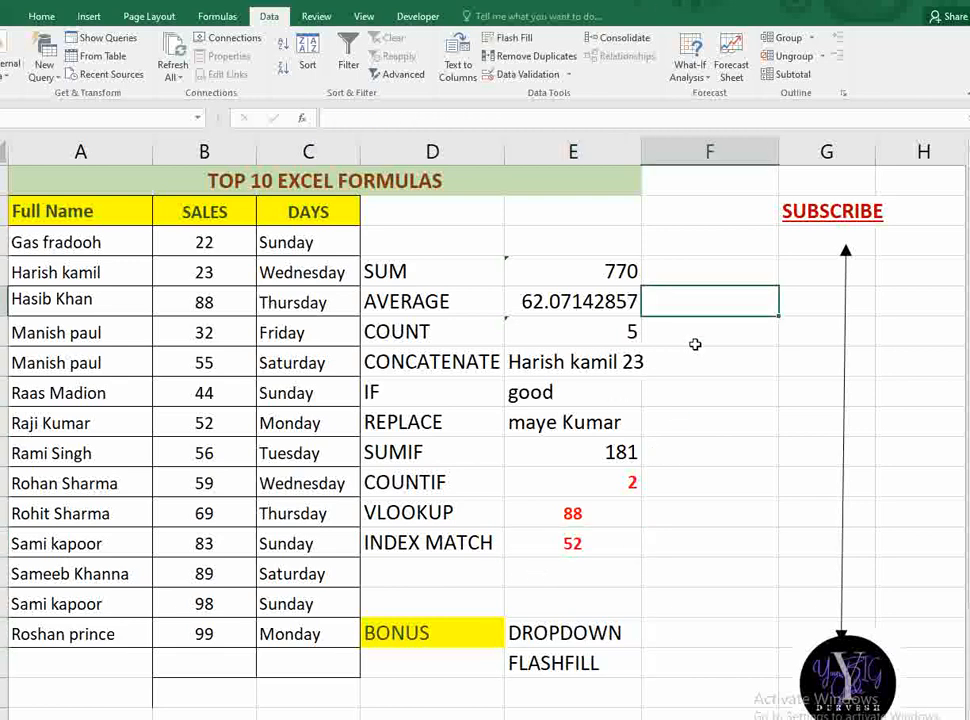
left_click(528, 74)
left_click(362, 241)
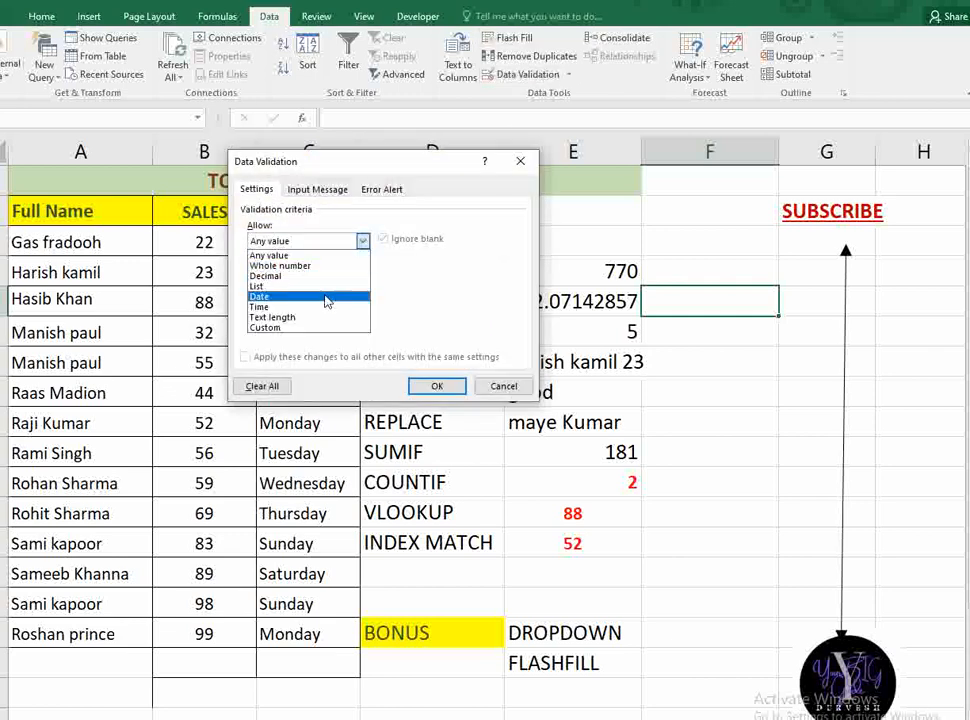
left_click(326, 297)
left_click(346, 304)
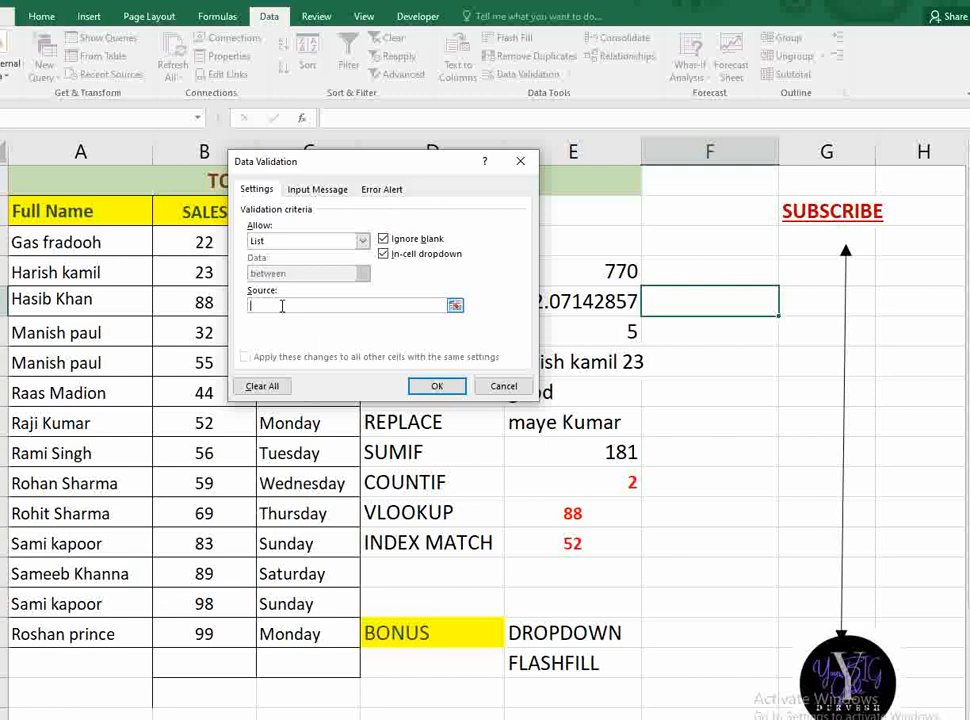
left_click_drag(108, 242, 134, 636)
left_click(437, 386)
left_click_drag(780, 317, 792, 582)
Step: Test the dropdown lists by choosing a different name in each of F8, F5 and F12
left_click(823, 381)
left_click(764, 385)
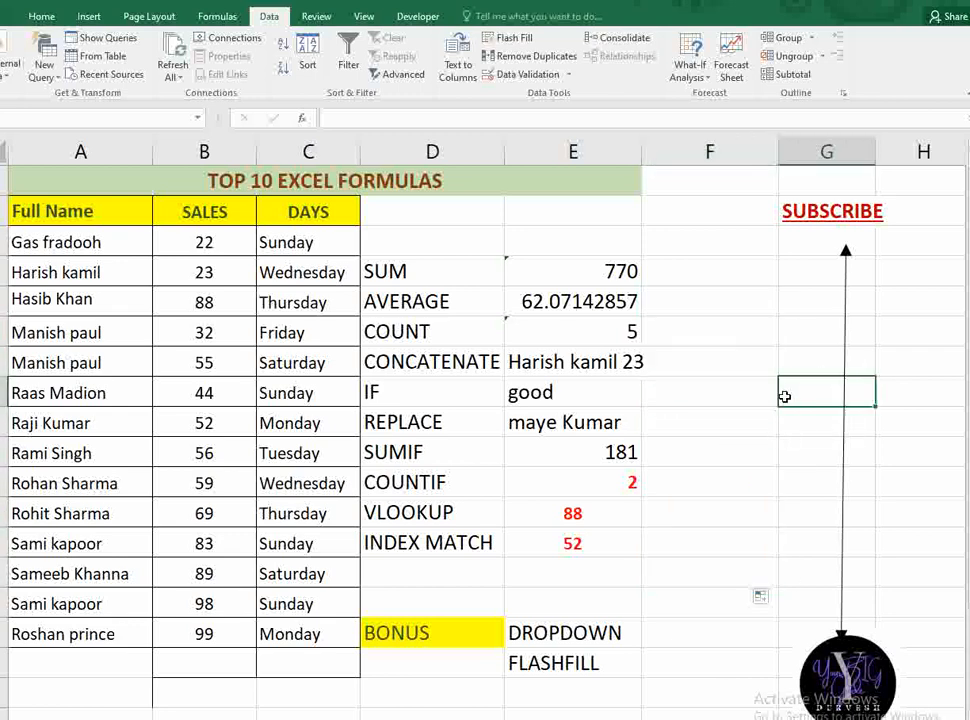
left_click(785, 398)
left_click(733, 497)
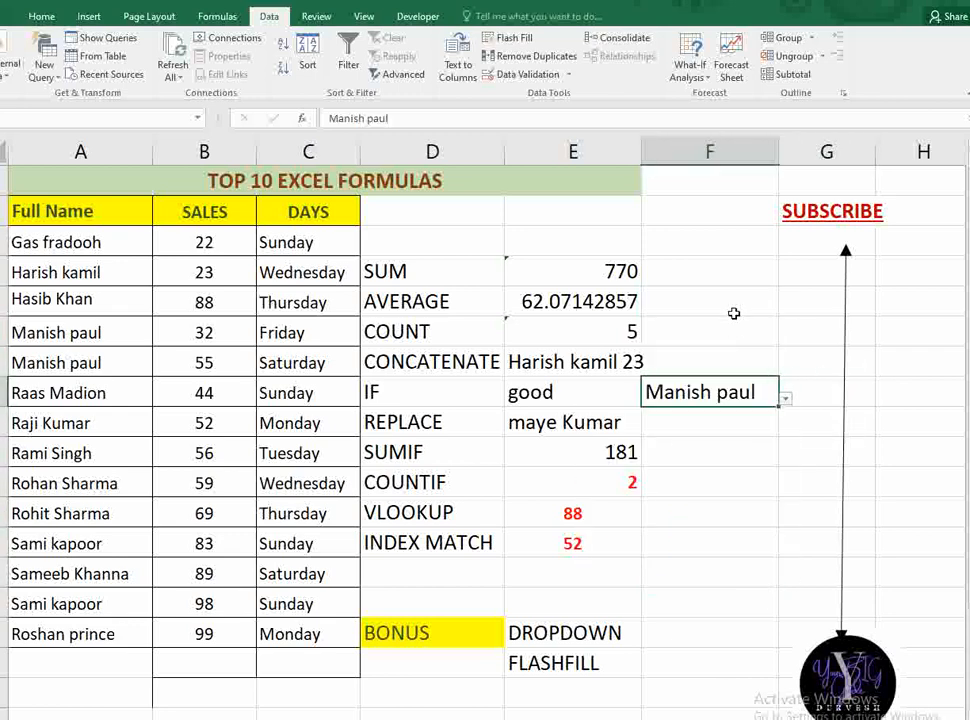
left_click(736, 312)
left_click(785, 309)
left_click(725, 346)
left_click(716, 508)
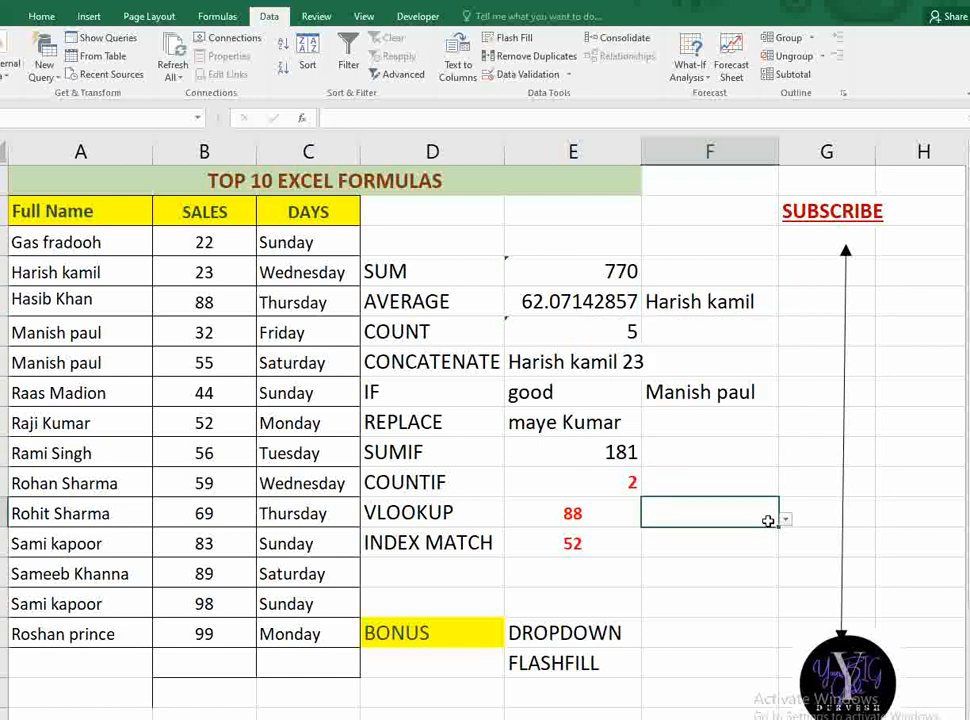
left_click(785, 519)
left_click(689, 641)
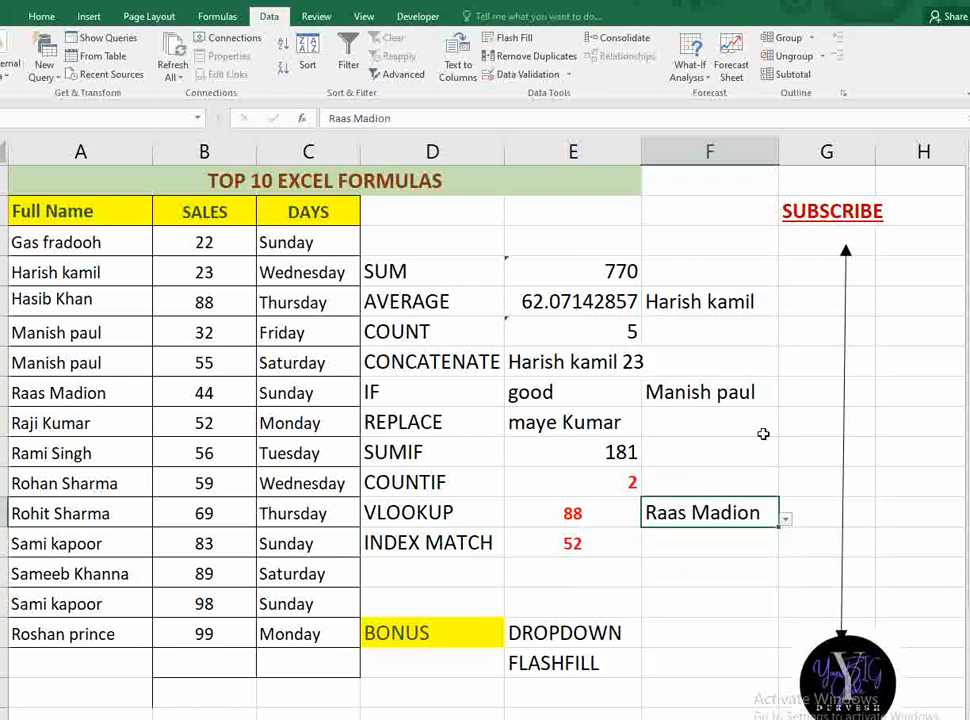
Step: Clear the data validation from F4:F16 and delete the names chosen there
left_click(725, 298)
left_click_drag(725, 302, 730, 635)
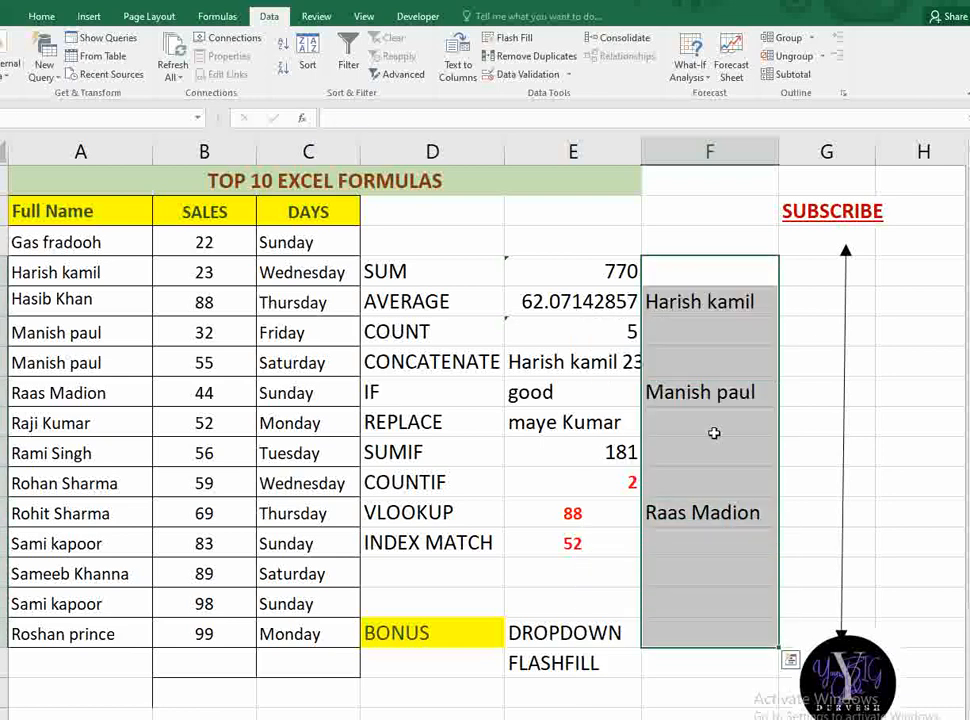
left_click(510, 74)
left_click(416, 423)
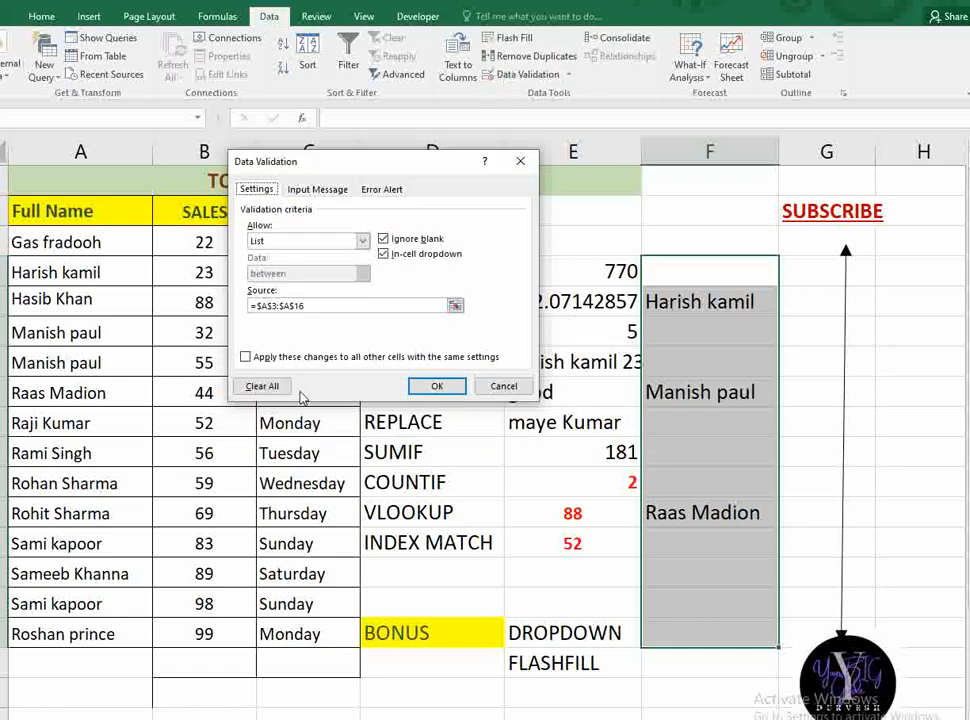
left_click(308, 310)
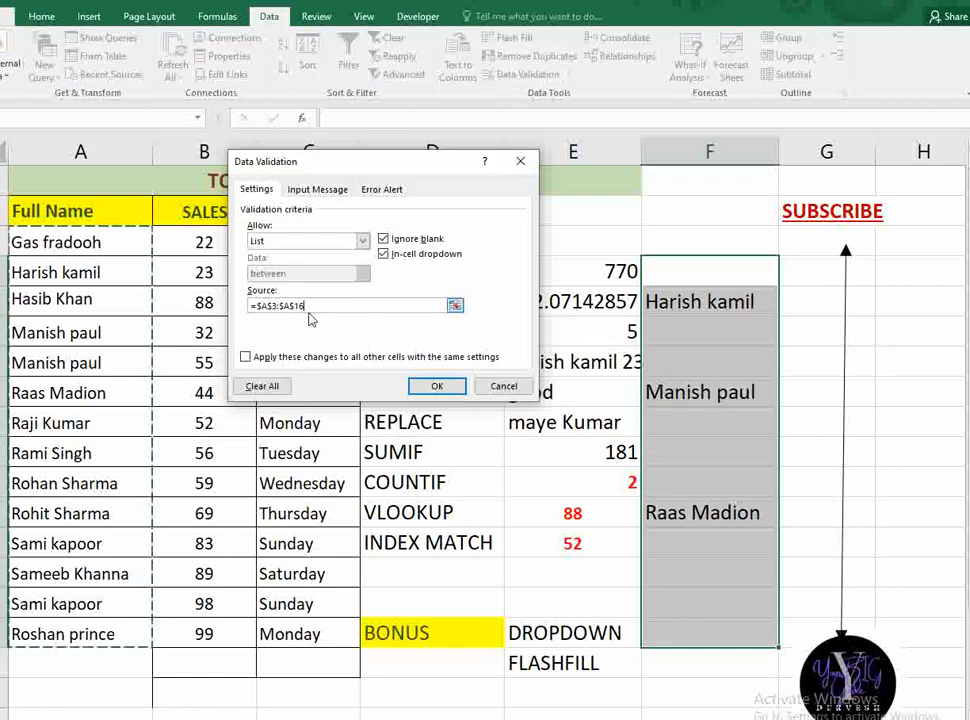
left_click(262, 386)
left_click(440, 387)
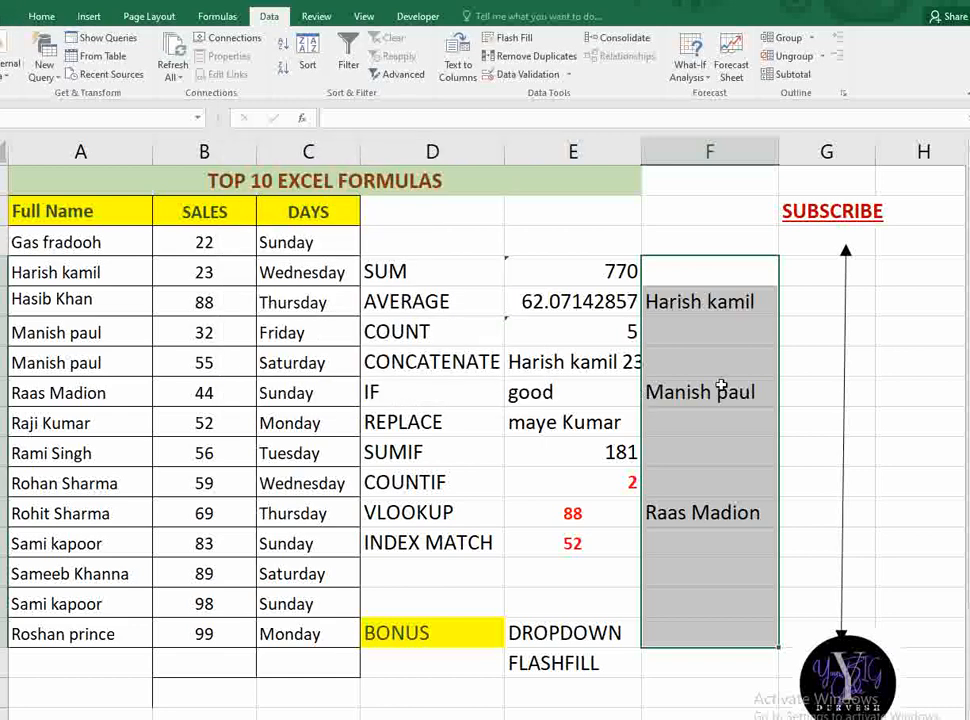
key("Delete")
key("Down")
key("Down")
key("Down")
key("Down")
key("Down")
key("Down")
key("Down")
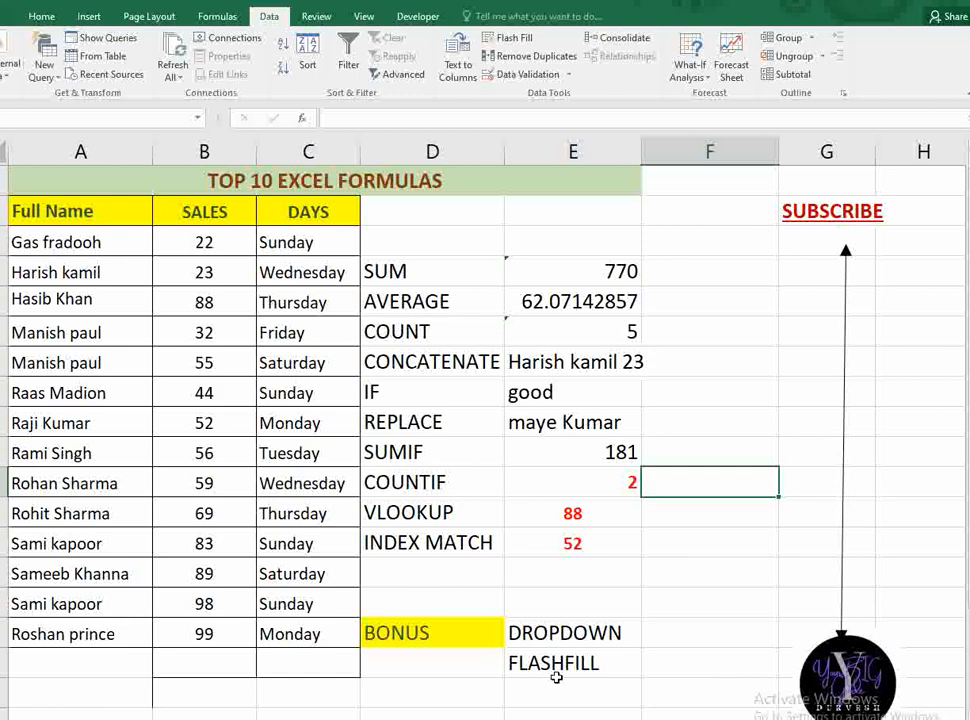
Step: Delete columns D and E containing the formula labels, their results and the bonus entries
left_click(556, 670)
left_click_drag(432, 150, 616, 150)
right_click(616, 150)
left_click(668, 285)
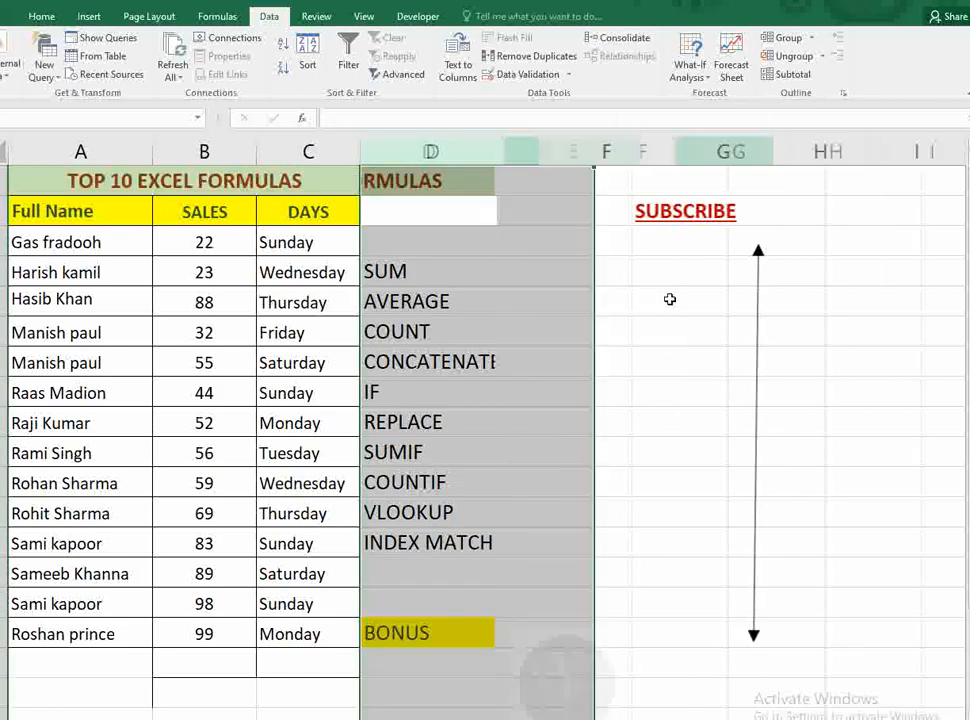
left_click(470, 272)
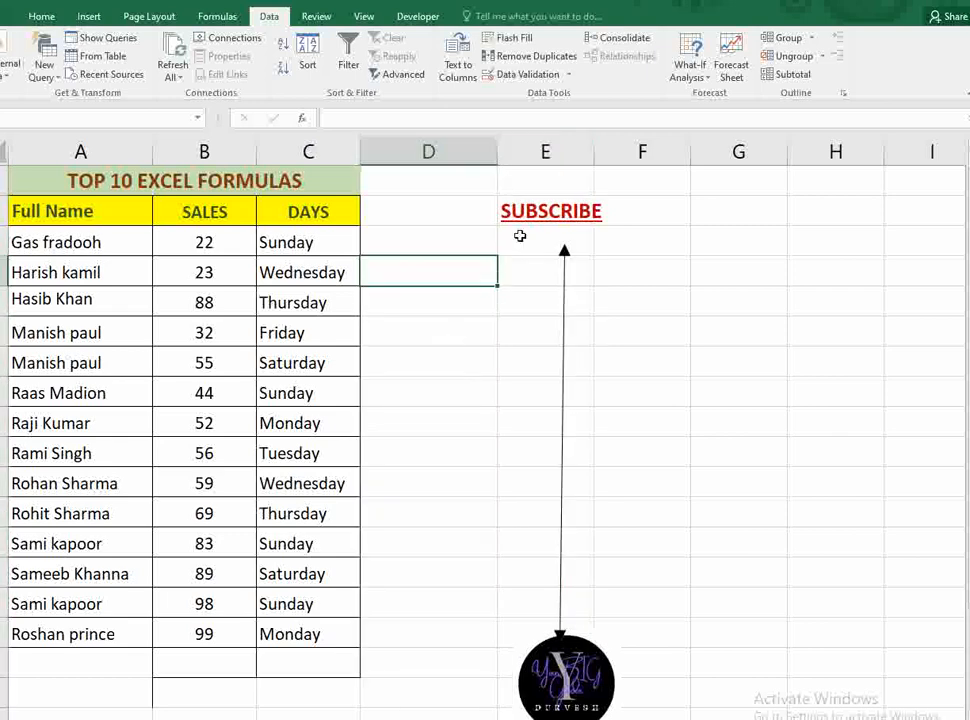
Step: Delete the column holding the SUBSCRIBE text, remove the arrow and move the round logo to about G11:H14
left_click(545, 152)
right_click(548, 158)
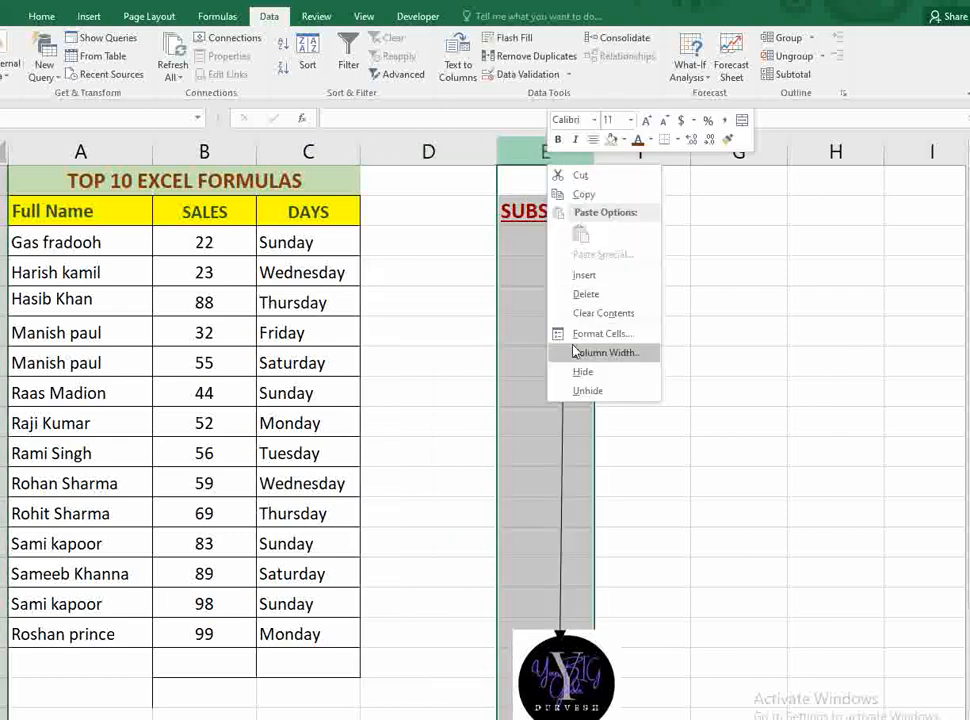
left_click(578, 294)
left_click(625, 452)
left_click_drag(573, 642, 846, 485)
left_click(751, 357)
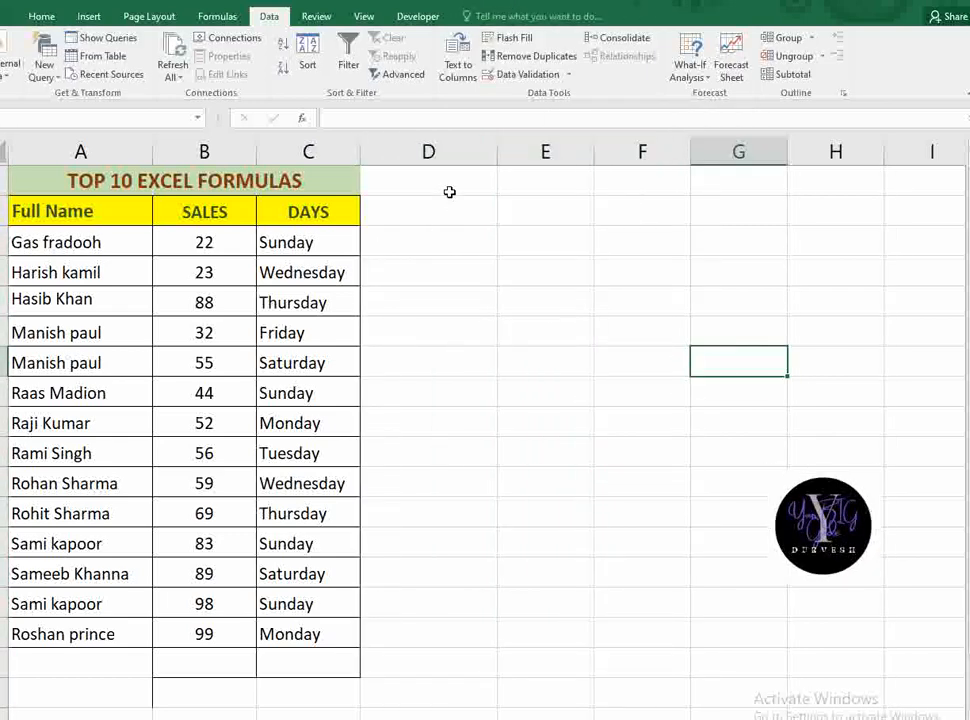
Step: Split the full name from A3 manually, entering the first name in D3 and the last name in E3
left_click(445, 238)
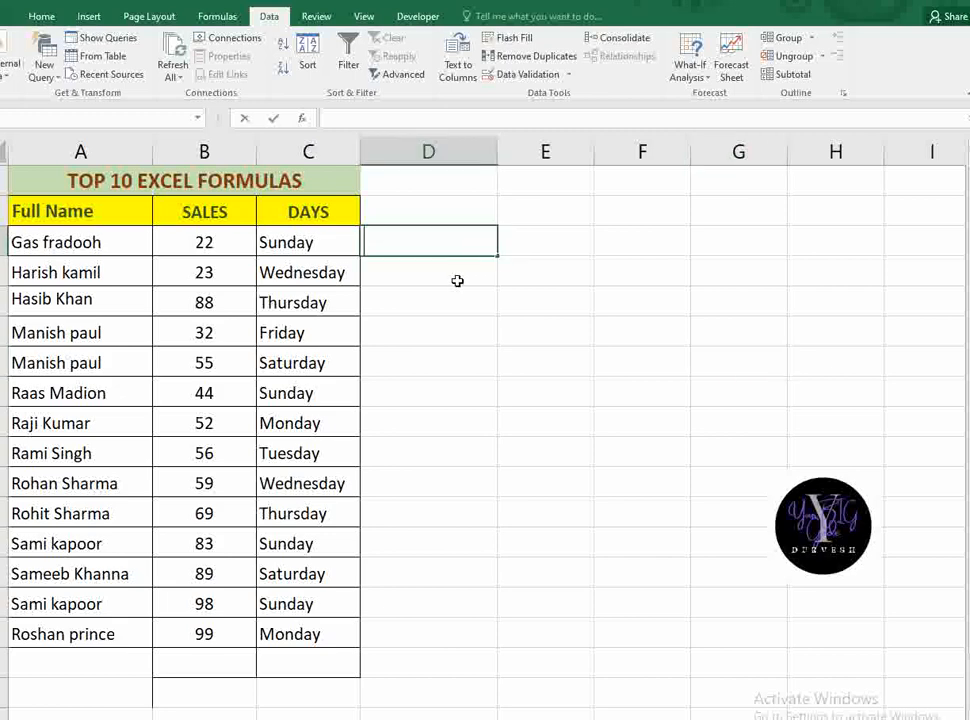
type("Gas")
key("Tab")
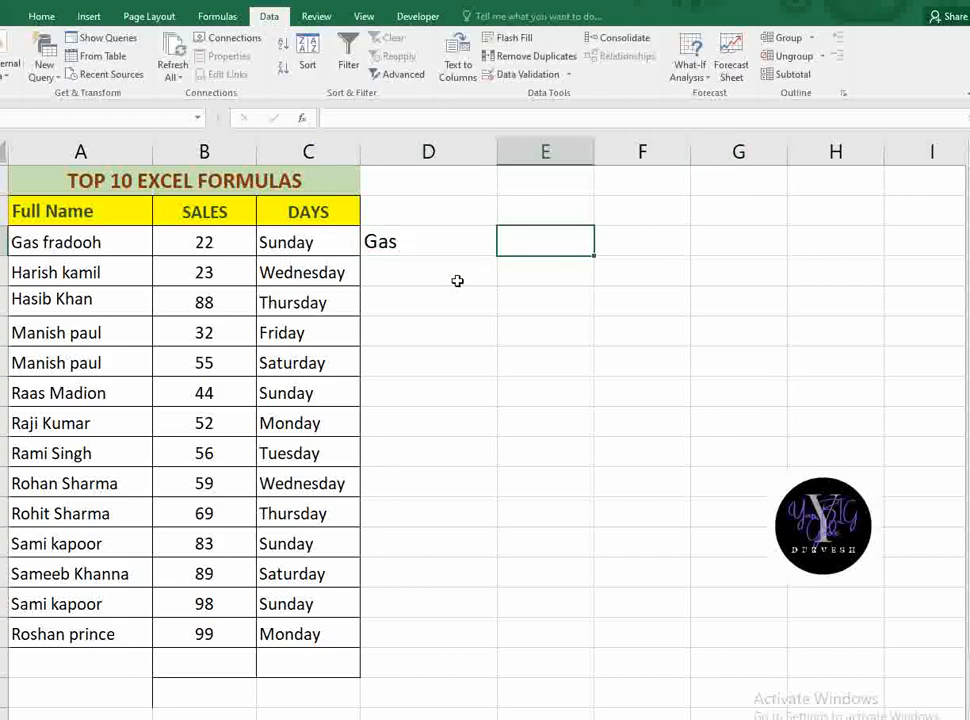
type("fr")
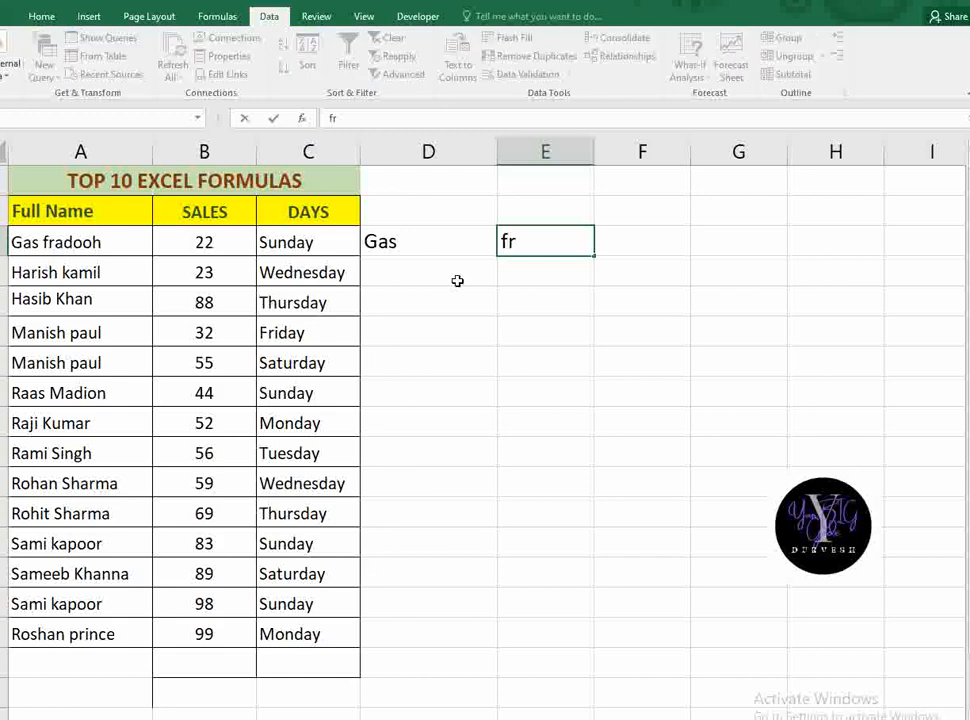
type("adosh")
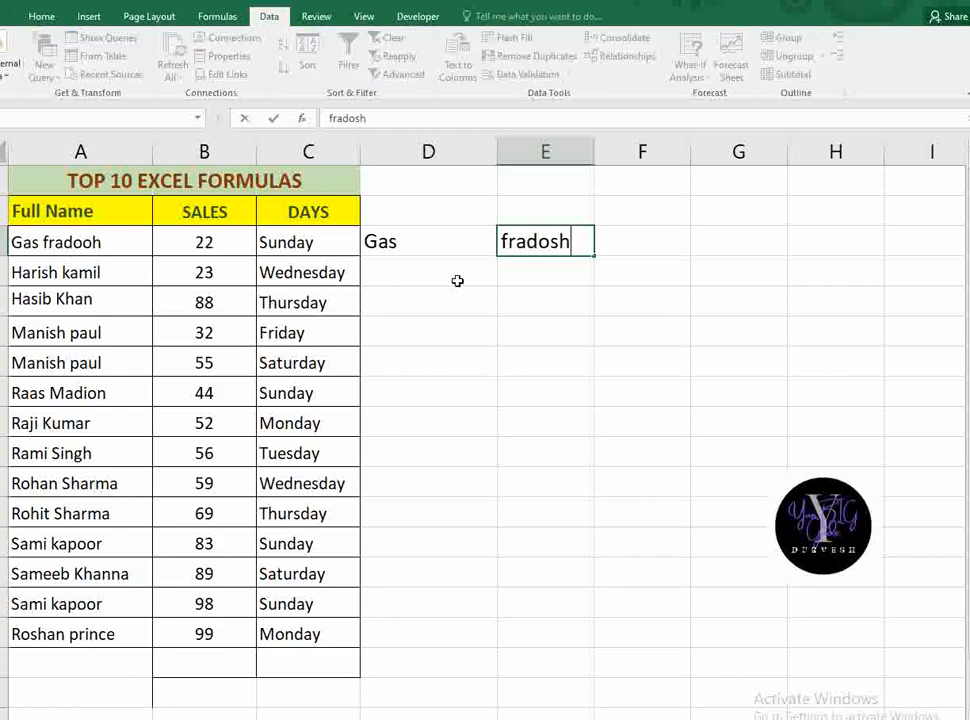
key("BackSpace")
key("BackSpace")
type("oh")
key("Return")
left_click(457, 281)
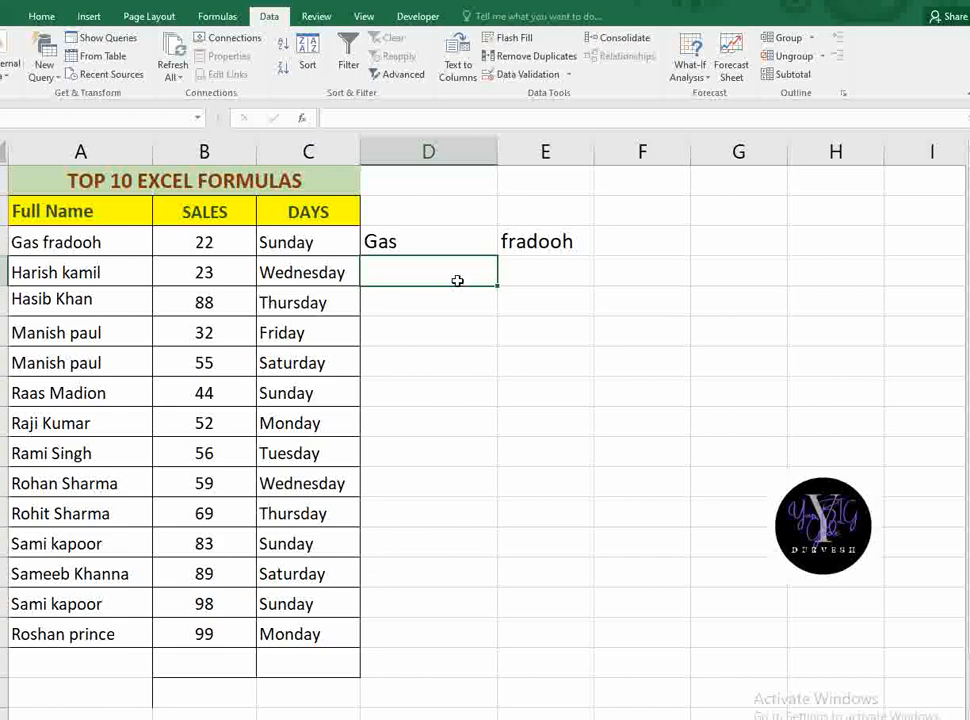
Step: Enter the first name from A4 in D4 and its last name in E4 as the second example row
type("Harish")
key("Tab")
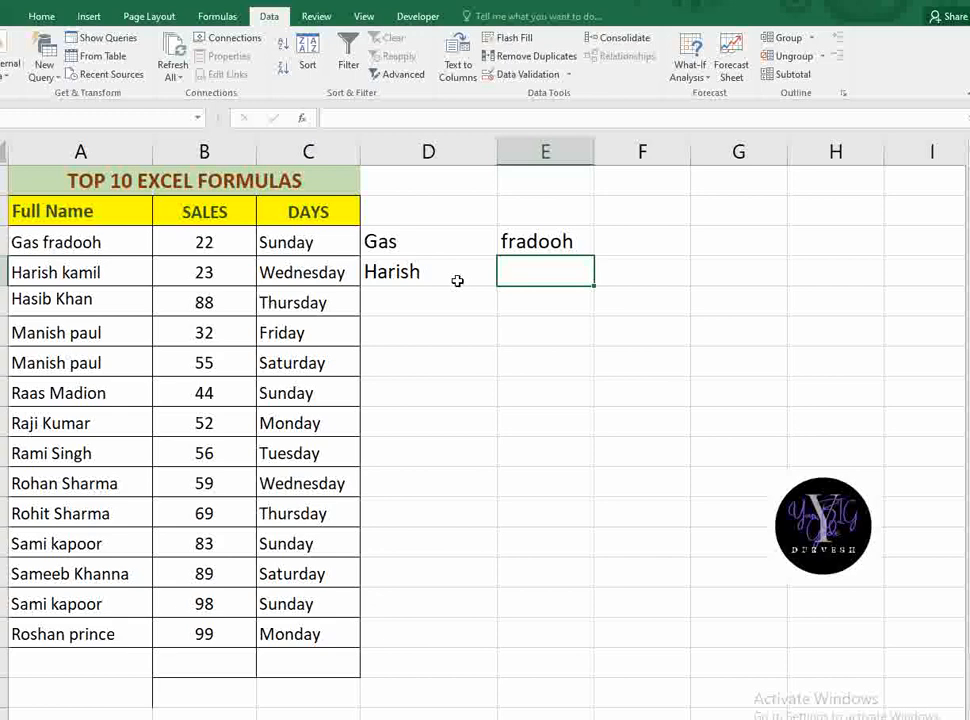
type("kamil")
key("Return")
key("Left")
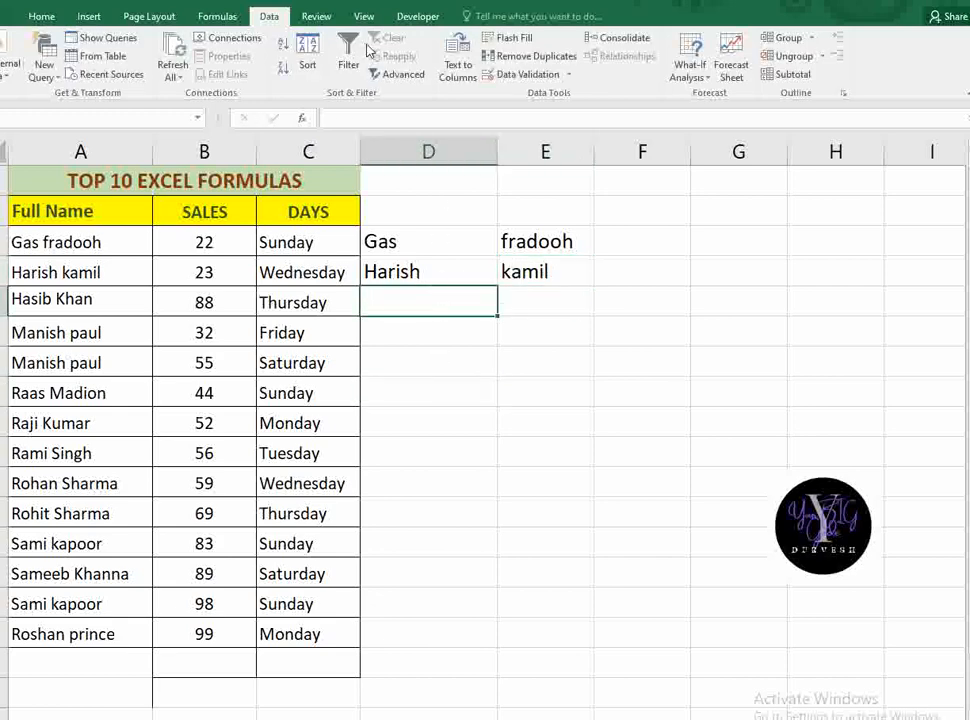
Step: Flash Fill the first names in column D from D5 and the last names in column E from E5
left_click(530, 39)
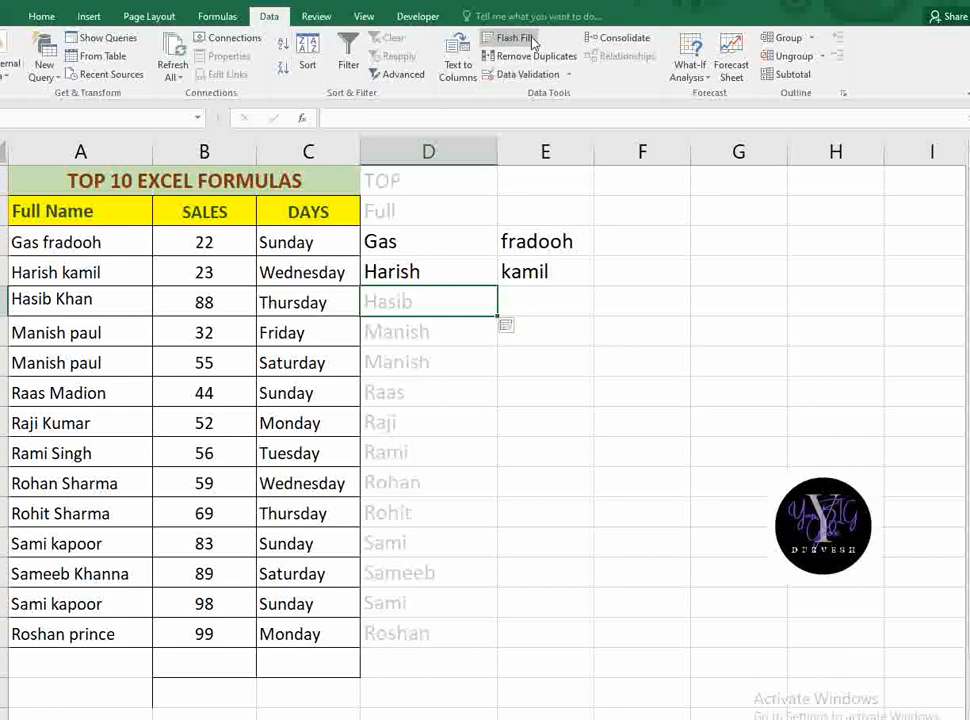
left_click(531, 292)
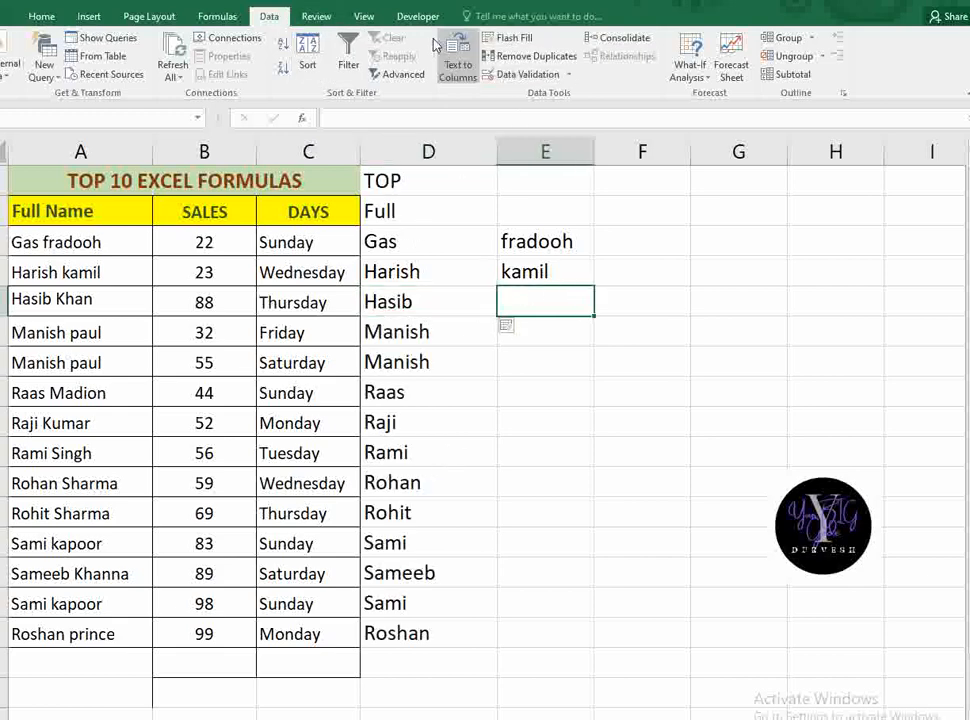
left_click(512, 37)
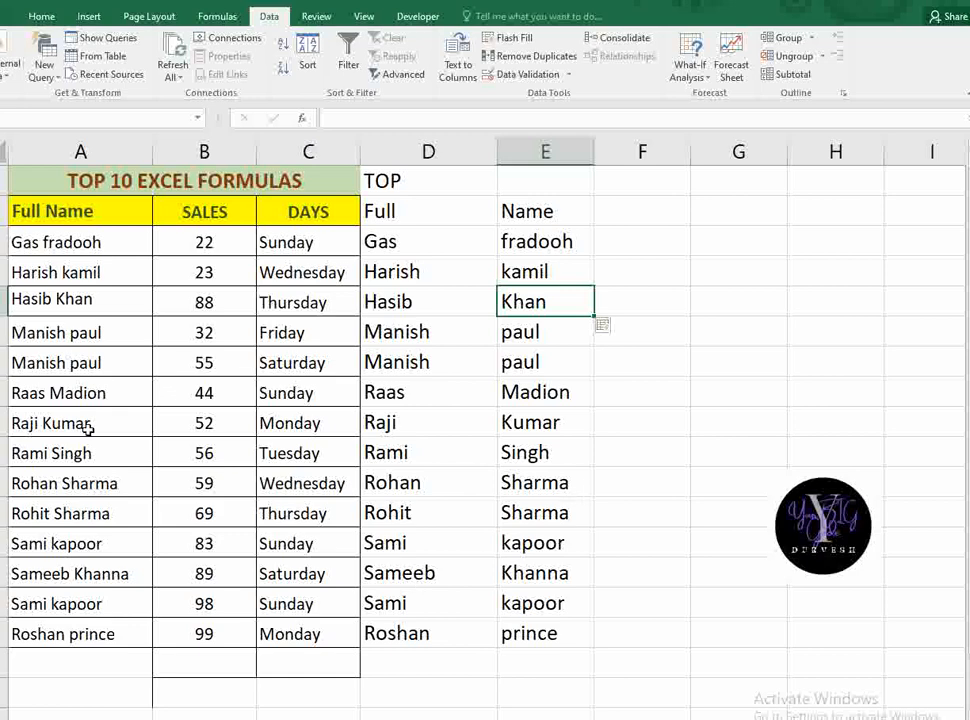
left_click(532, 210)
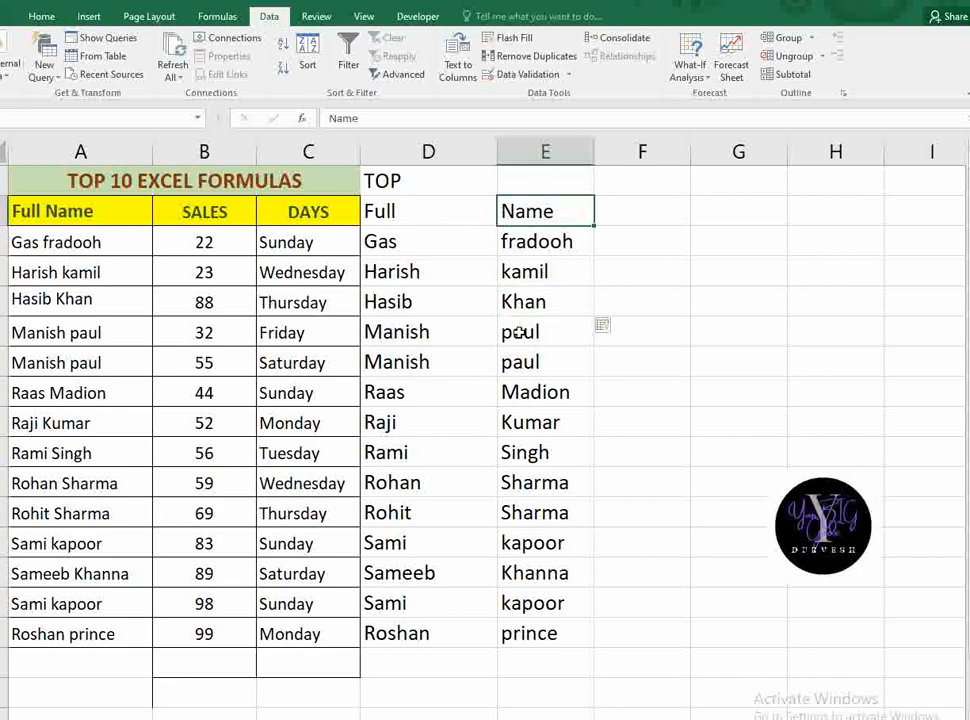
key("Left")
left_click(522, 210)
left_click(550, 600)
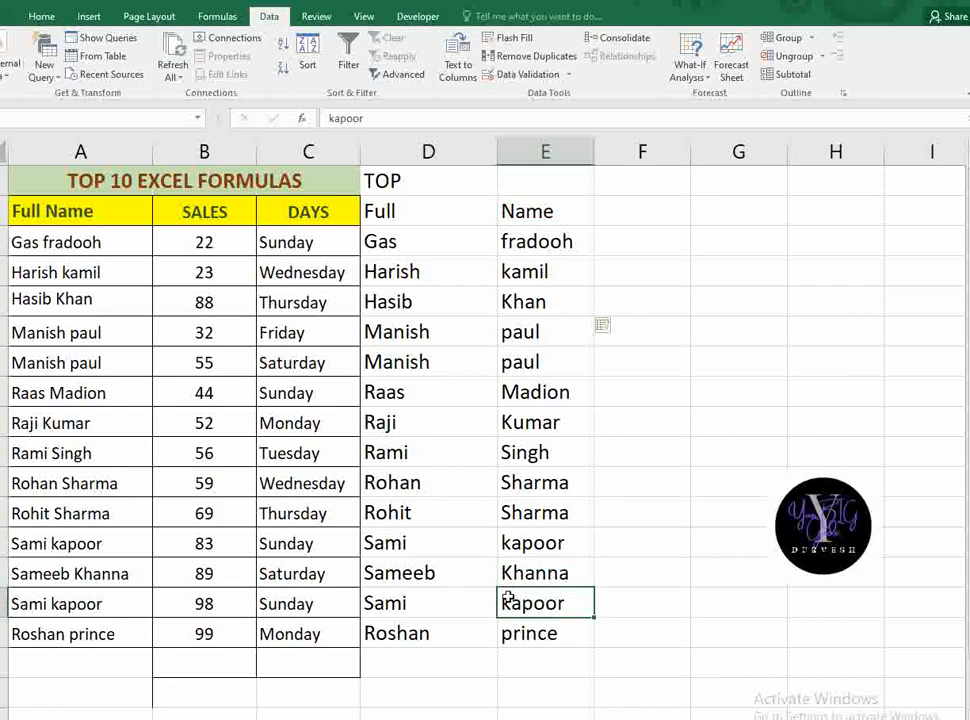